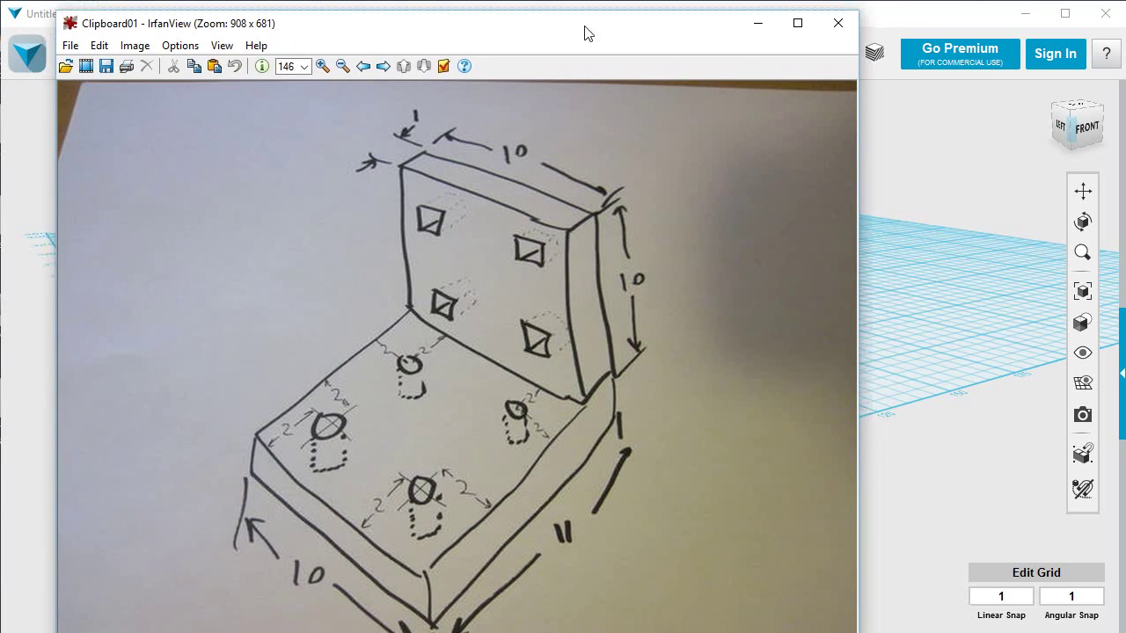
Step: Drag the IrfanView bracket sketch aside to reveal the empty 123D Design grid
{"action": "left_click_drag", "start_coordinate": [586, 30], "coordinate": [5, 26]}
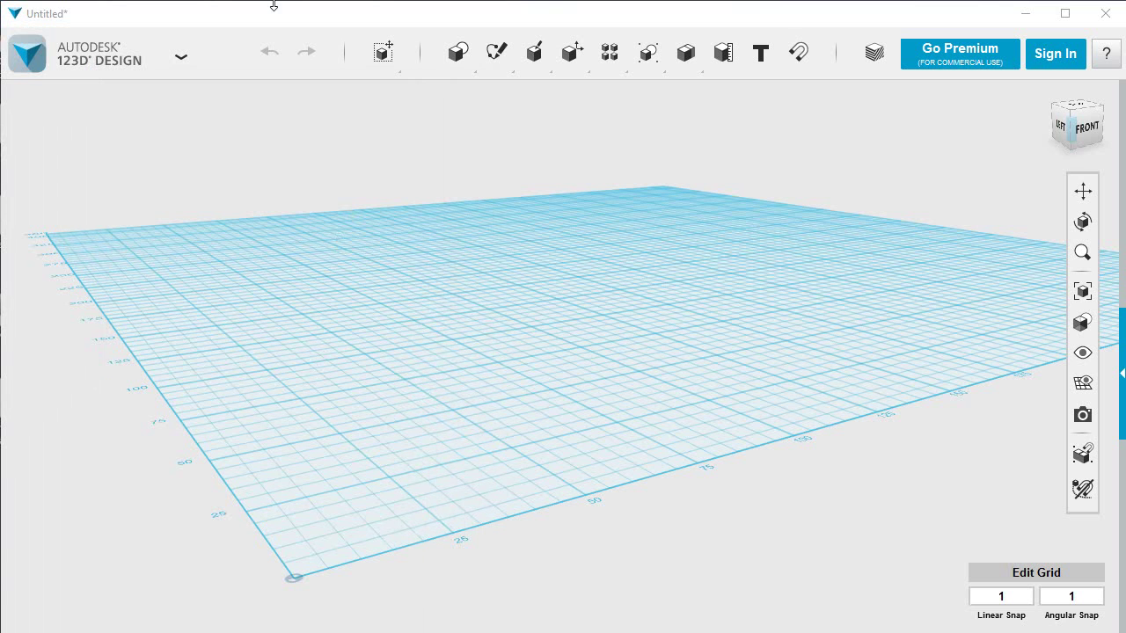
Step: Sketch a 100 × 110 mm rectangle on the grid, starting from the origin corner
{"action": "mouse_move", "coordinate": [509, 66]}
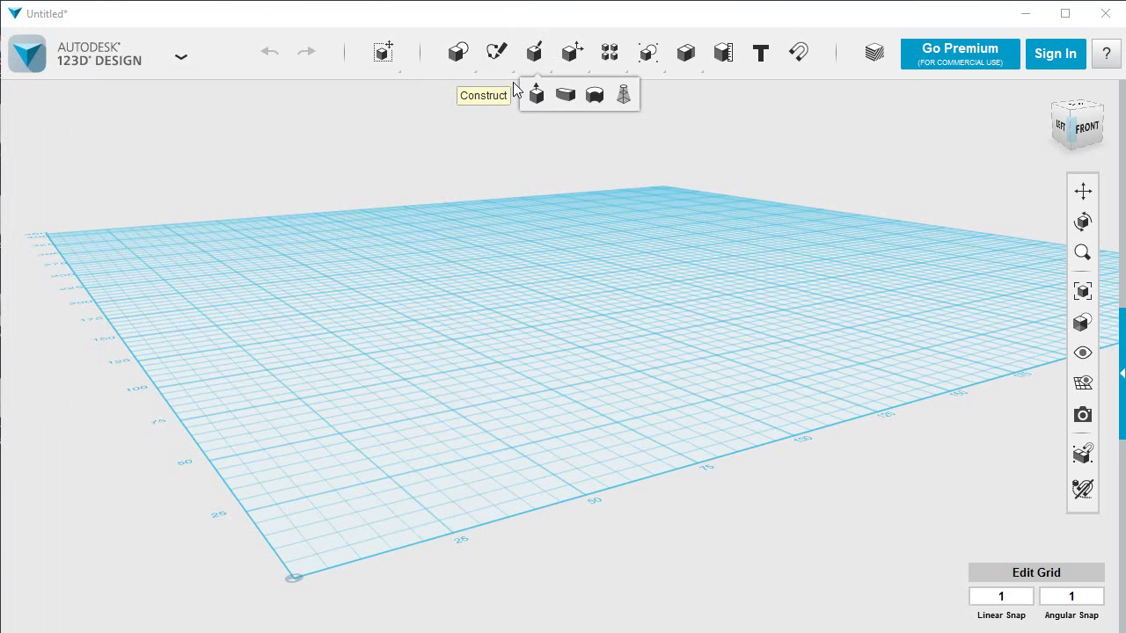
{"action": "left_click", "coordinate": [497, 93]}
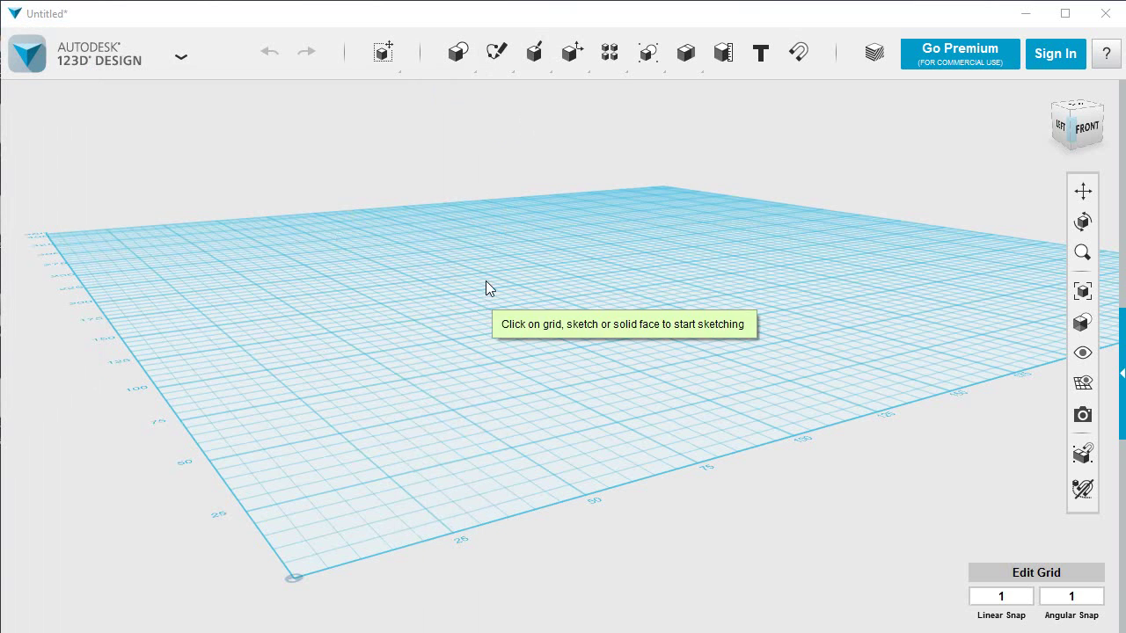
{"action": "left_click", "coordinate": [485, 281]}
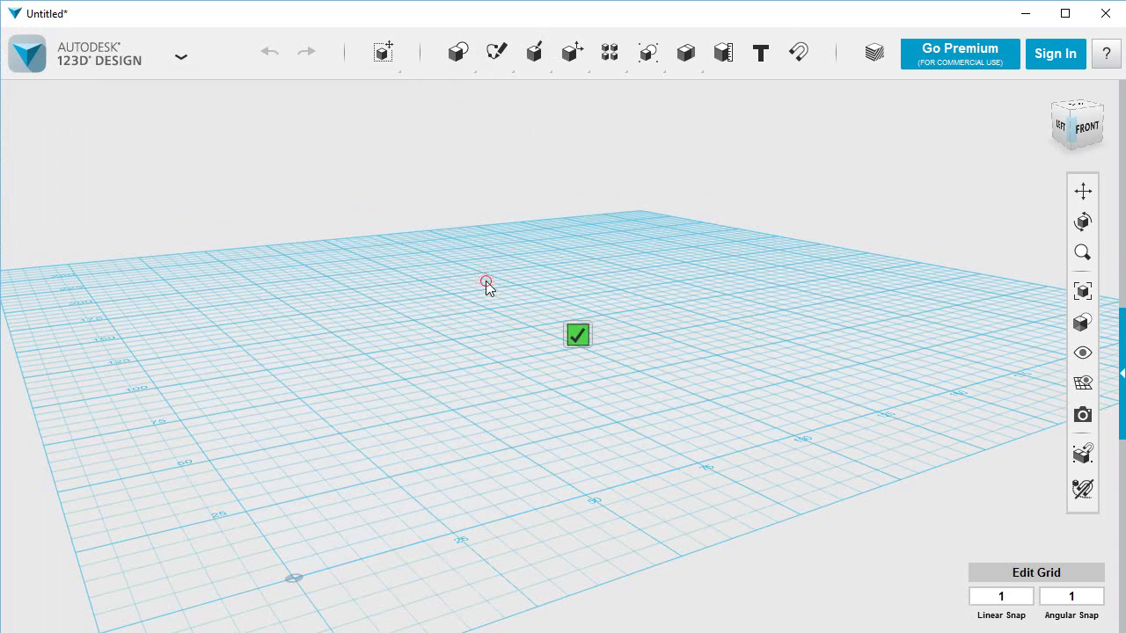
{"action": "left_click", "coordinate": [295, 578]}
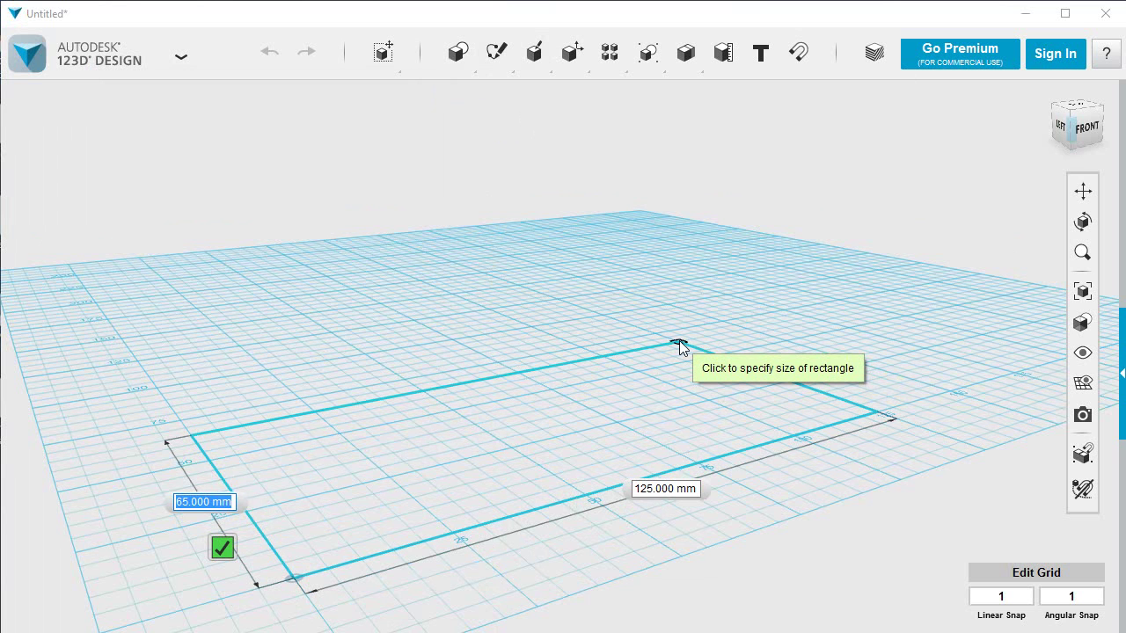
{"action": "type", "text": "100"}
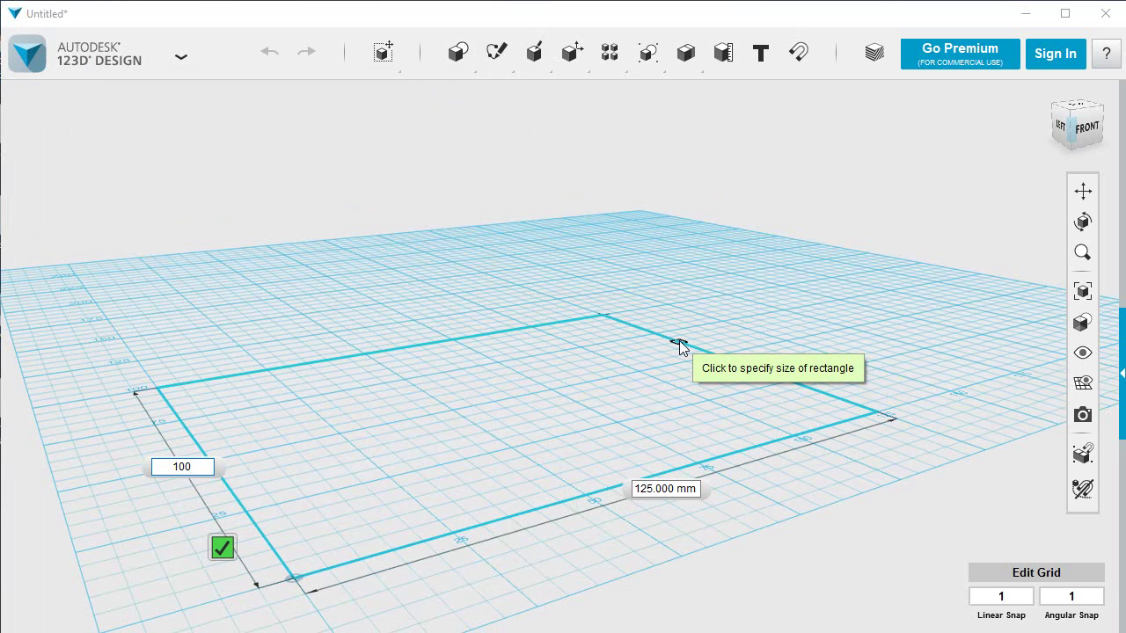
{"action": "key", "text": "Tab"}
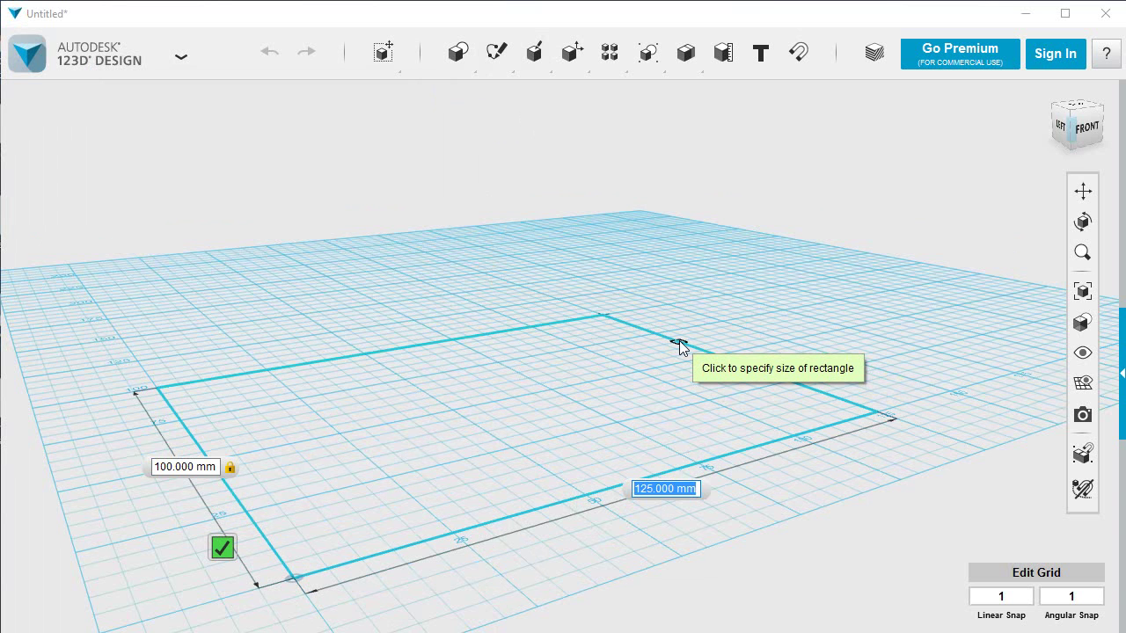
{"action": "type", "text": "110"}
{"action": "key", "text": "Tab"}
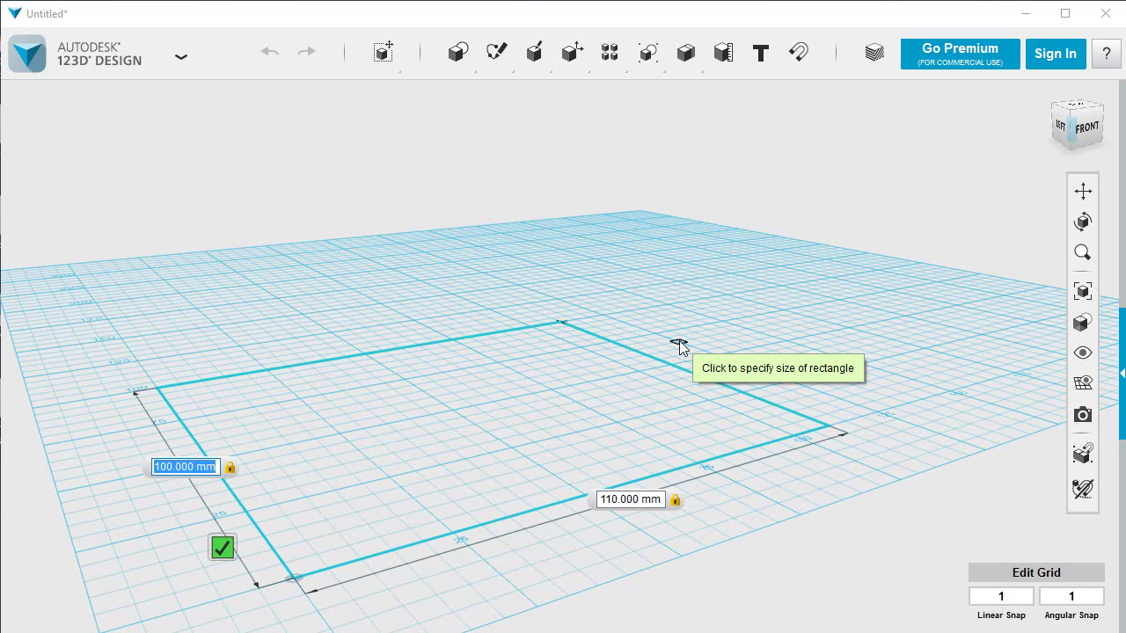
{"action": "left_click", "coordinate": [679, 345]}
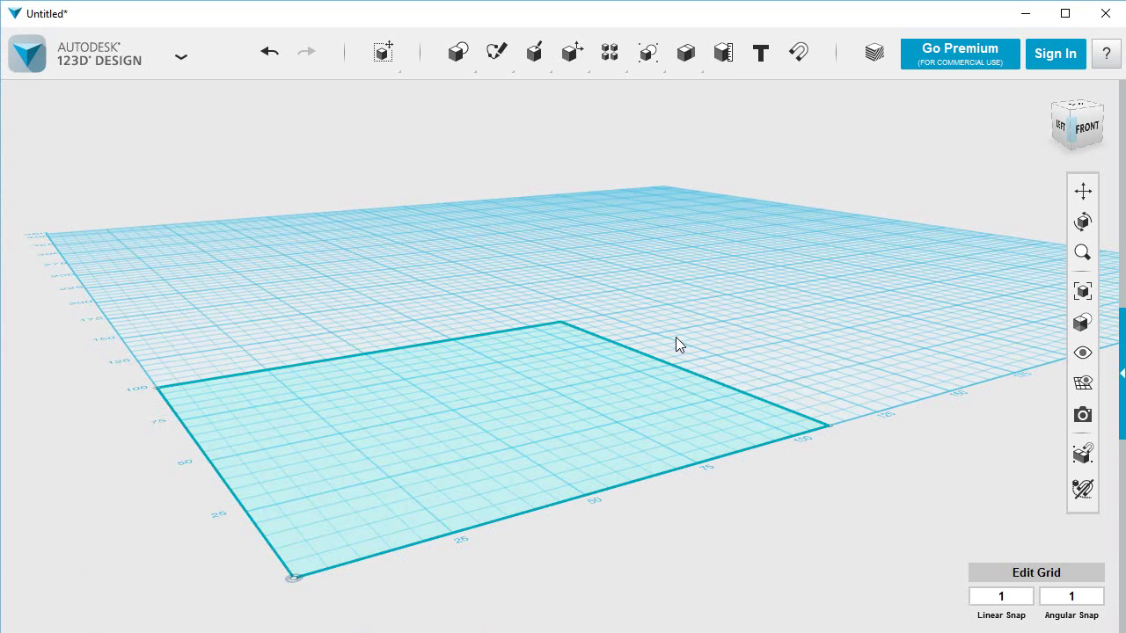
Step: Draw a 20 × 20 mm square in the base sketch's front-left corner
{"action": "mouse_move", "coordinate": [501, 63]}
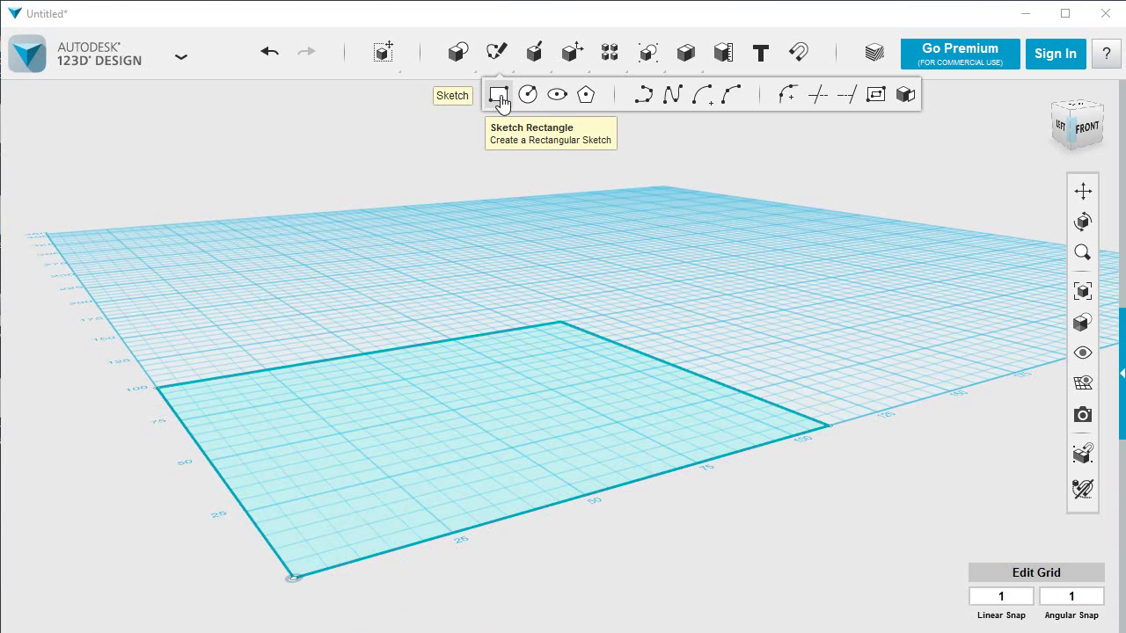
{"action": "left_click", "coordinate": [499, 96]}
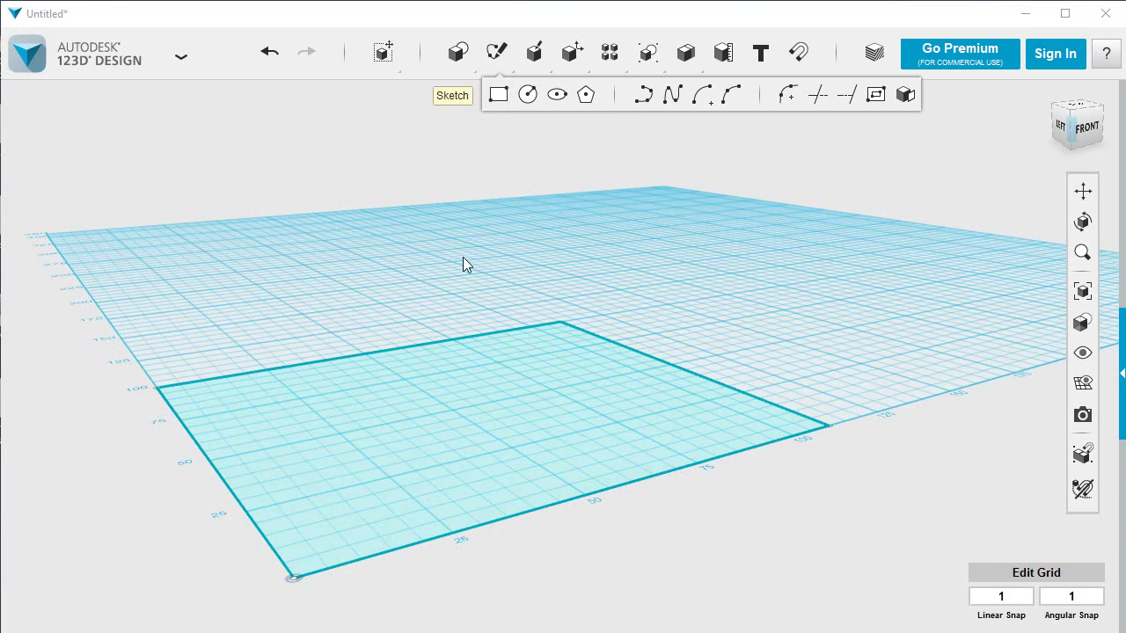
{"action": "left_click", "coordinate": [366, 489]}
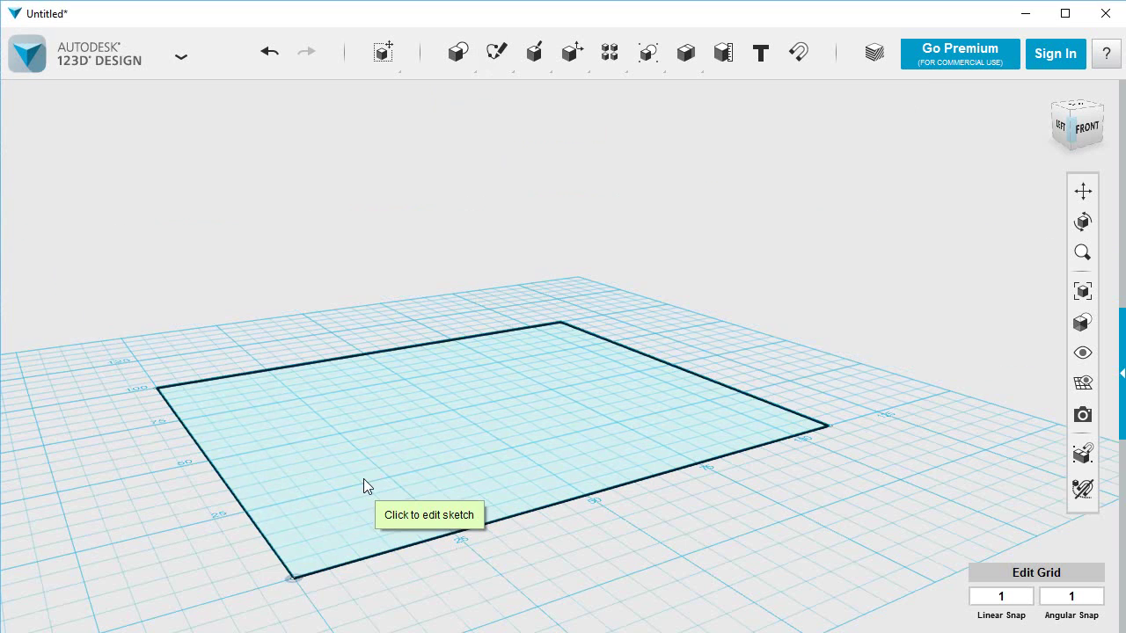
{"action": "left_click", "coordinate": [376, 425]}
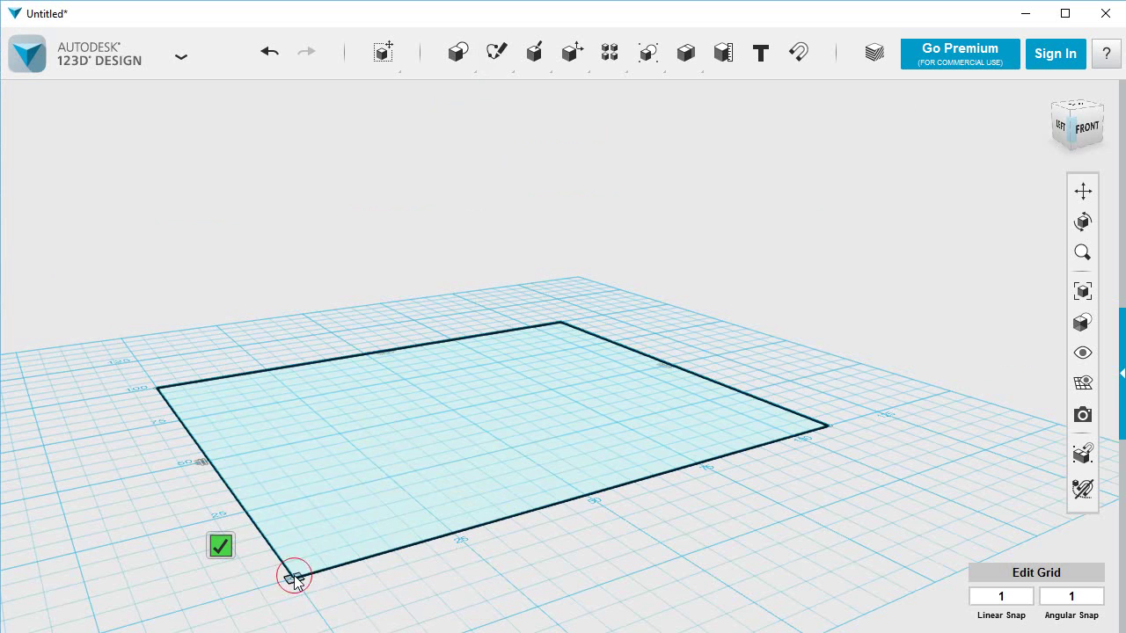
{"action": "left_click", "coordinate": [335, 544]}
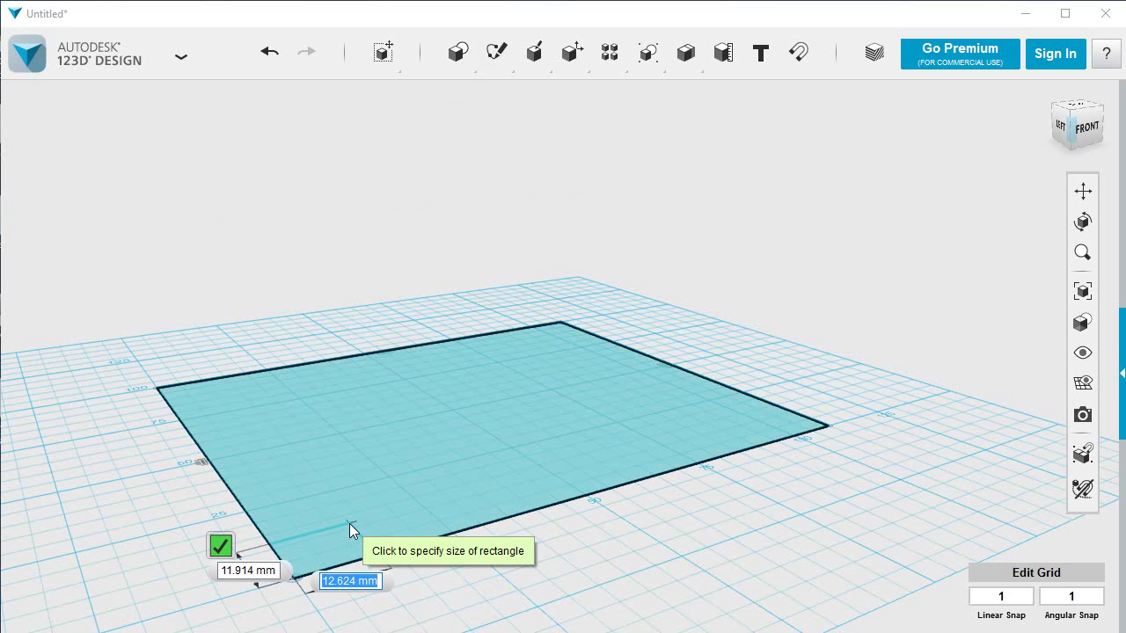
{"action": "type", "text": "20"}
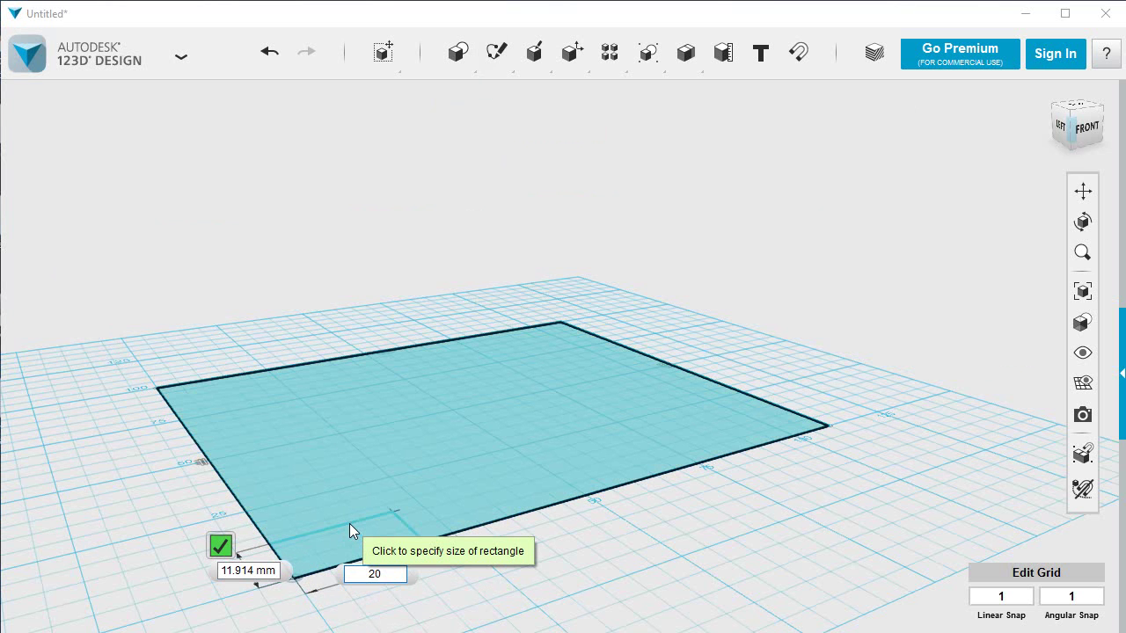
{"action": "key", "text": "Tab"}
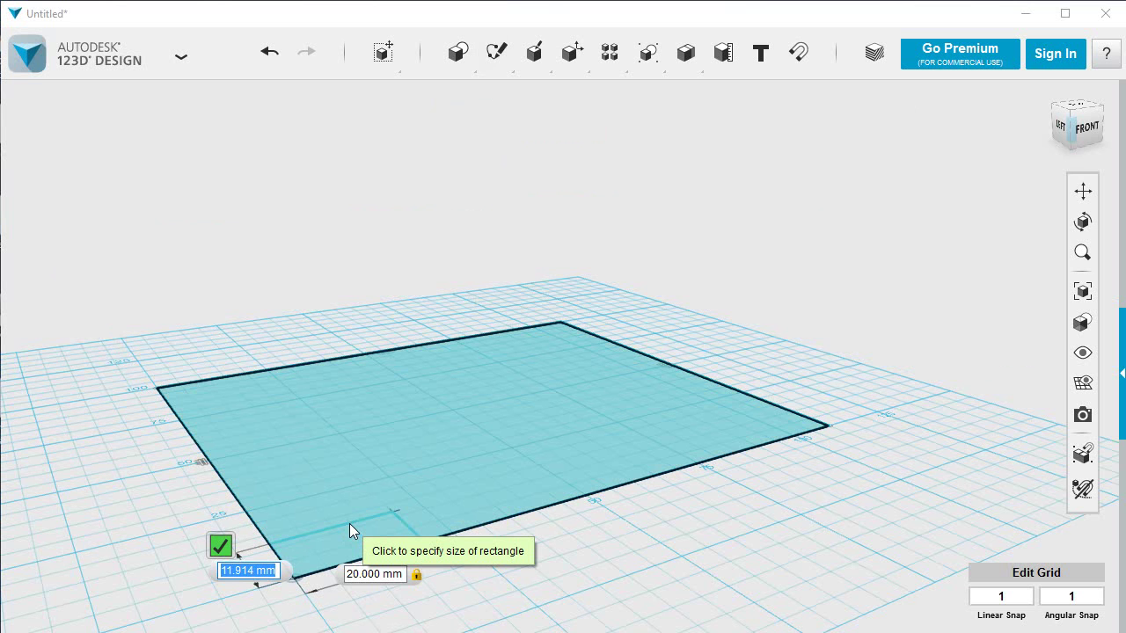
{"action": "type", "text": "20"}
{"action": "key", "text": "Tab"}
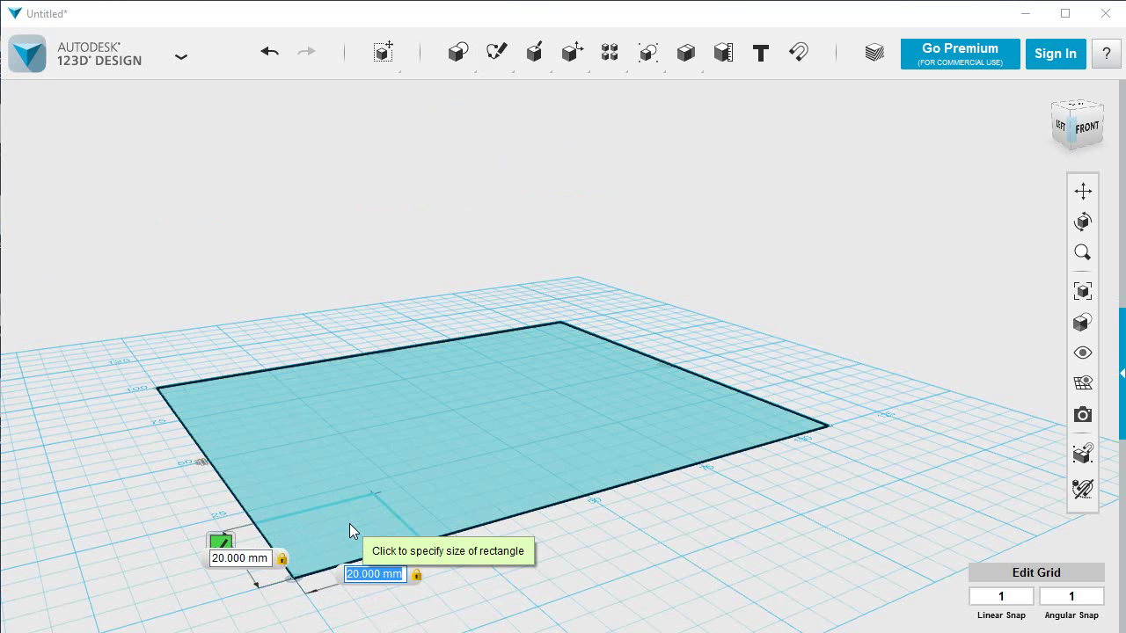
{"action": "key", "text": "Return"}
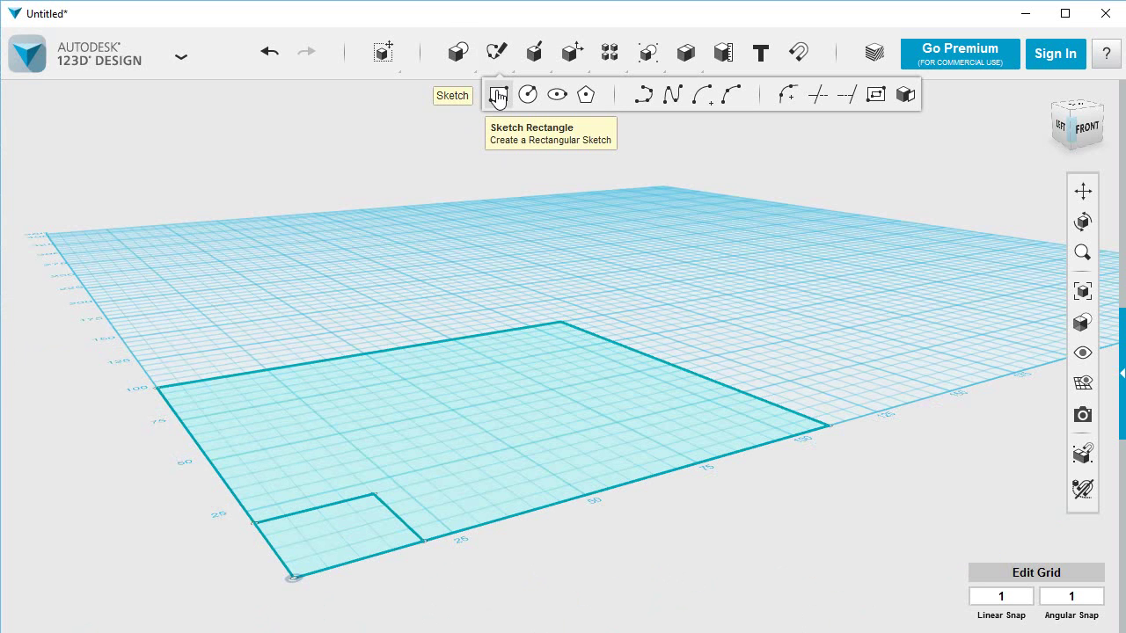
Step: Draw another 20 × 20 mm square at the back-left corner of the base sketch
{"action": "left_click", "coordinate": [496, 94]}
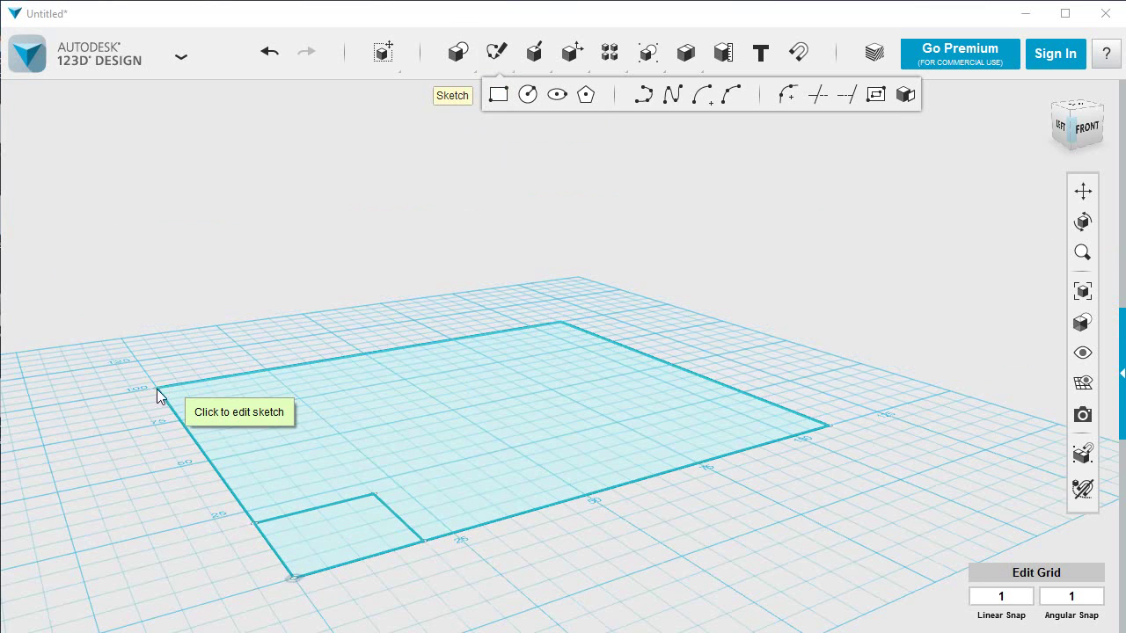
{"action": "left_click", "coordinate": [348, 409]}
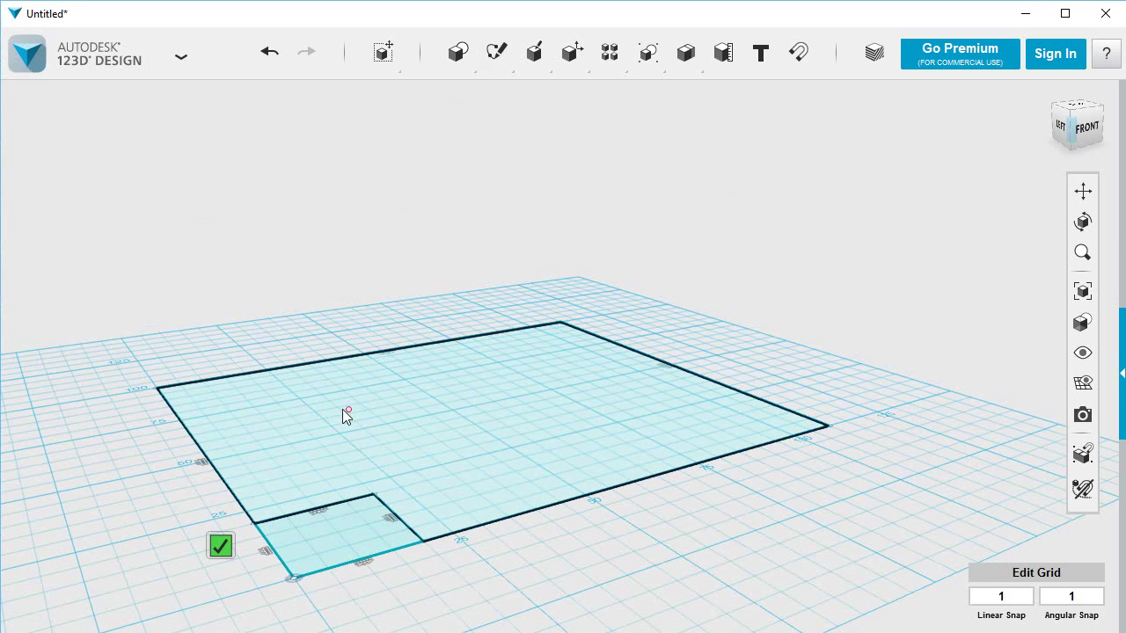
{"action": "left_click", "coordinate": [160, 390]}
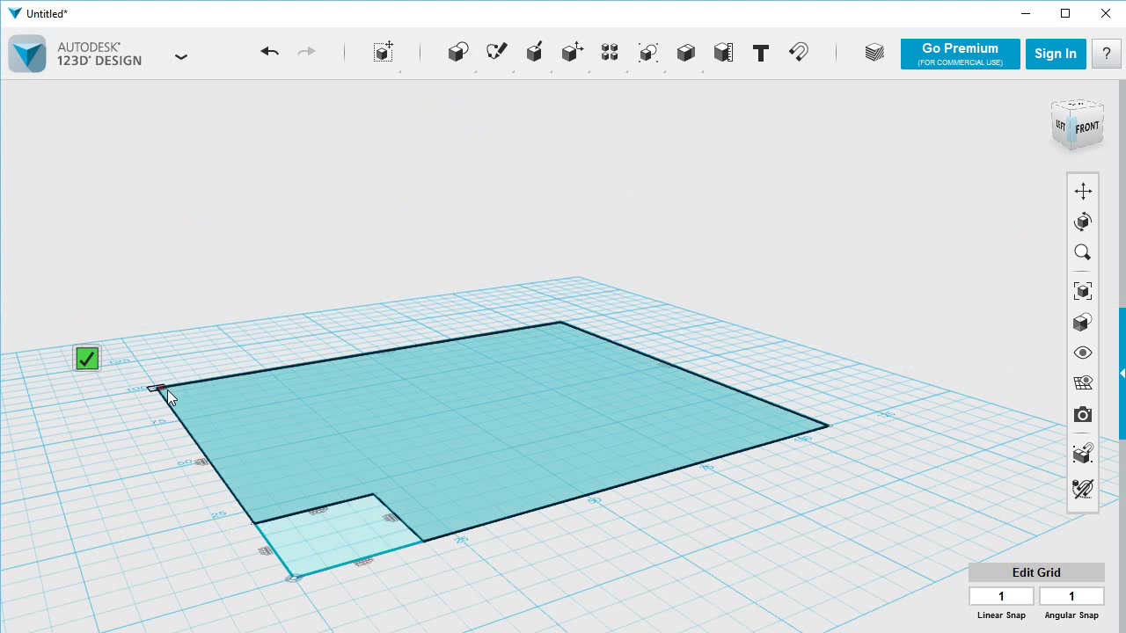
{"action": "type", "text": "10"}
{"action": "key", "text": "Tab"}
{"action": "type", "text": "20"}
{"action": "key", "text": "Tab"}
{"action": "type", "text": "20"}
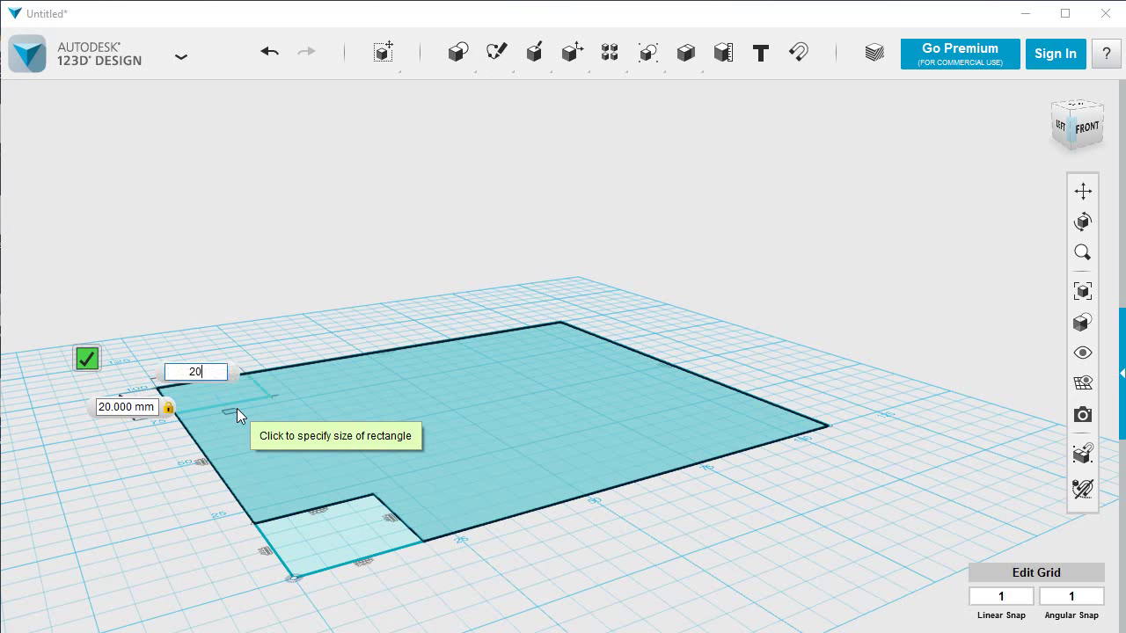
{"action": "key", "text": "Tab"}
{"action": "key", "text": "Return"}
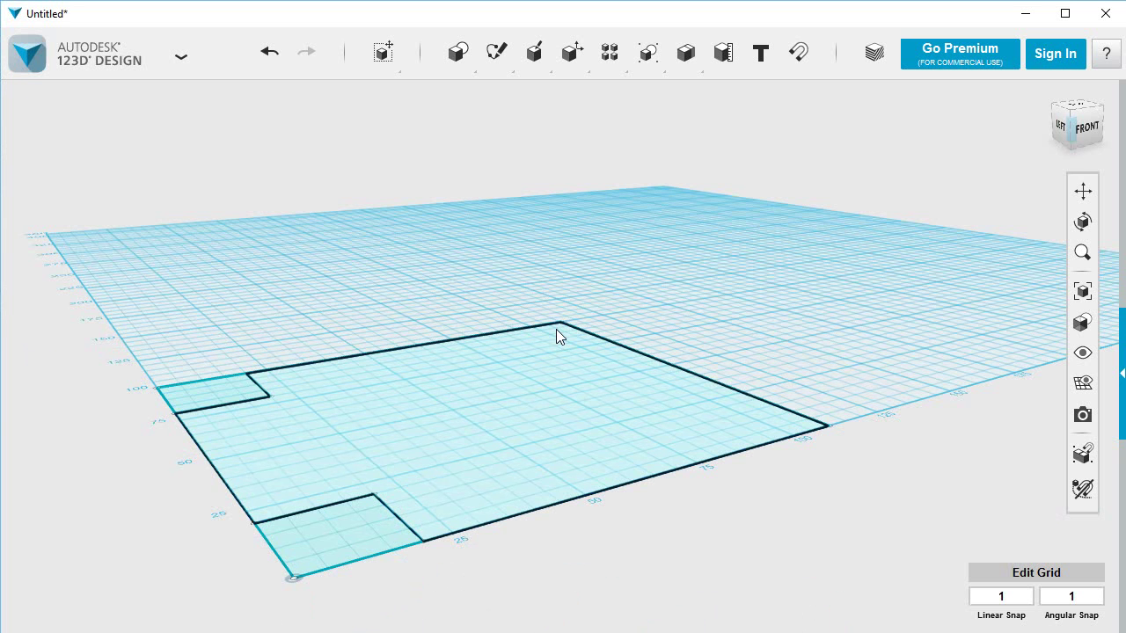
Step: Add a rectangle 20 mm deep and 30 mm wide on the base sketch's back edge
{"action": "mouse_move", "coordinate": [466, 55]}
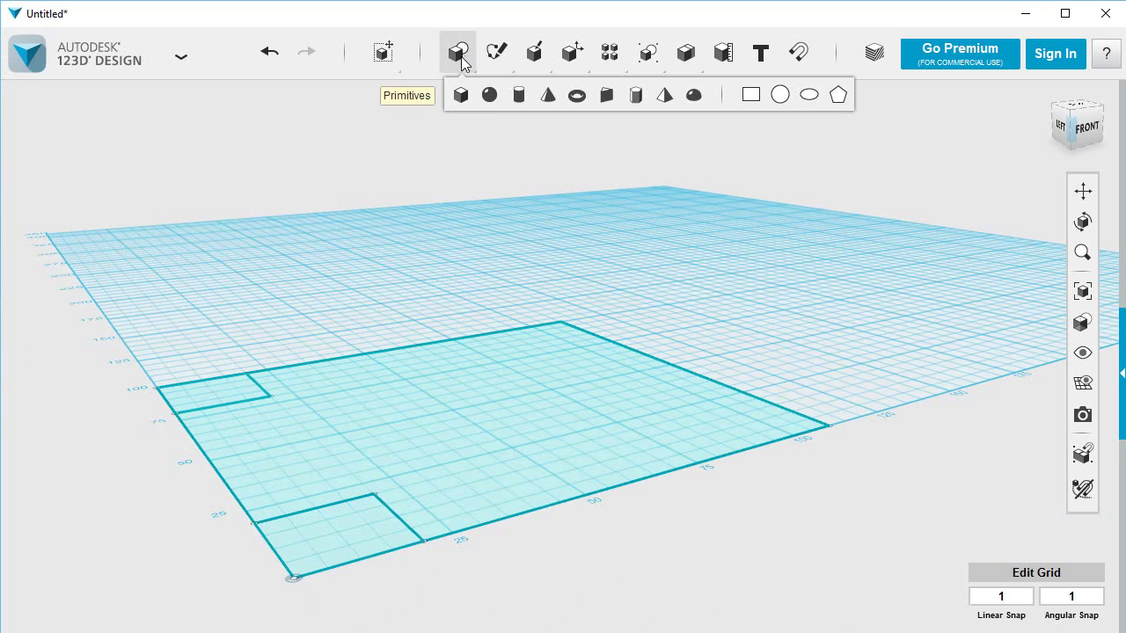
{"action": "left_click", "coordinate": [499, 95]}
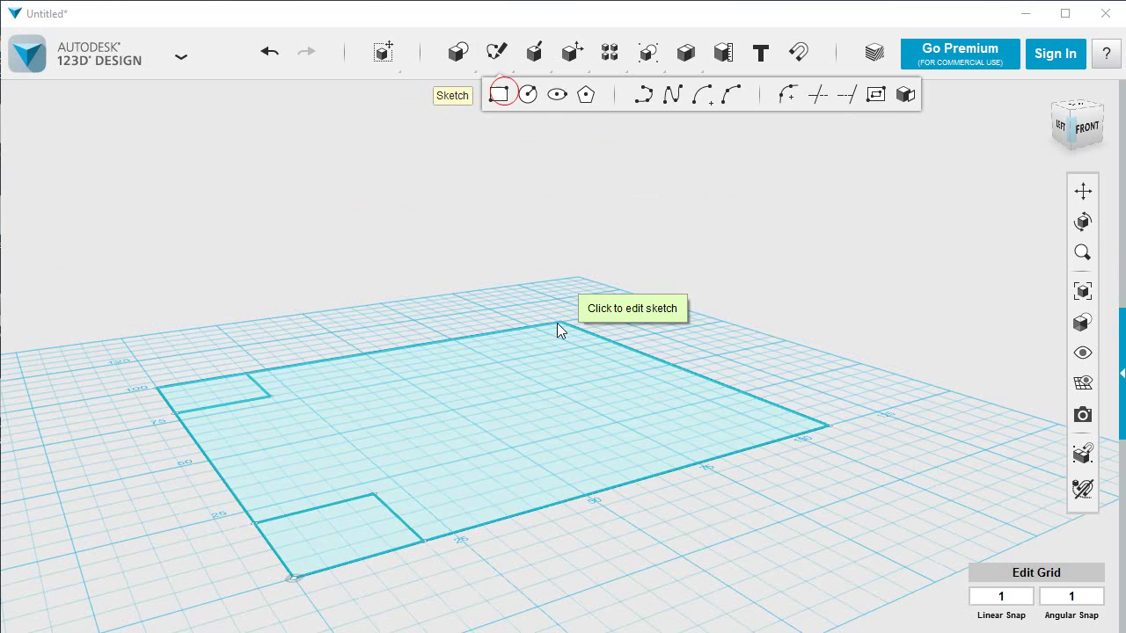
{"action": "left_click", "coordinate": [558, 327]}
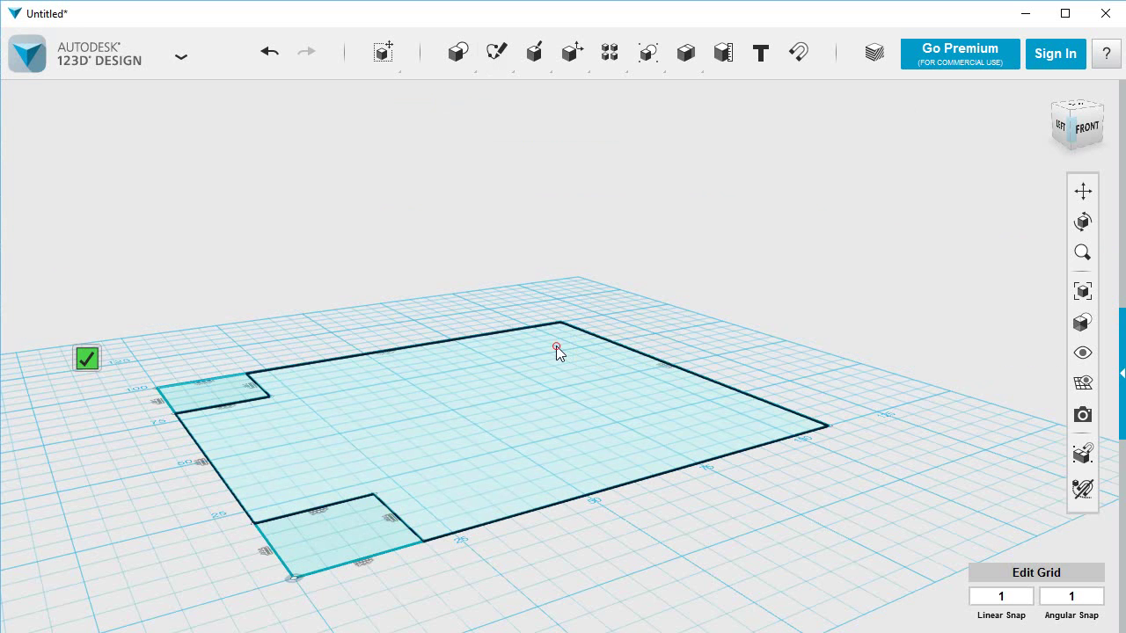
{"action": "left_click", "coordinate": [560, 325]}
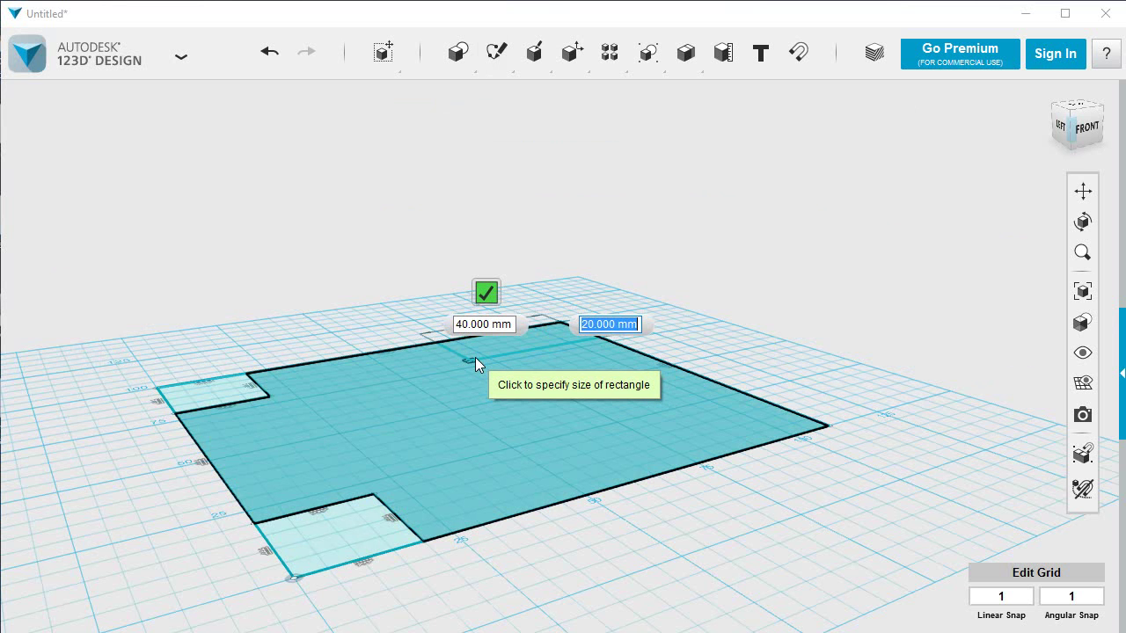
{"action": "type", "text": "20"}
{"action": "key", "text": "Tab"}
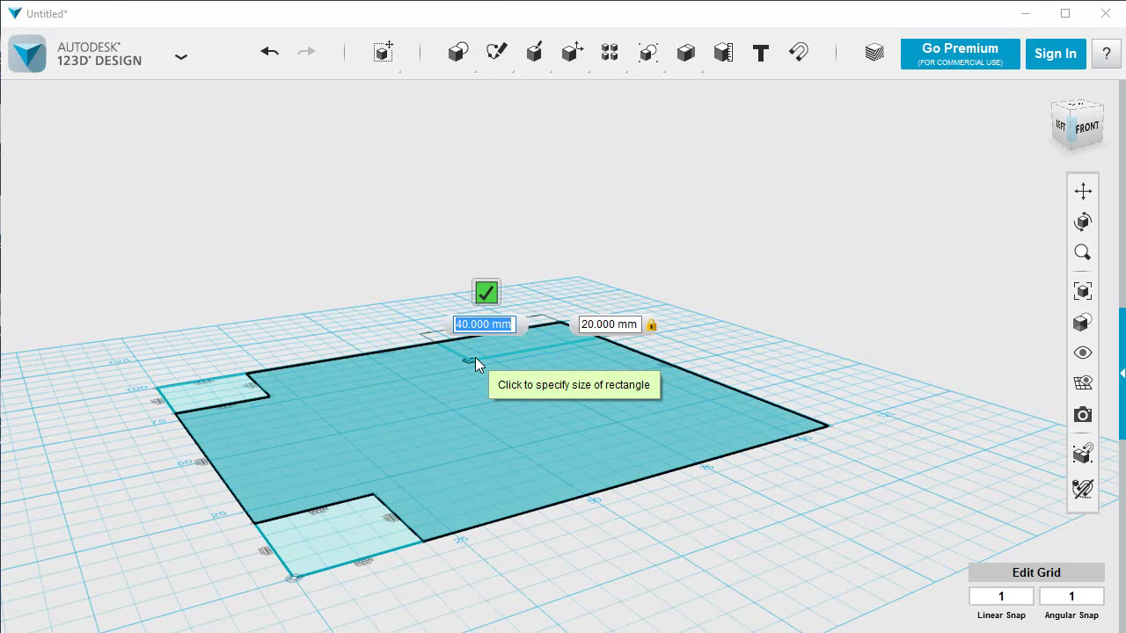
{"action": "type", "text": "30"}
{"action": "key", "text": "Tab"}
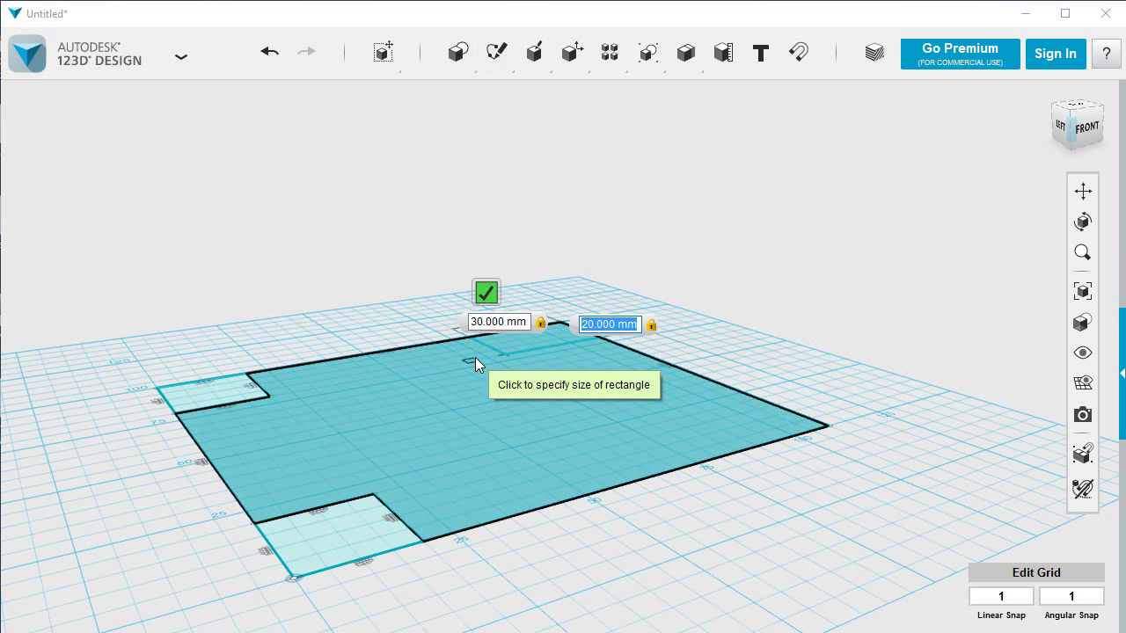
{"action": "key", "text": "Return"}
Step: Add a 30 × 20 mm rectangle at the right edge of the base sketch
{"action": "mouse_move", "coordinate": [620, 50]}
{"action": "mouse_move", "coordinate": [496, 53]}
{"action": "left_click", "coordinate": [498, 93]}
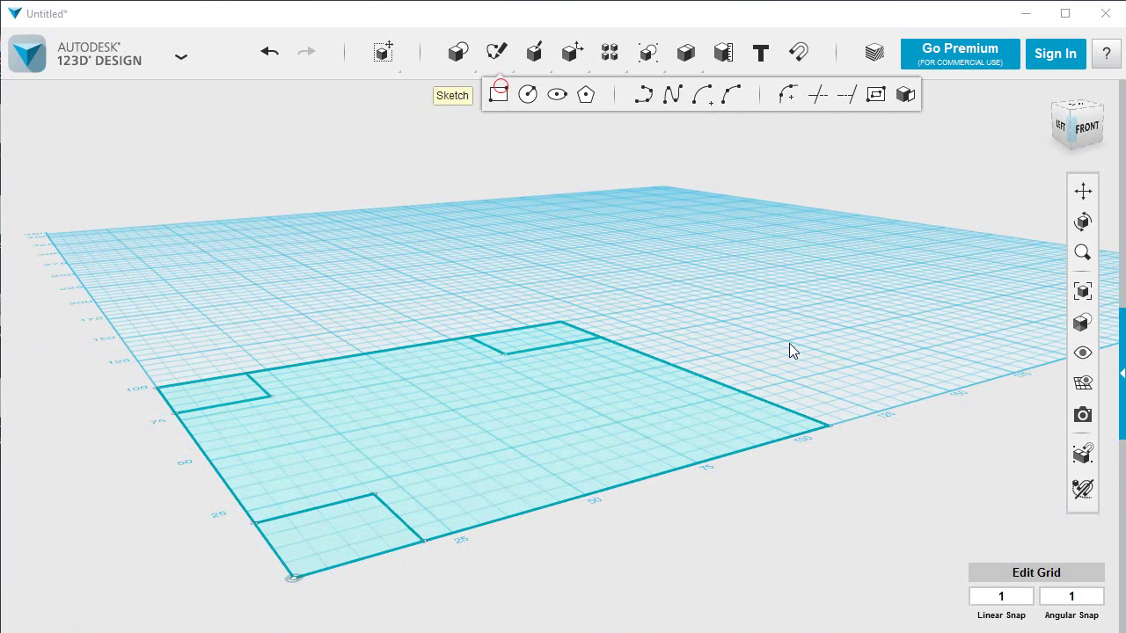
{"action": "key", "text": "Escape"}
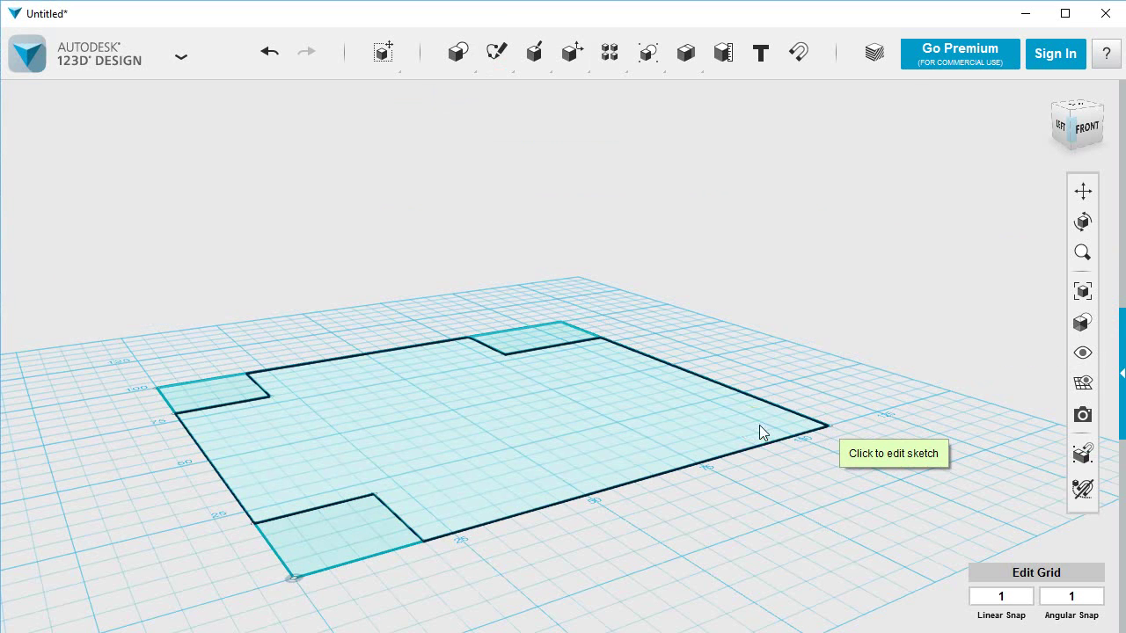
{"action": "left_click", "coordinate": [759, 429]}
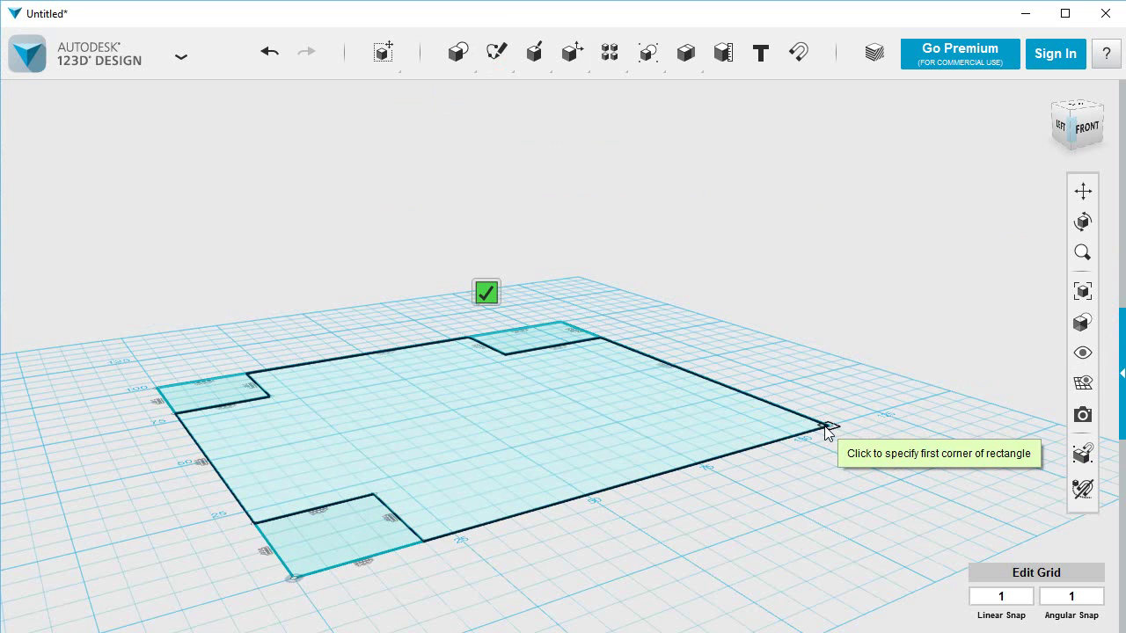
{"action": "left_click", "coordinate": [825, 426]}
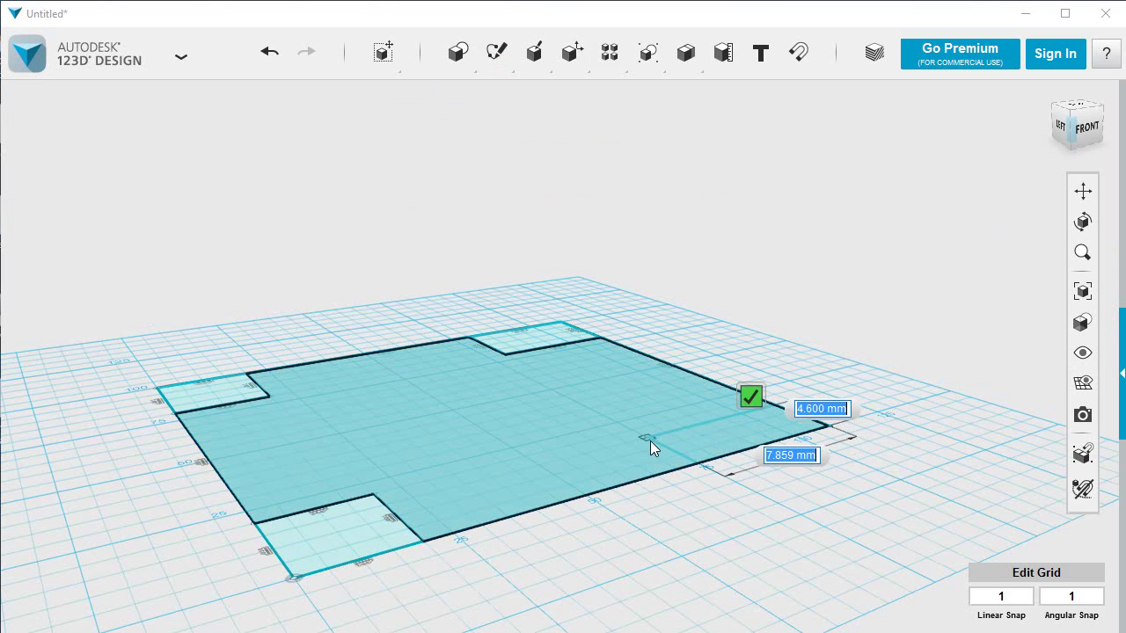
{"action": "type", "text": "15"}
{"action": "key", "text": "Tab"}
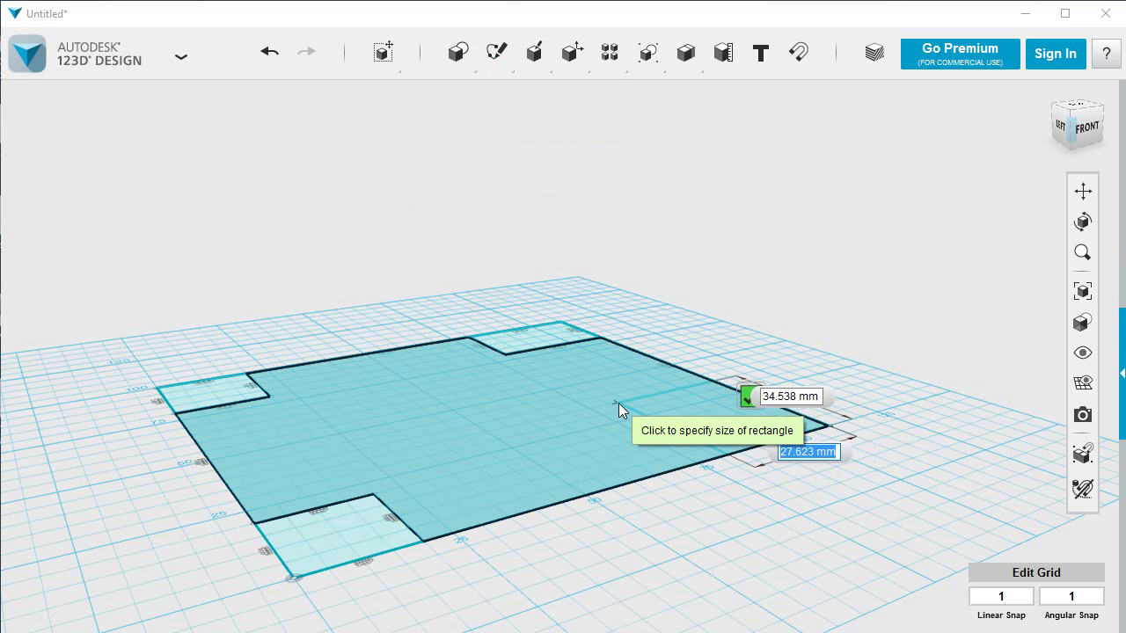
{"action": "type", "text": "30"}
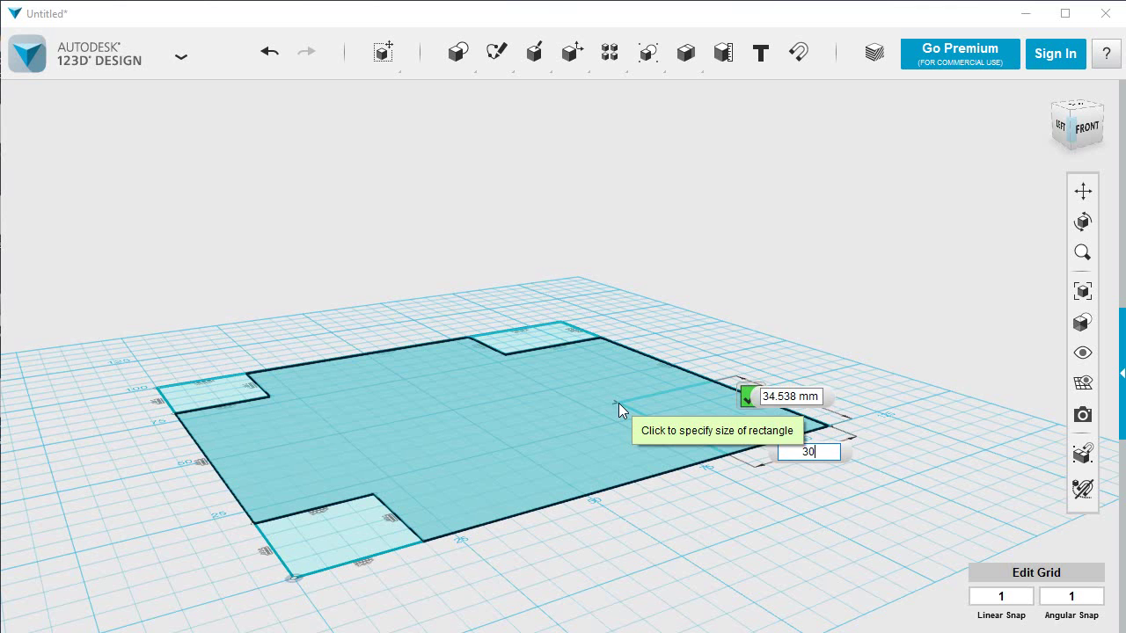
{"action": "key", "text": "Tab"}
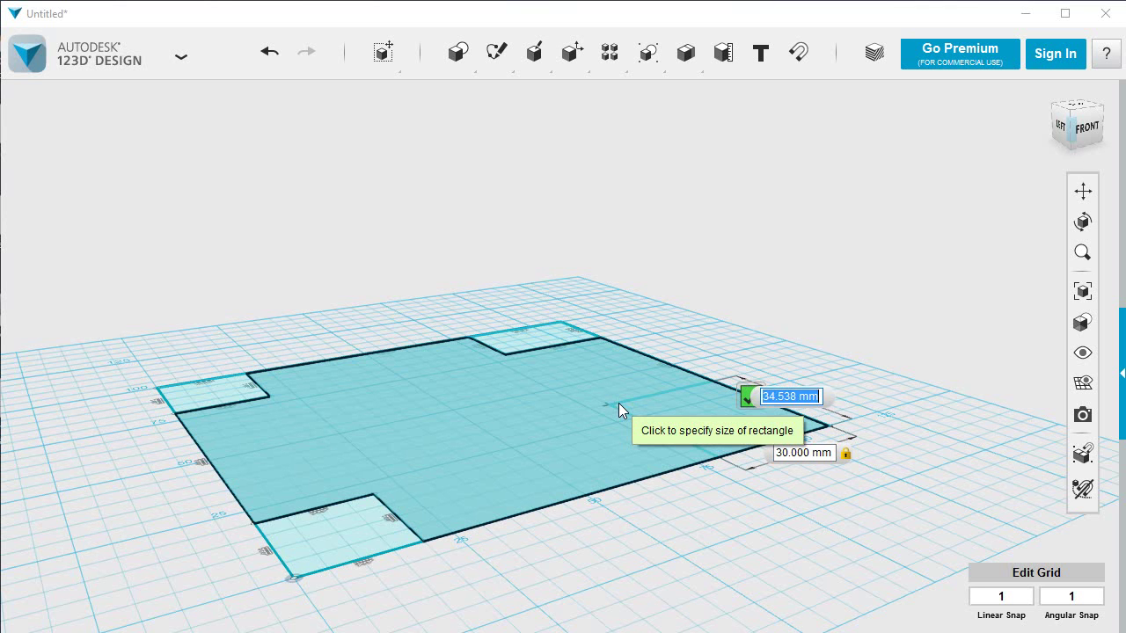
{"action": "type", "text": "20"}
{"action": "key", "text": "Tab"}
{"action": "key", "text": "Return"}
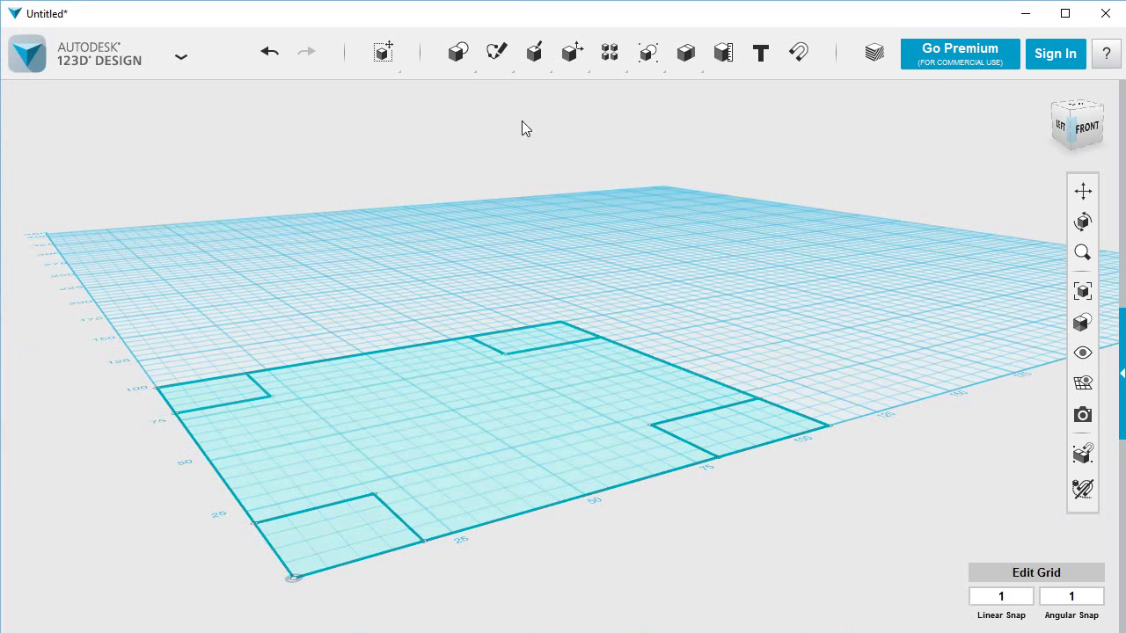
Step: Place a 7.7 mm circle on the bottom-left square's inner corner and a 7.5 mm one on the upper-left rectangle's
{"action": "mouse_move", "coordinate": [497, 51]}
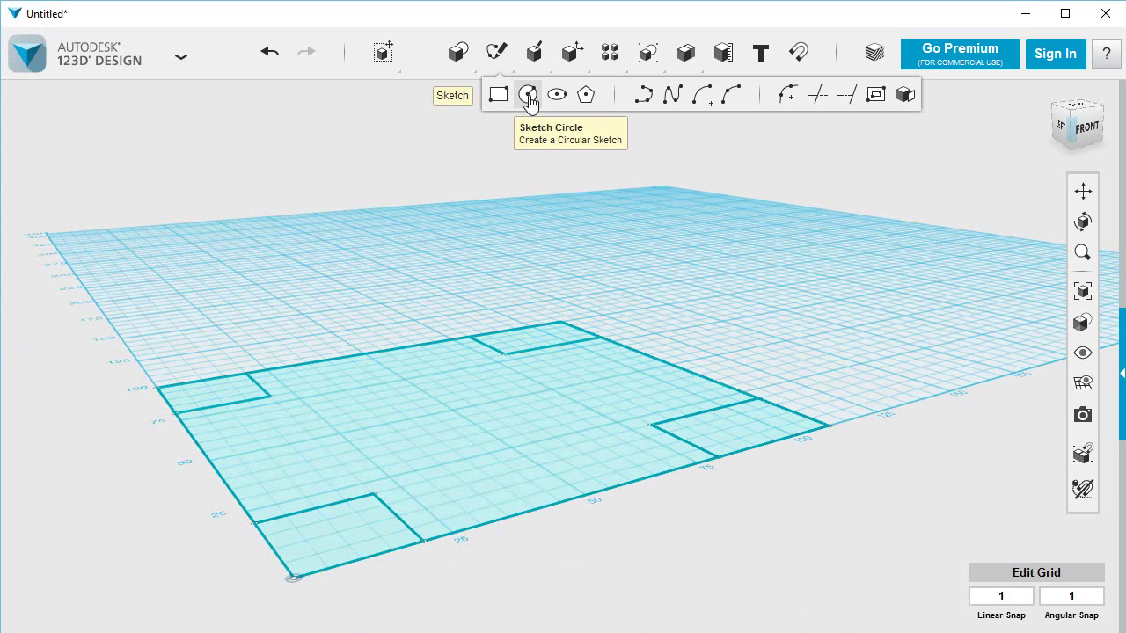
{"action": "left_click", "coordinate": [528, 95]}
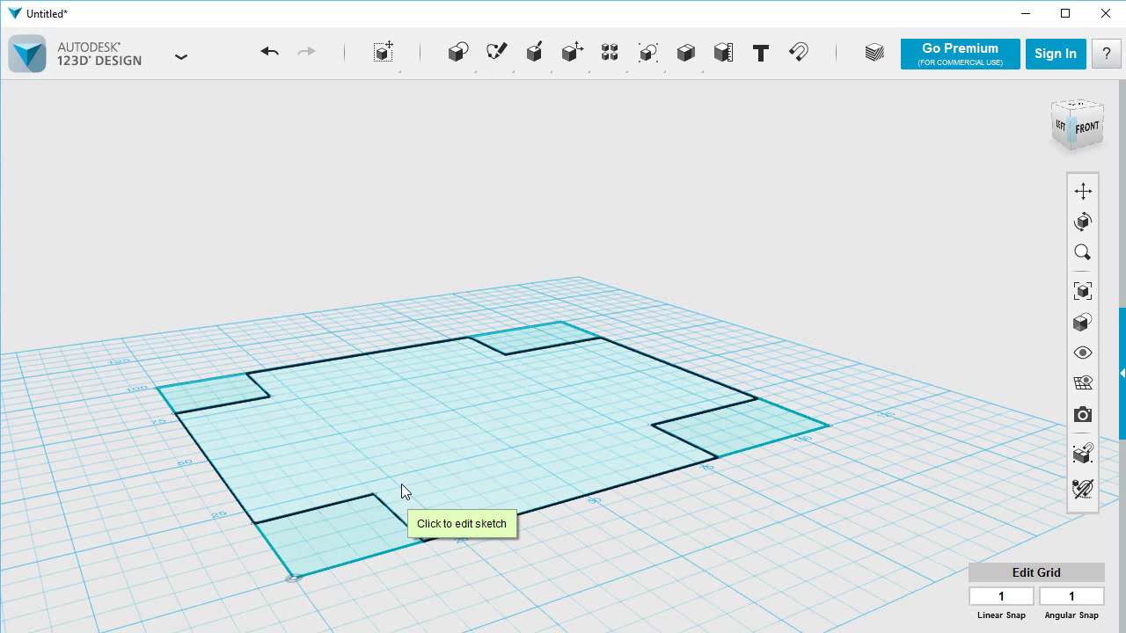
{"action": "left_click", "coordinate": [399, 480]}
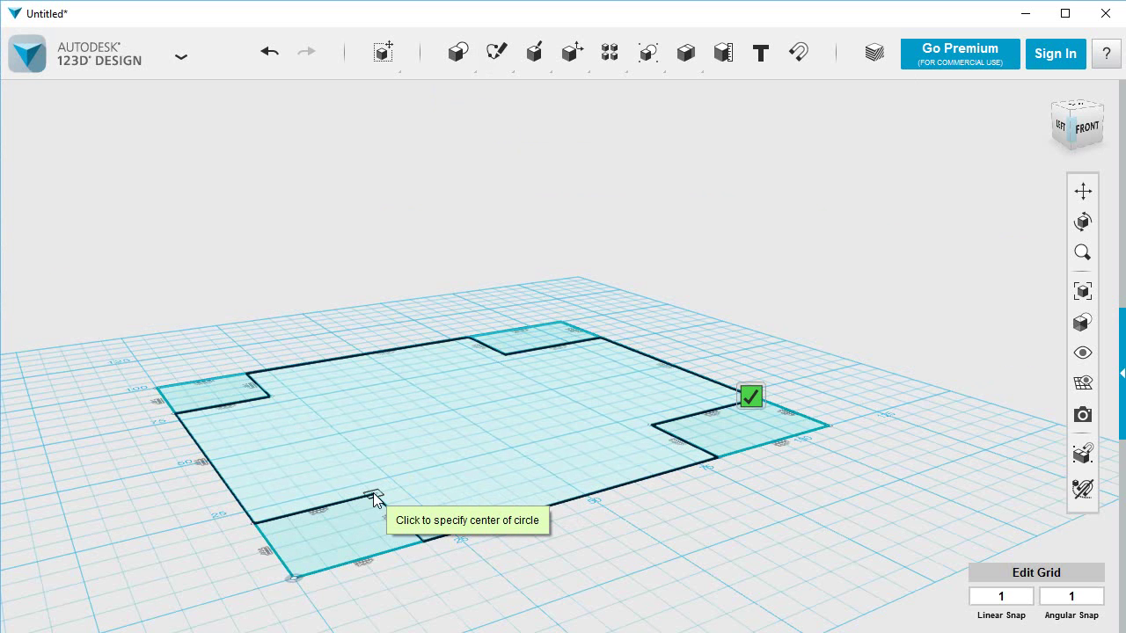
{"action": "left_click", "coordinate": [374, 499]}
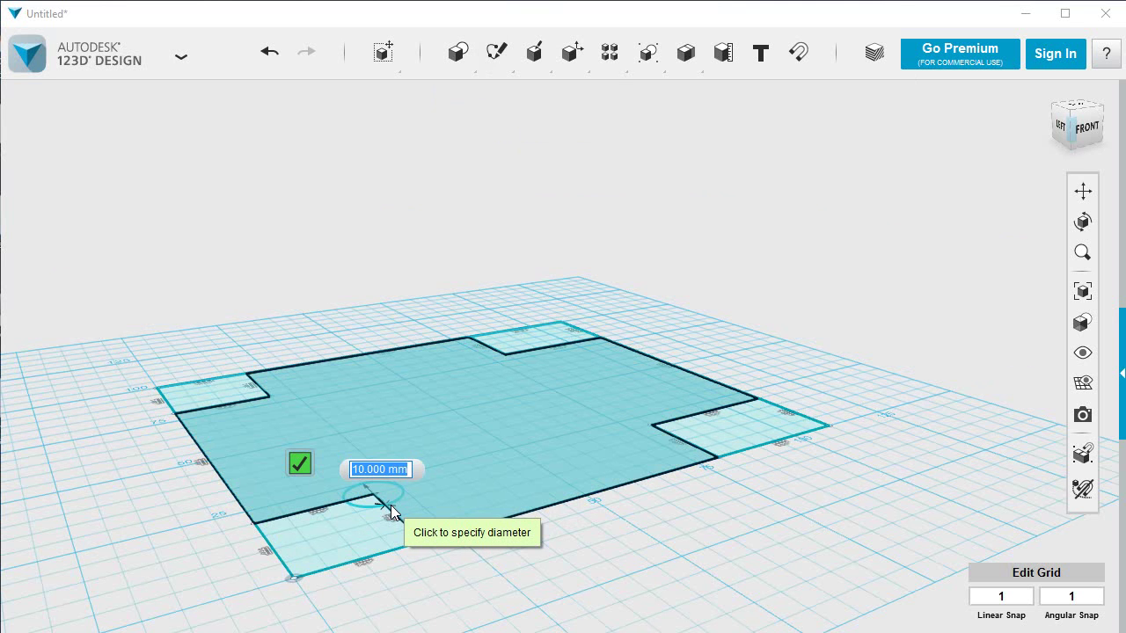
{"action": "type", "text": "7.7"}
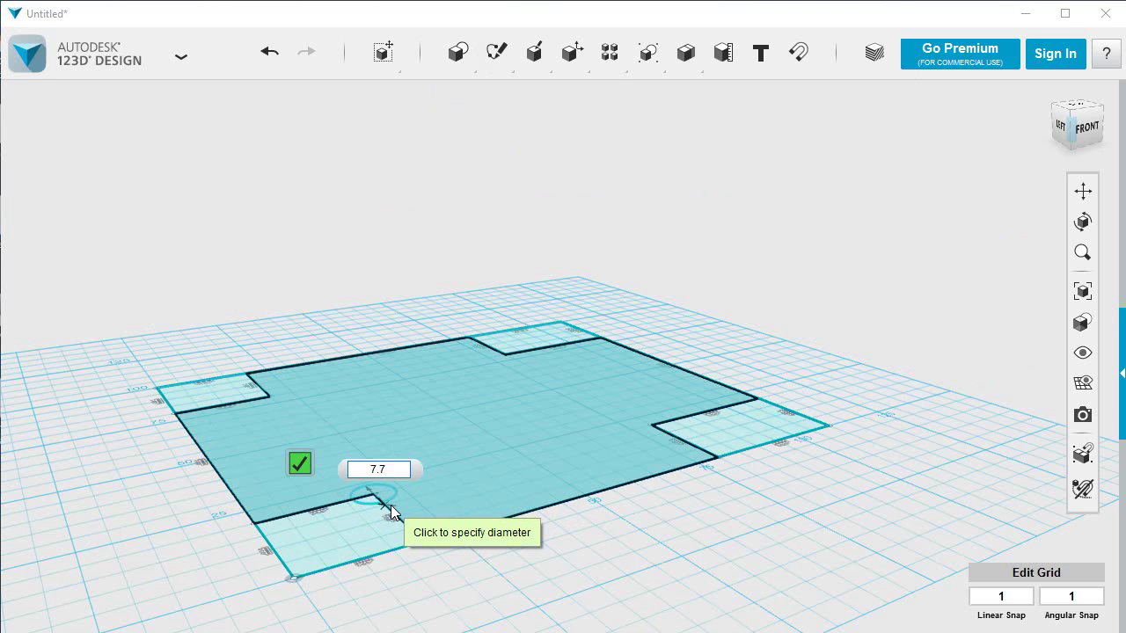
{"action": "key", "text": "Return"}
{"action": "left_click", "coordinate": [390, 505]}
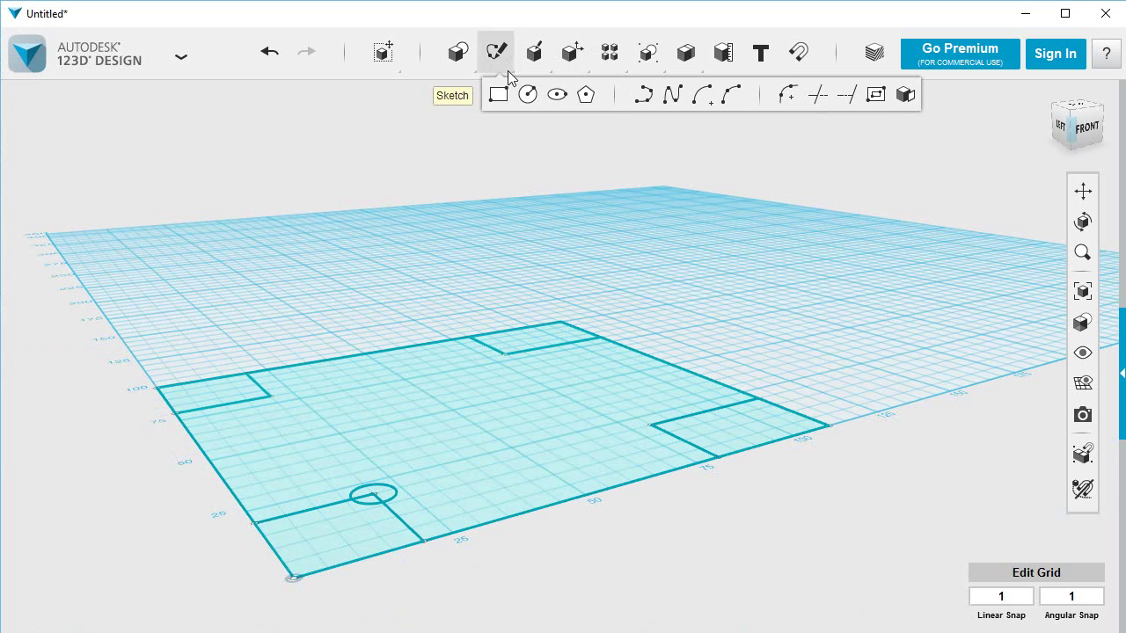
{"action": "left_click", "coordinate": [528, 94]}
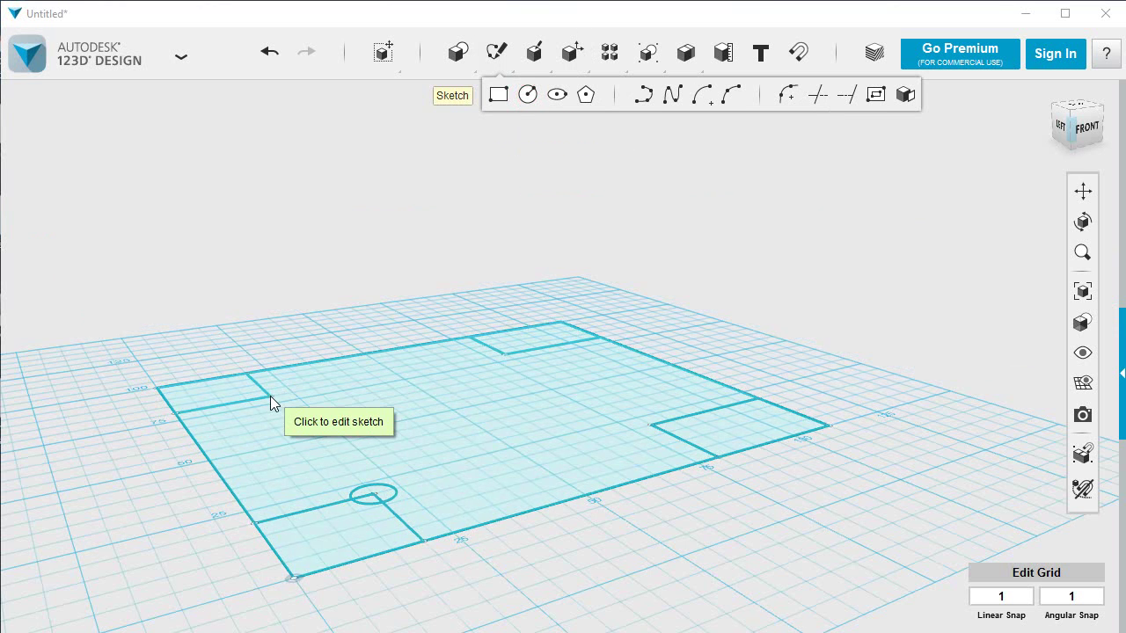
{"action": "left_click", "coordinate": [271, 396]}
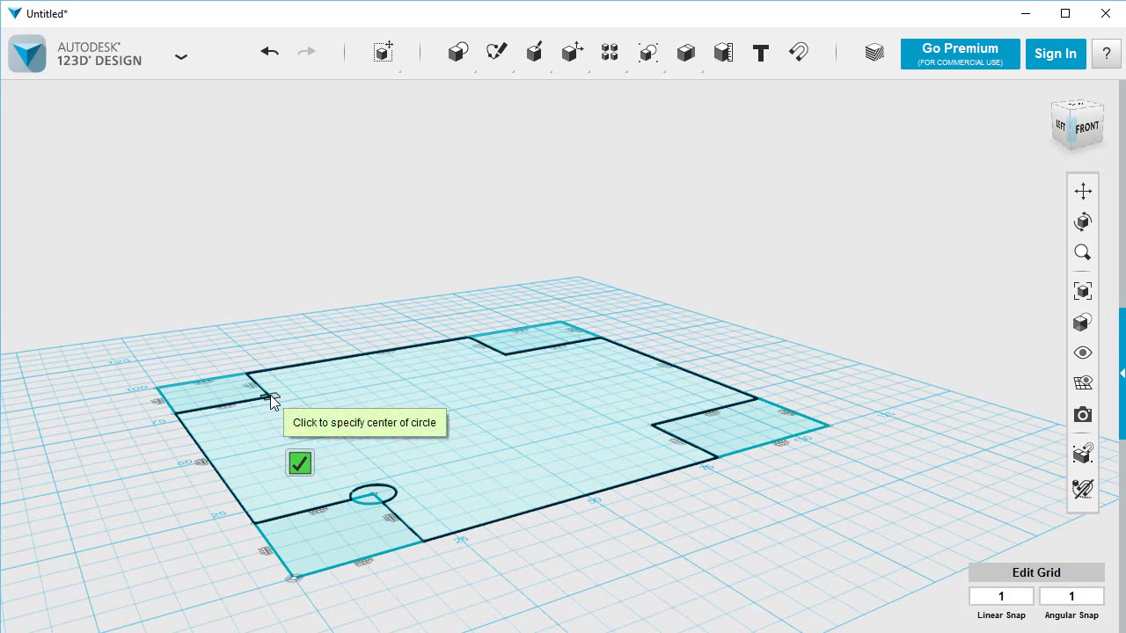
{"action": "left_click", "coordinate": [282, 401]}
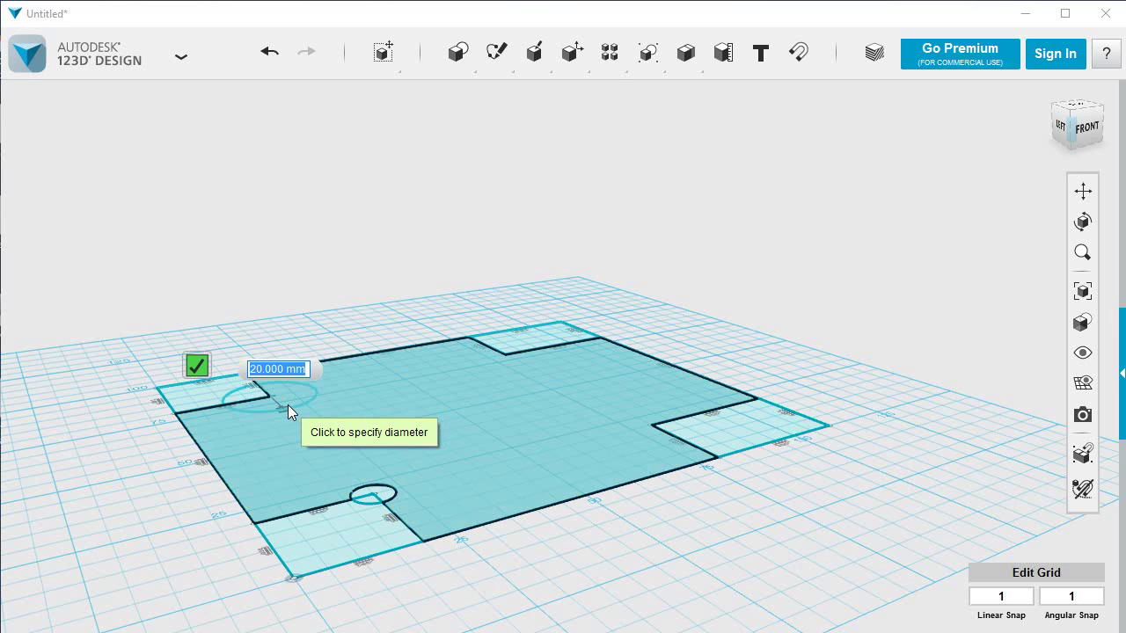
{"action": "type", "text": "7.5"}
{"action": "key", "text": "Return"}
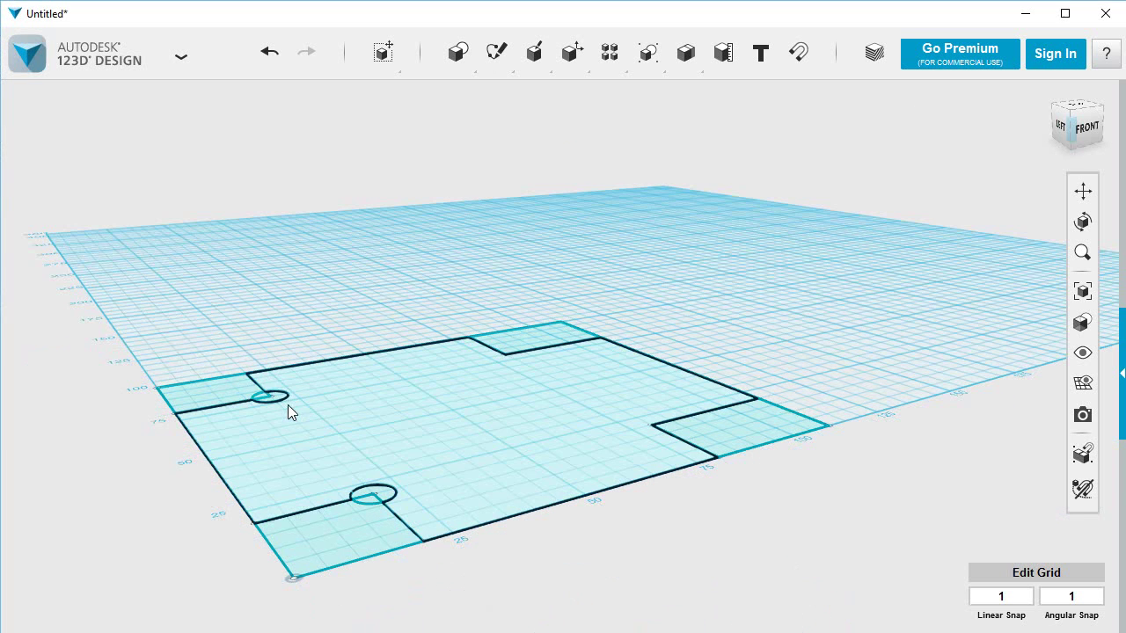
{"action": "left_click", "coordinate": [537, 255]}
Step: Place a 7.5 mm circle on the top rectangle's inner corner and a 7.7 mm one on the right rectangle's
{"action": "mouse_move", "coordinate": [497, 64]}
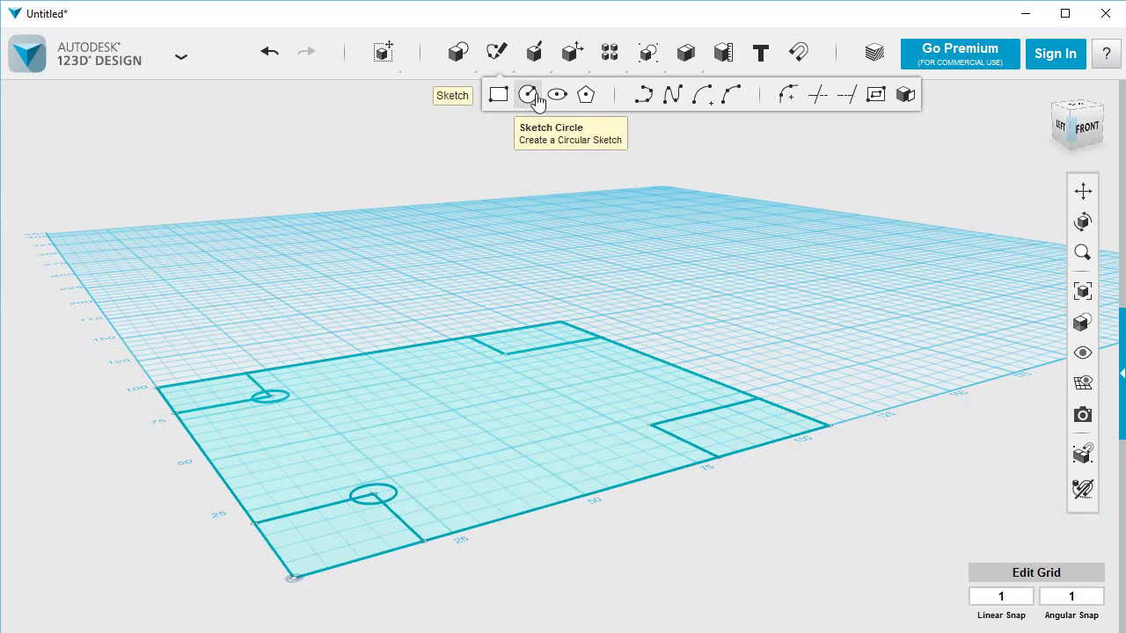
{"action": "left_click", "coordinate": [529, 95]}
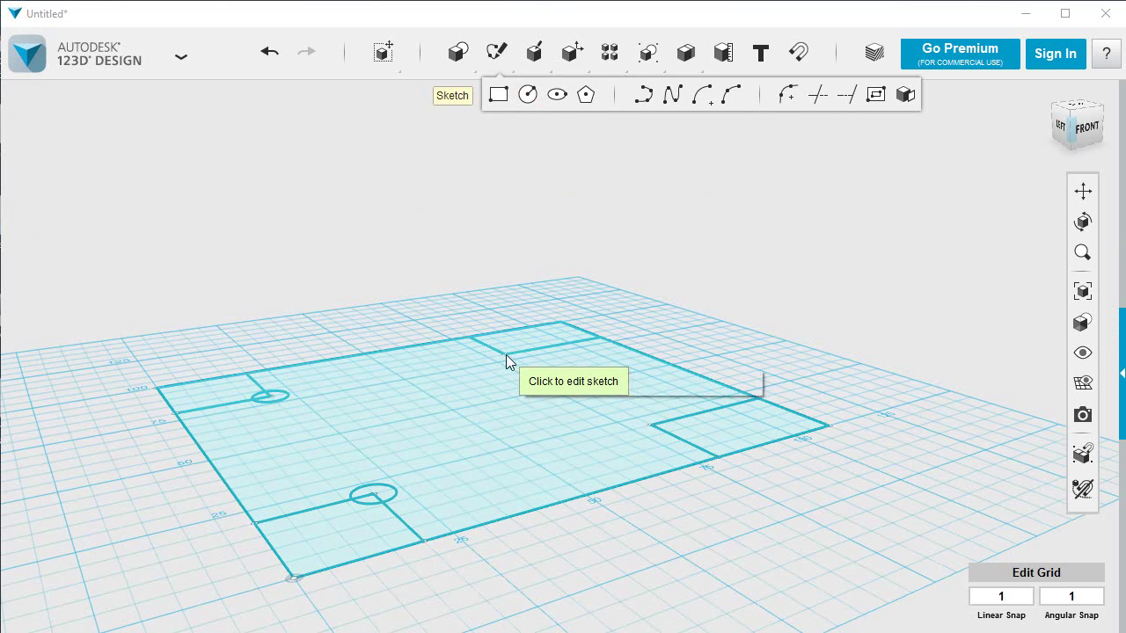
{"action": "left_click", "coordinate": [515, 363]}
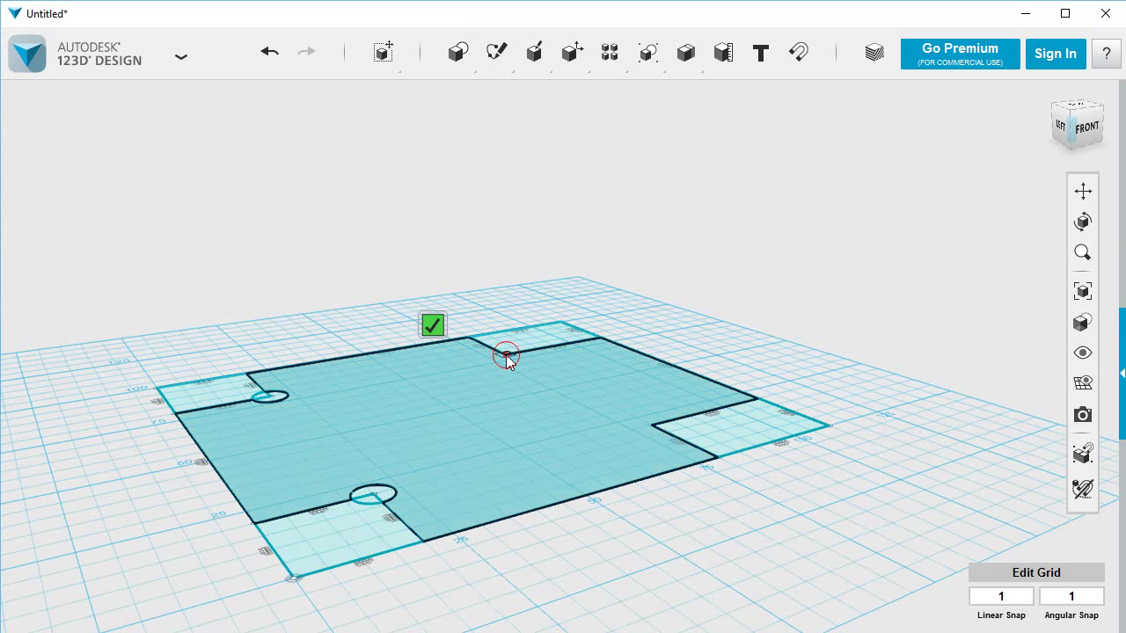
{"action": "left_click", "coordinate": [508, 364]}
{"action": "type", "text": "7.5"}
{"action": "key", "text": "Return"}
{"action": "key", "text": "Escape"}
{"action": "left_click", "coordinate": [589, 140]}
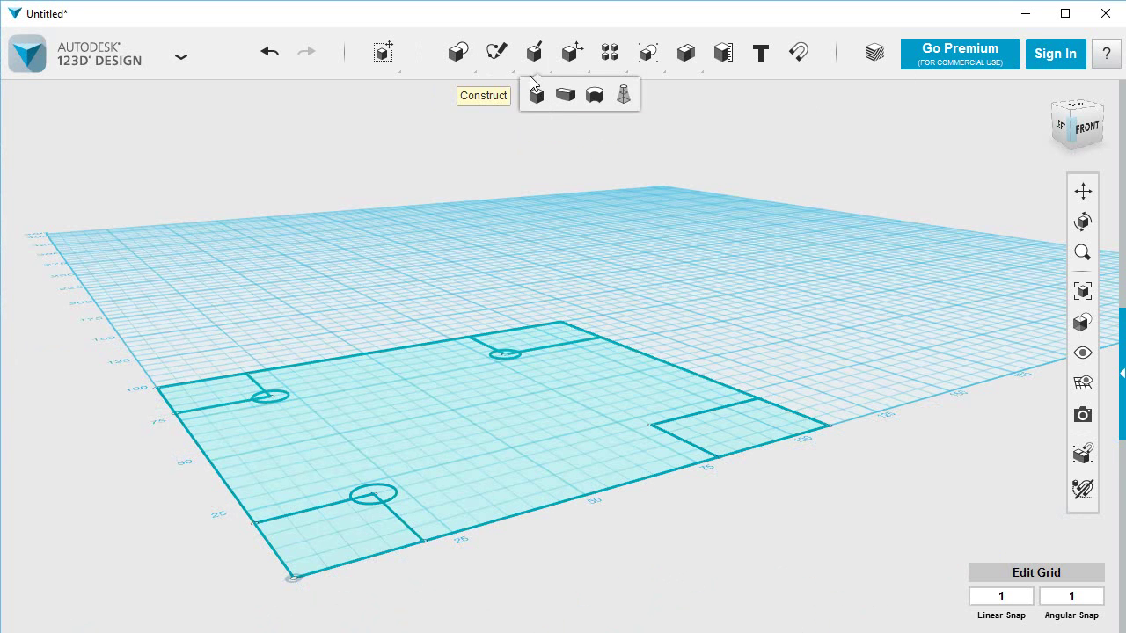
{"action": "mouse_move", "coordinate": [496, 53]}
{"action": "left_click", "coordinate": [526, 94]}
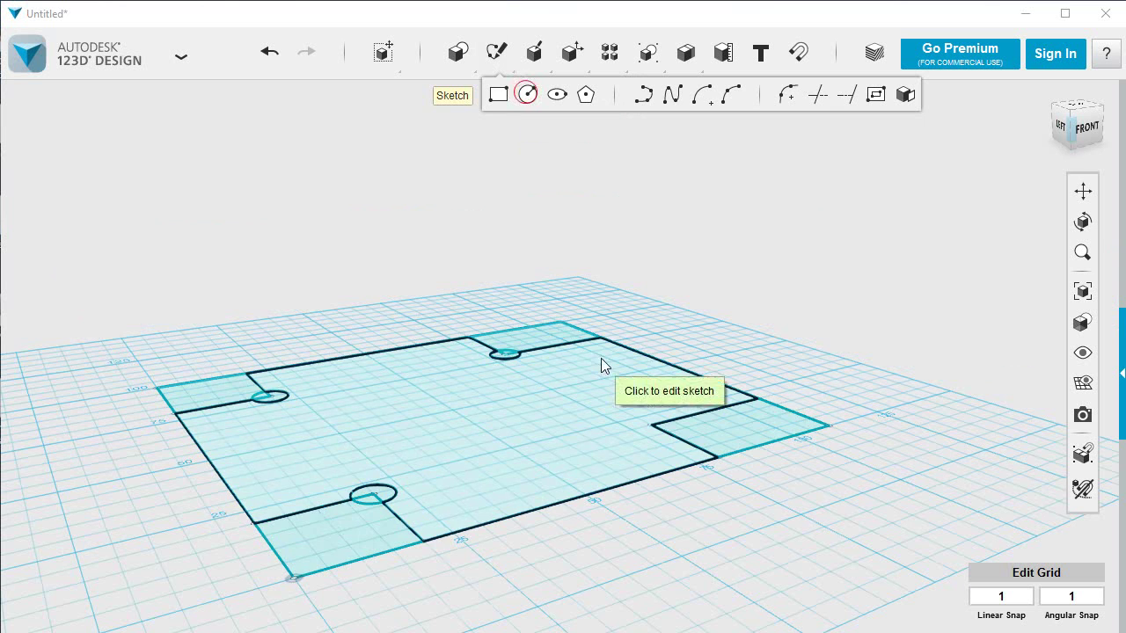
{"action": "left_click", "coordinate": [649, 425]}
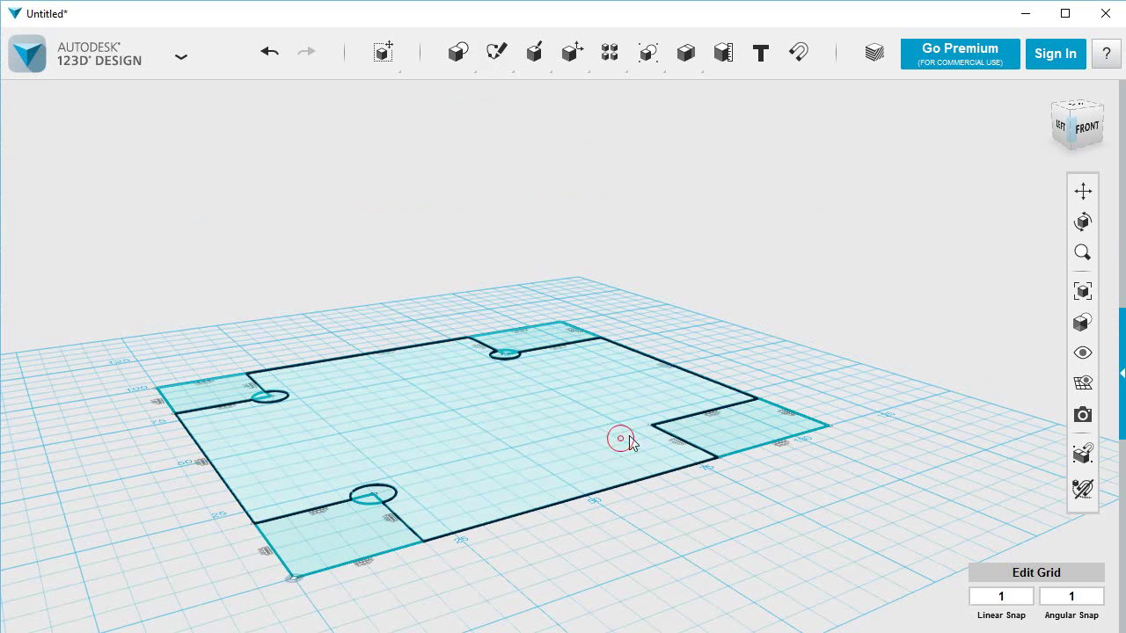
{"action": "left_click", "coordinate": [647, 426]}
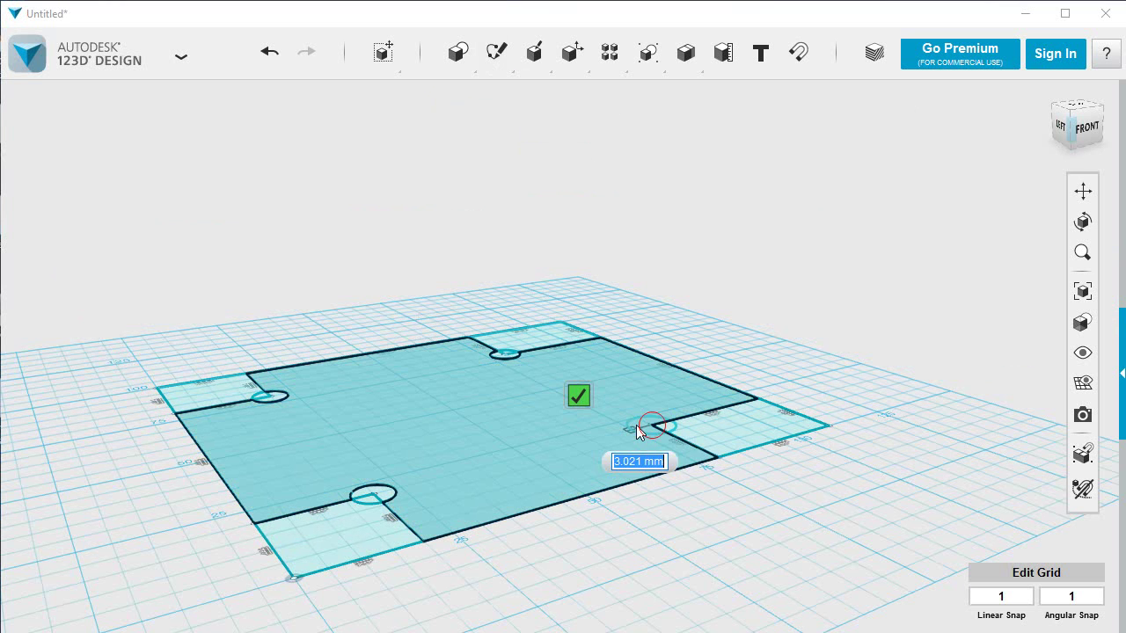
{"action": "type", "text": "7.7"}
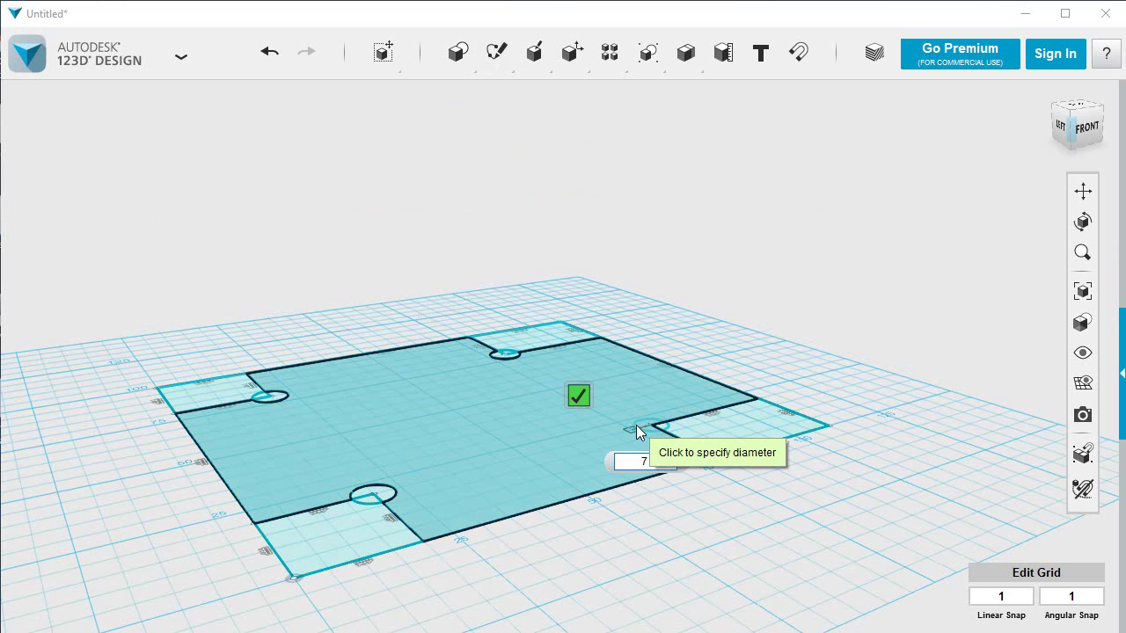
{"action": "key", "text": "Return"}
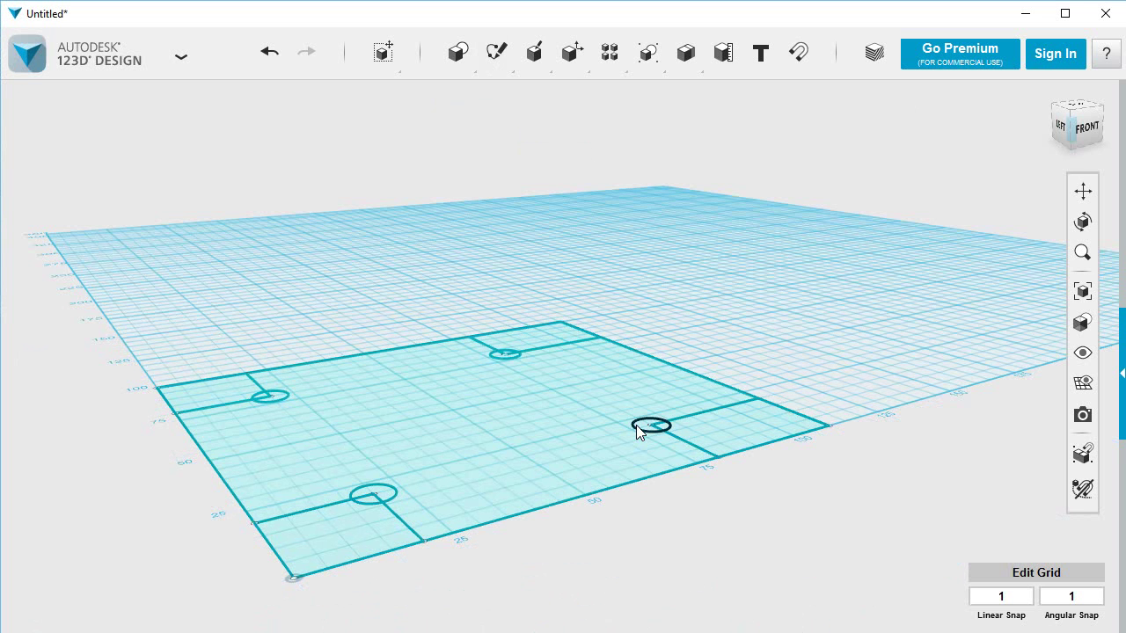
Step: Select the plate sketch regions and extrude them 10 mm, leaving four round holes
{"action": "left_click", "coordinate": [365, 523]}
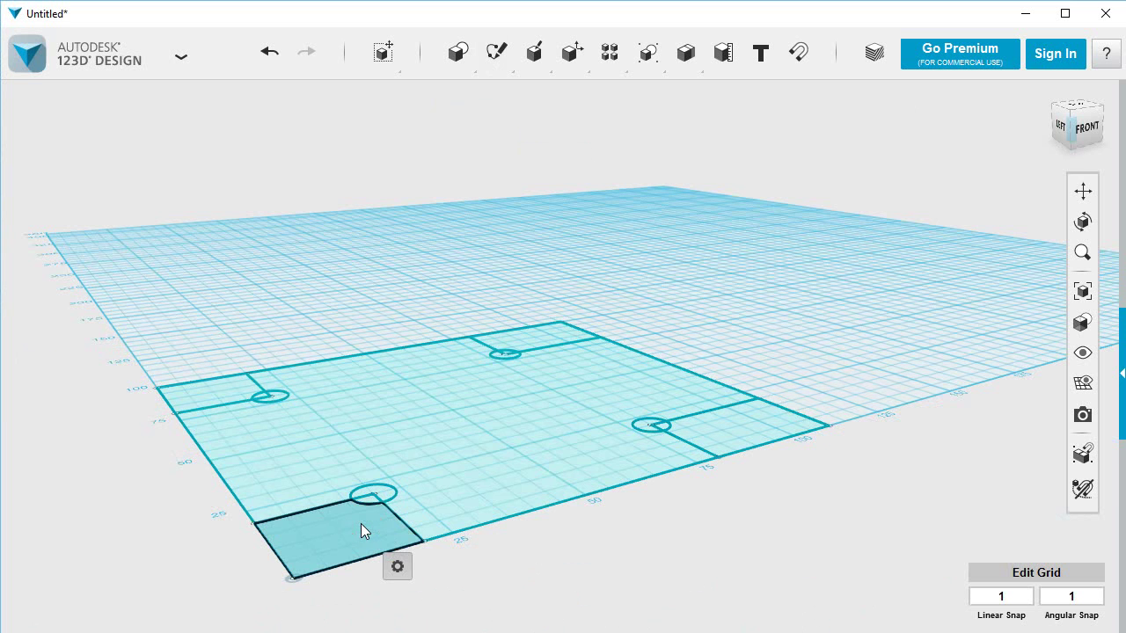
{"action": "left_click", "coordinate": [279, 470], "text": "shift"}
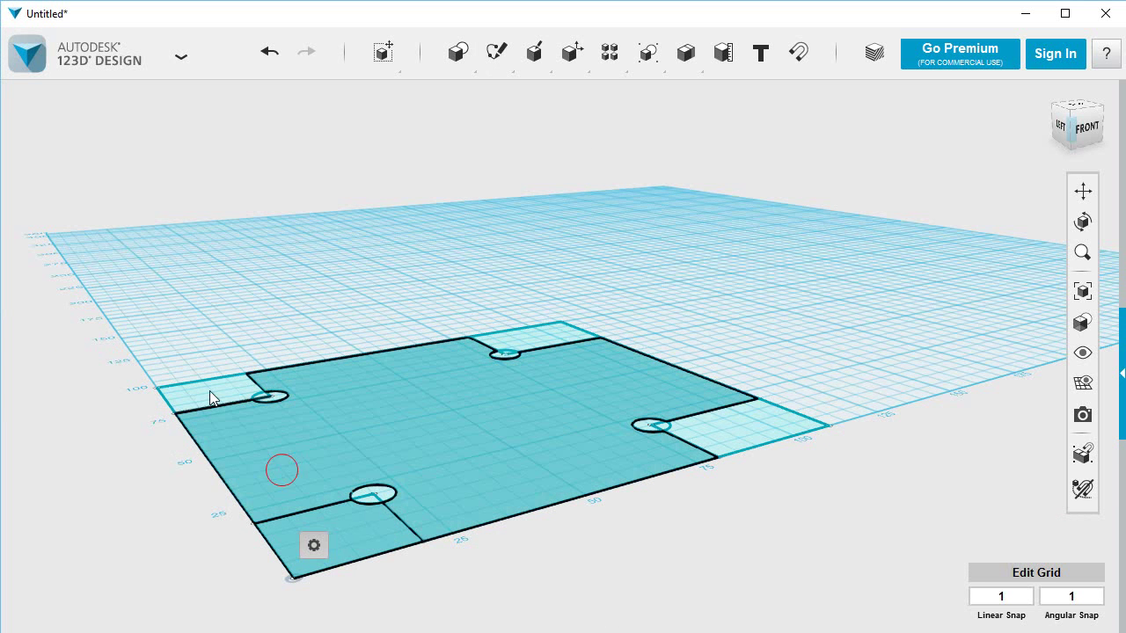
{"action": "left_click", "coordinate": [202, 392], "text": "shift"}
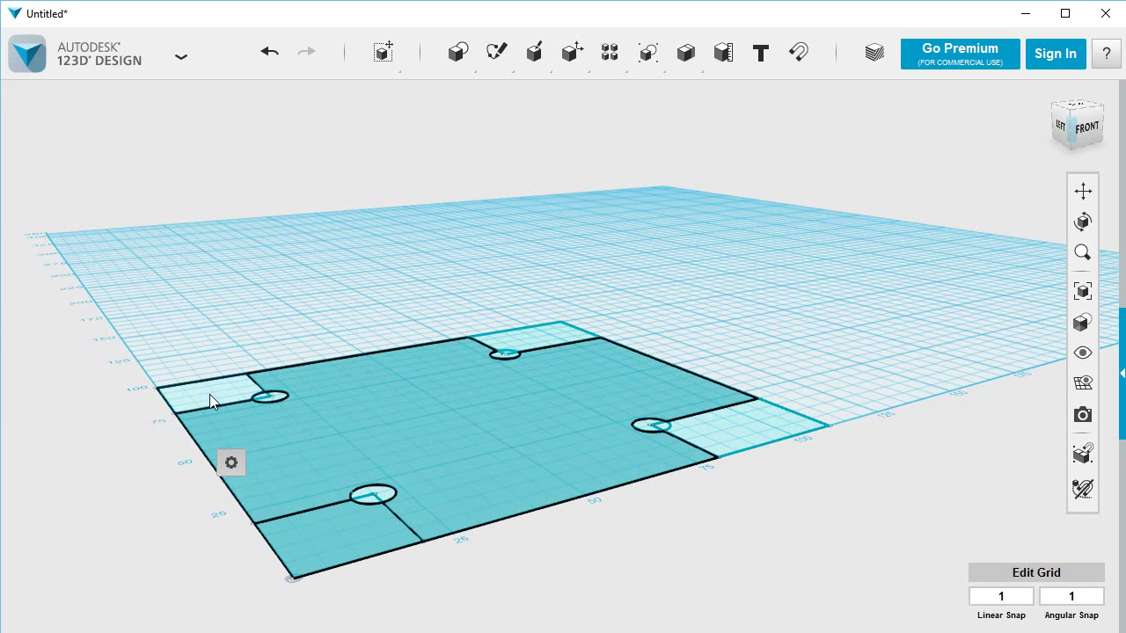
{"action": "left_click", "coordinate": [209, 394], "text": "shift"}
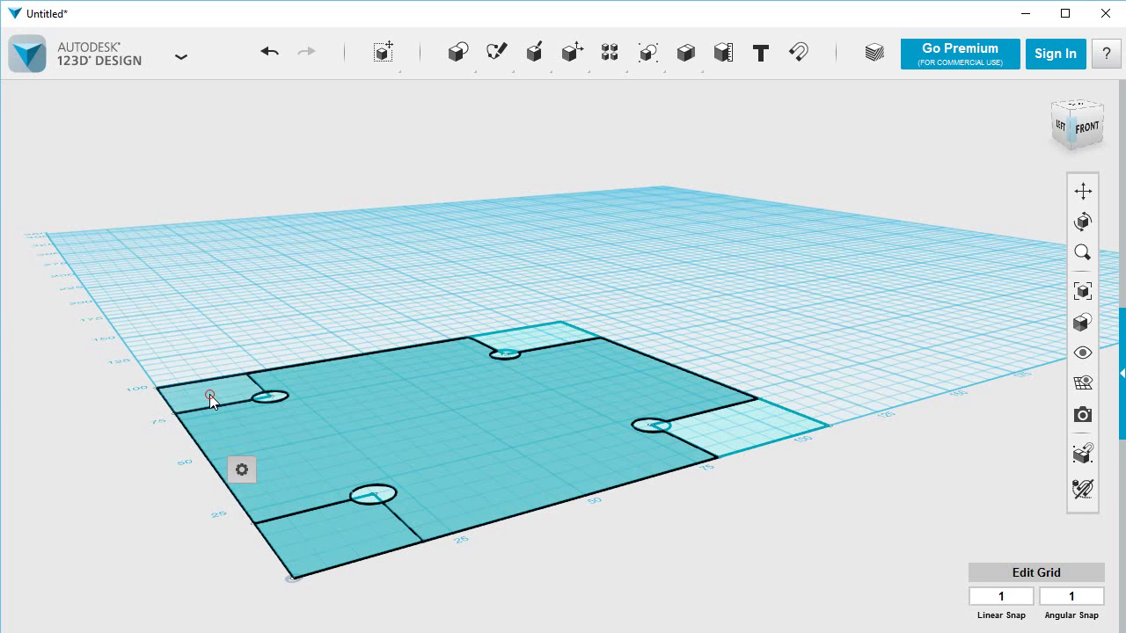
{"action": "left_click", "coordinate": [538, 334], "text": "shift"}
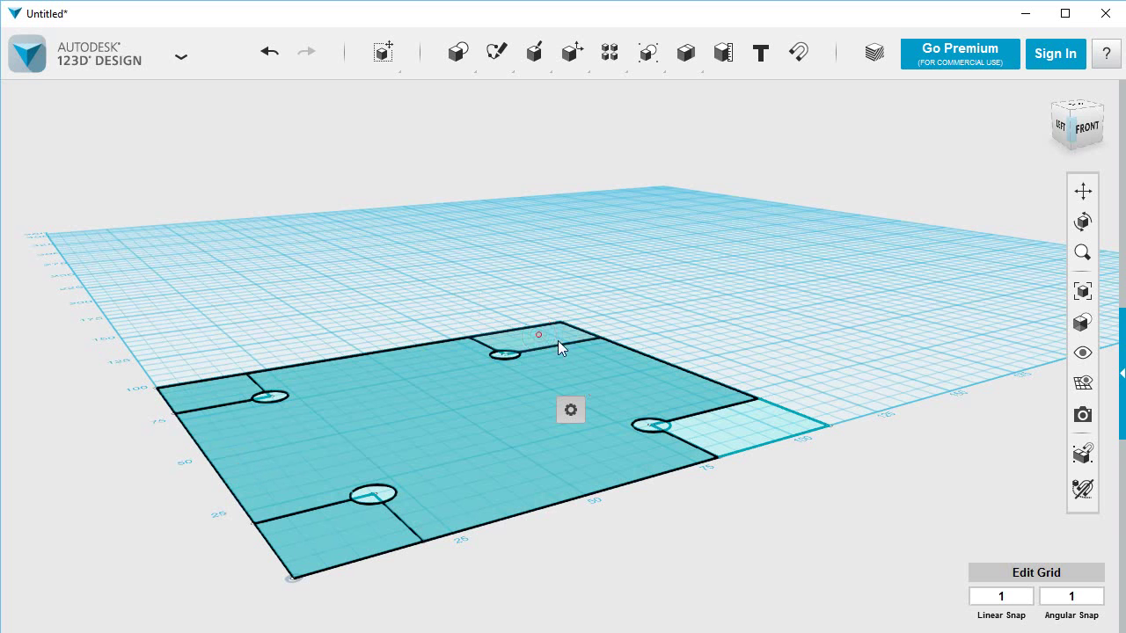
{"action": "left_click", "coordinate": [735, 433], "text": "shift"}
{"action": "mouse_move", "coordinate": [767, 503]}
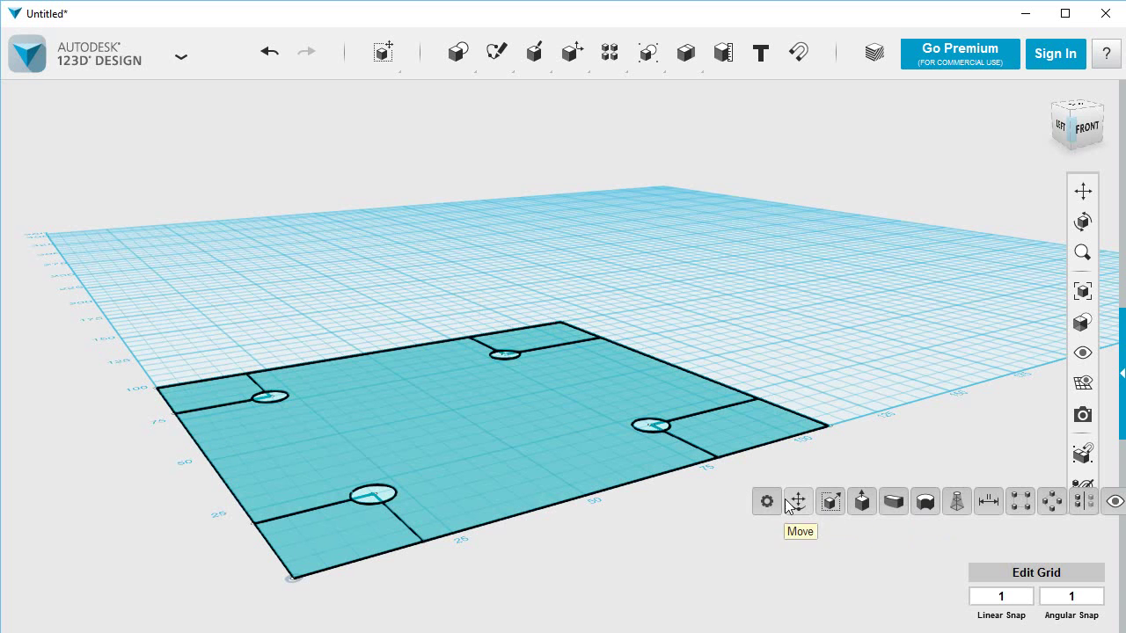
{"action": "left_click", "coordinate": [860, 503]}
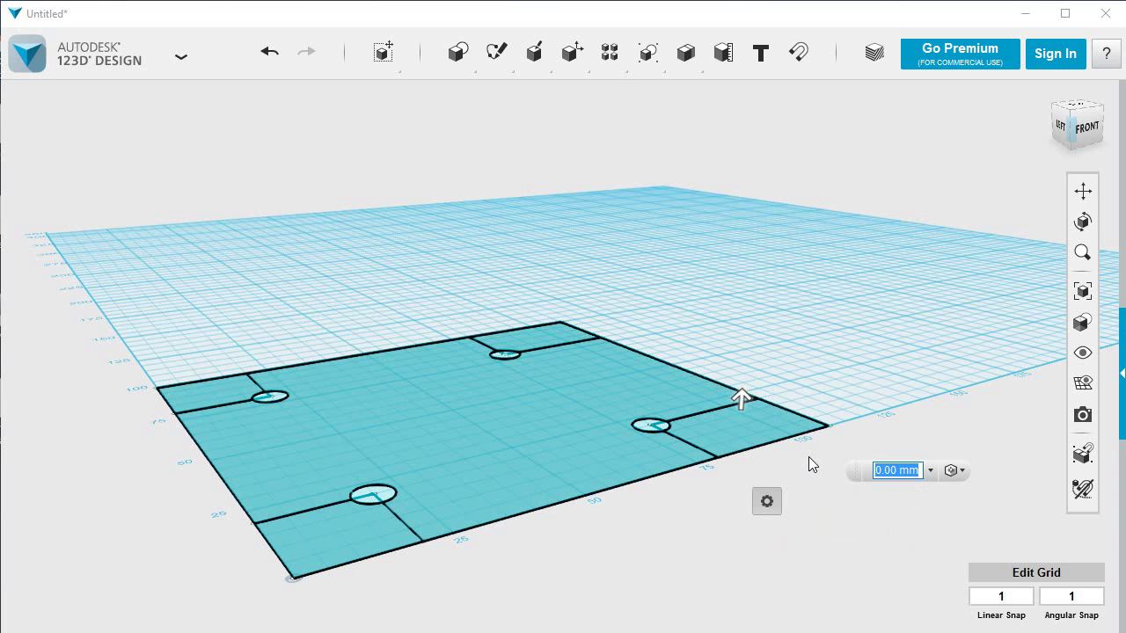
{"action": "type", "text": "10"}
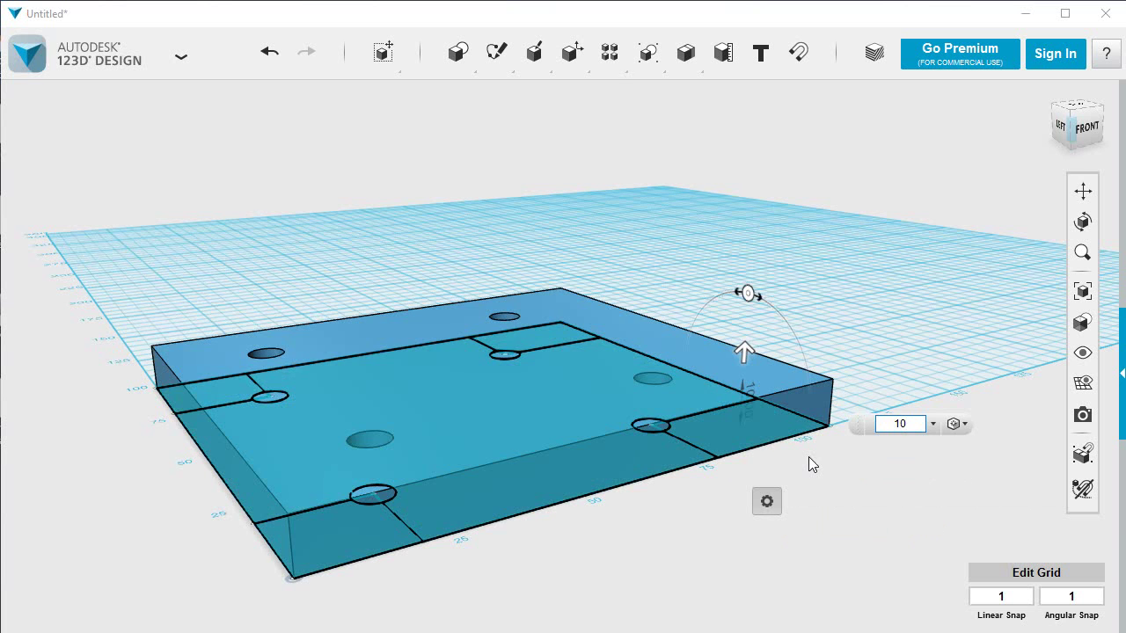
{"action": "key", "text": "Return"}
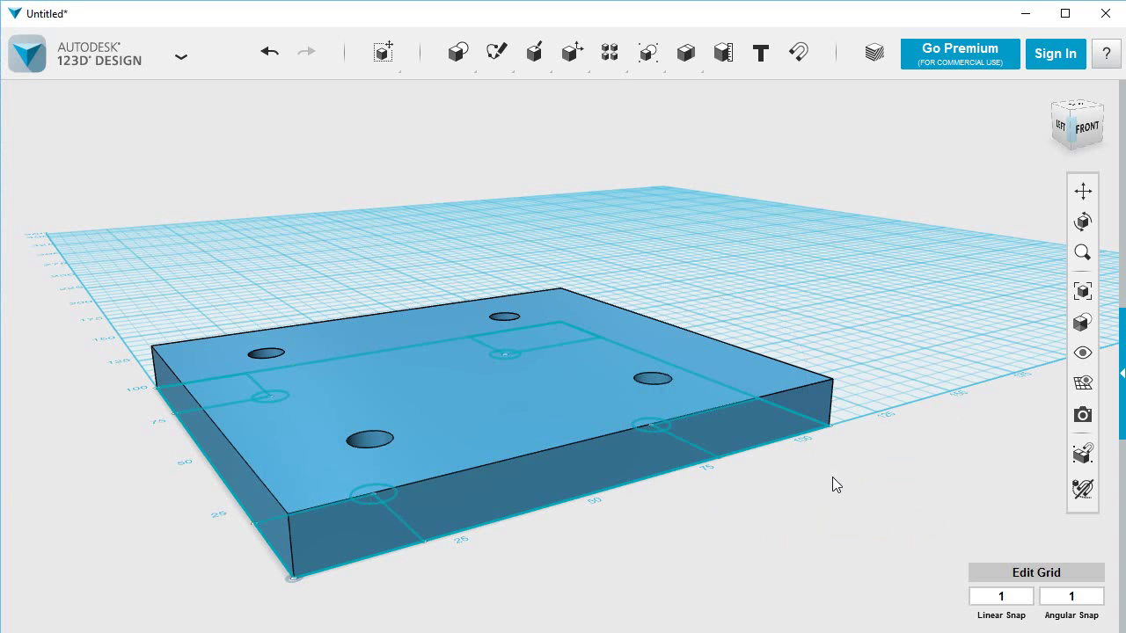
Step: Orbit to a top-down view and hide the extruded plate so only the sketch shows
{"action": "right_click_drag", "start_coordinate": [906, 470], "coordinate": [865, 500]}
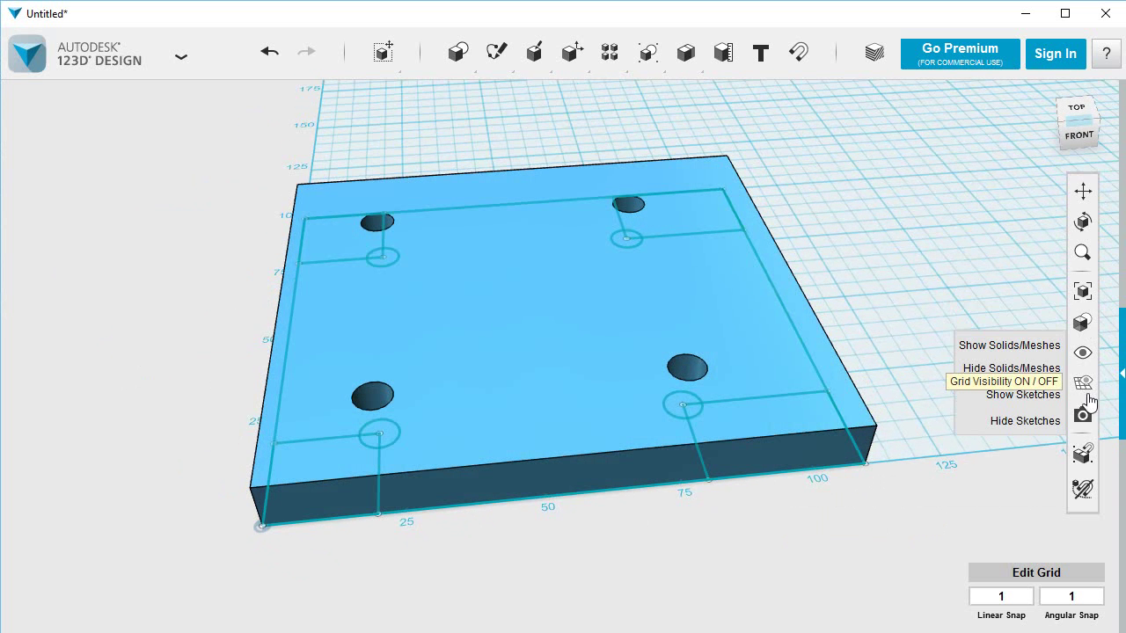
{"action": "left_click", "coordinate": [1029, 369]}
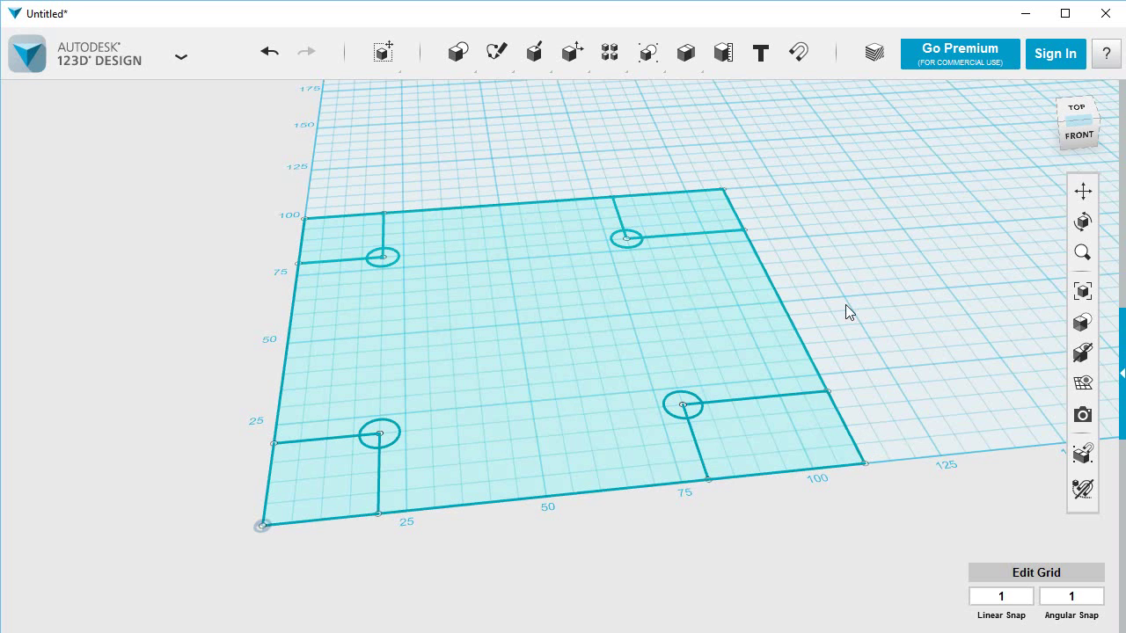
Step: Draw a 10 × 100 mm strip anchored at the base sketch's bottom-right corner
{"action": "mouse_move", "coordinate": [495, 54]}
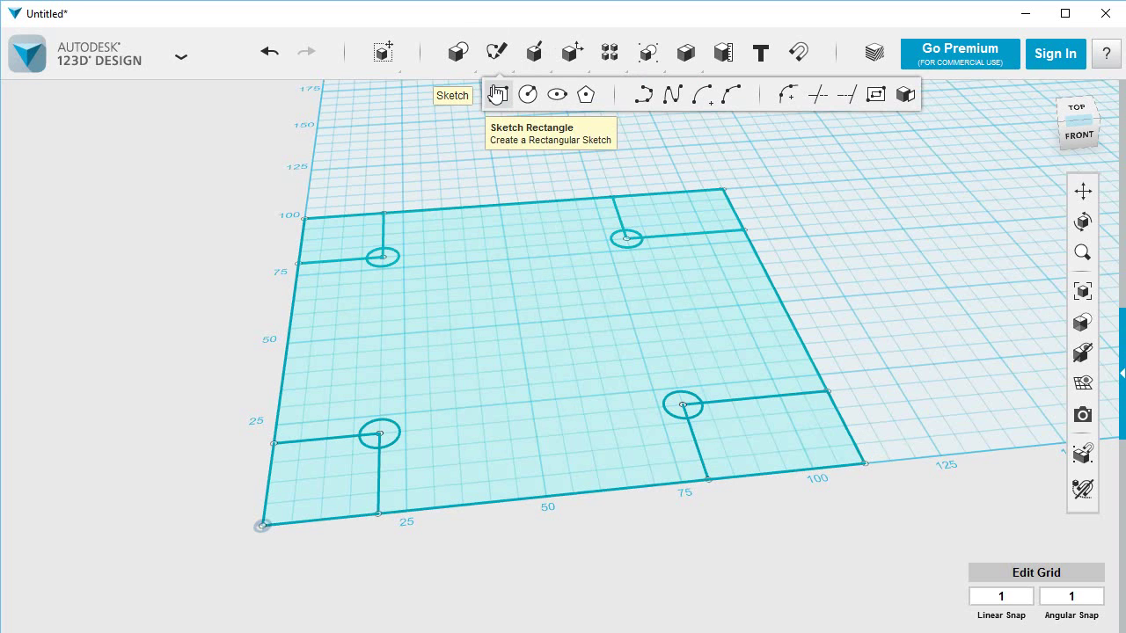
{"action": "left_click", "coordinate": [497, 94]}
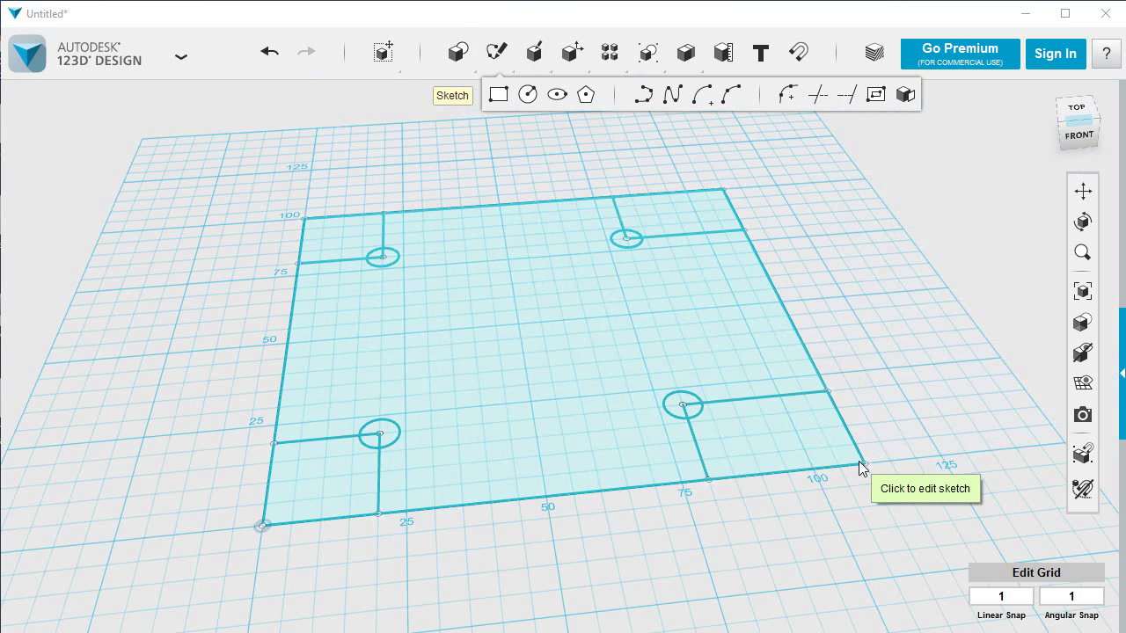
{"action": "left_click", "coordinate": [794, 360]}
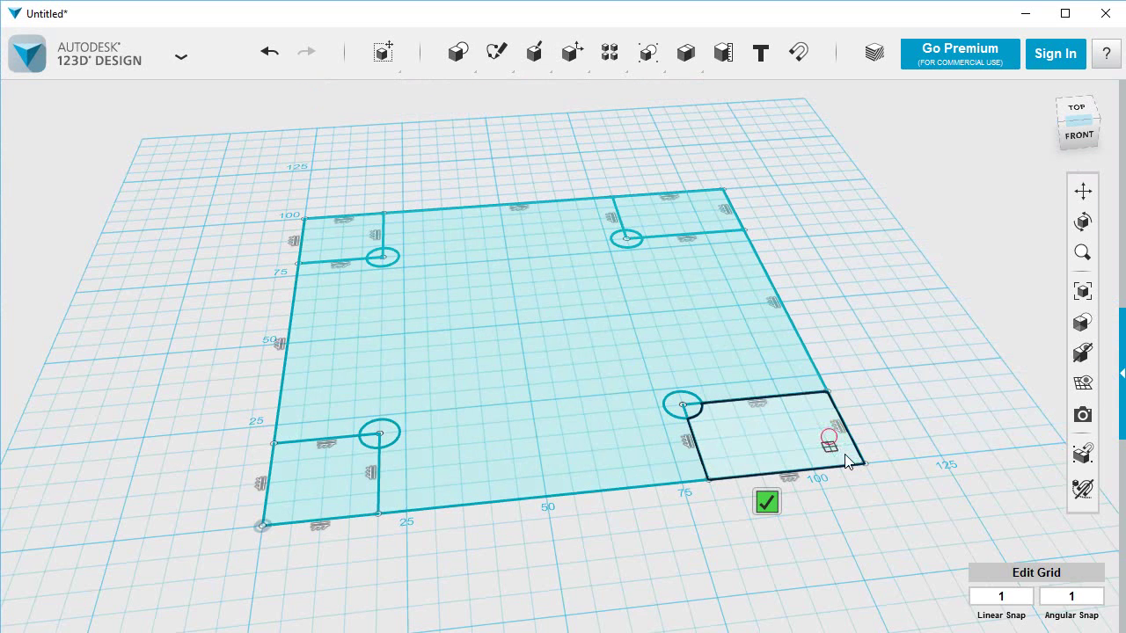
{"action": "left_click", "coordinate": [864, 465]}
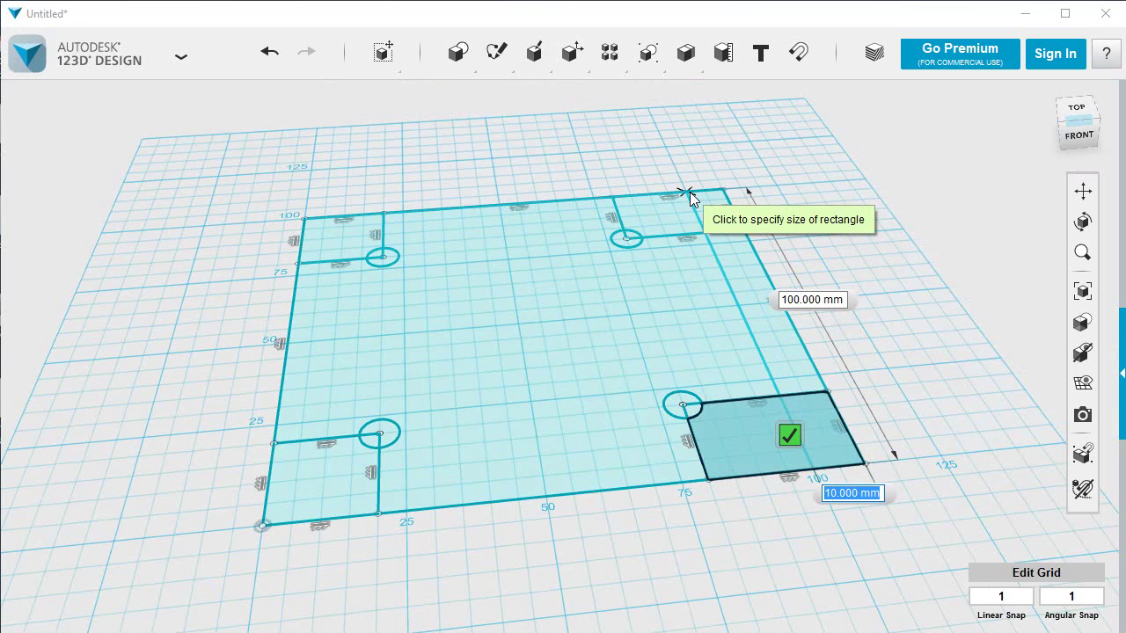
{"action": "key", "text": "Tab"}
{"action": "key", "text": "Tab"}
{"action": "key", "text": "Return"}
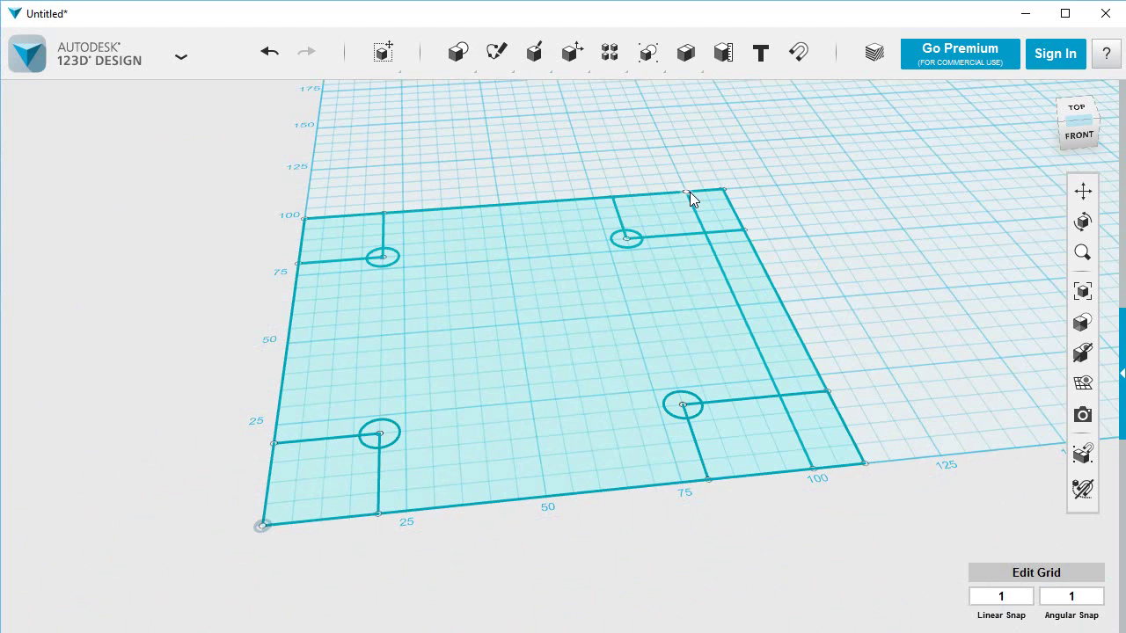
Step: Finish the strip sketch and select its corner, long and top-cell regions
{"action": "left_click", "coordinate": [687, 191]}
{"action": "left_click", "coordinate": [811, 467]}
{"action": "left_click", "coordinate": [816, 429]}
{"action": "left_click", "coordinate": [795, 343]}
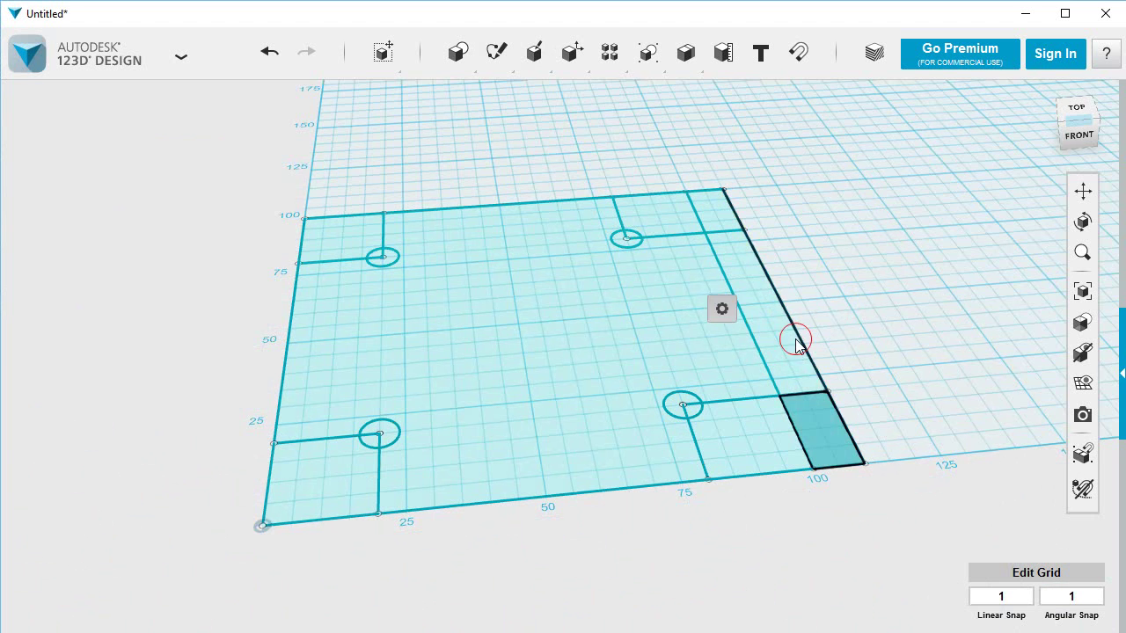
{"action": "mouse_move", "coordinate": [830, 415]}
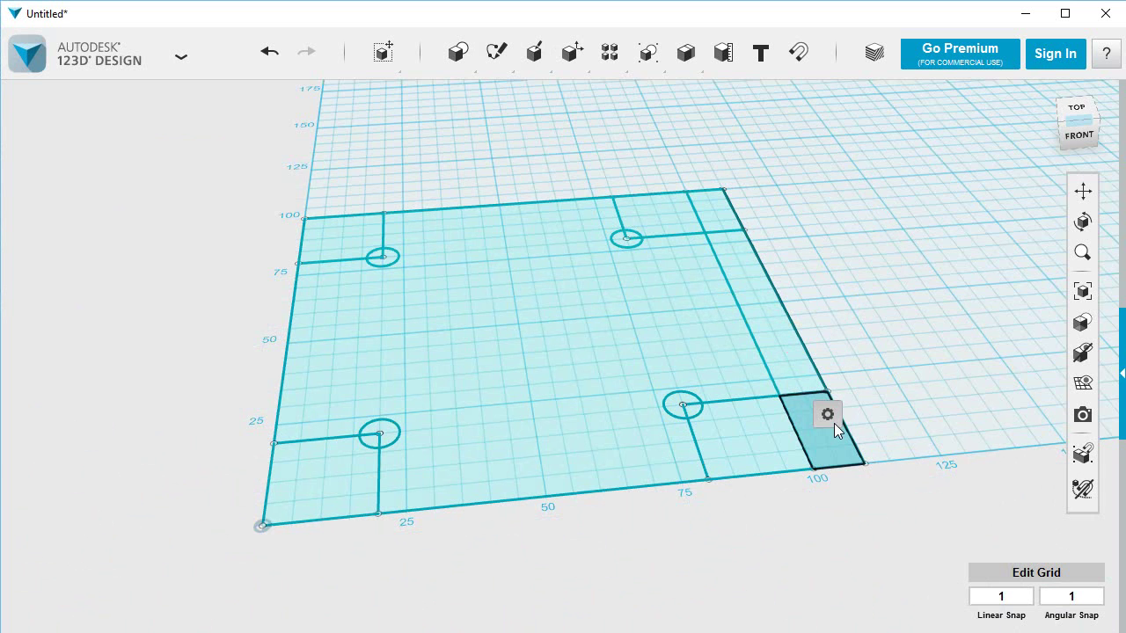
{"action": "left_click", "coordinate": [776, 347], "text": "shift"}
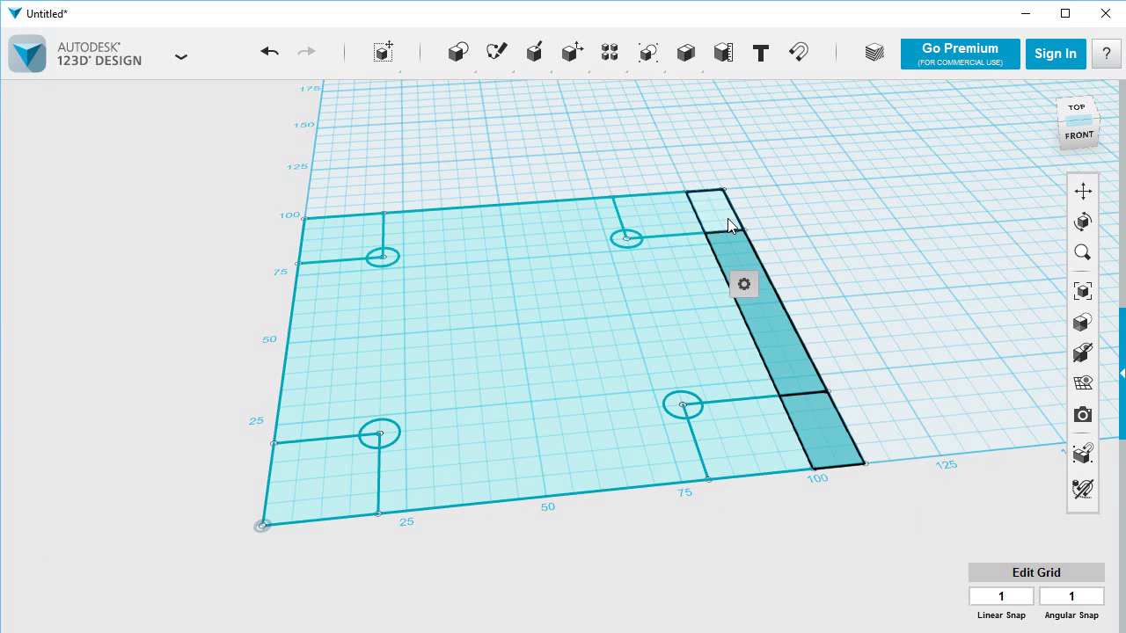
{"action": "left_click", "coordinate": [727, 219], "text": "shift"}
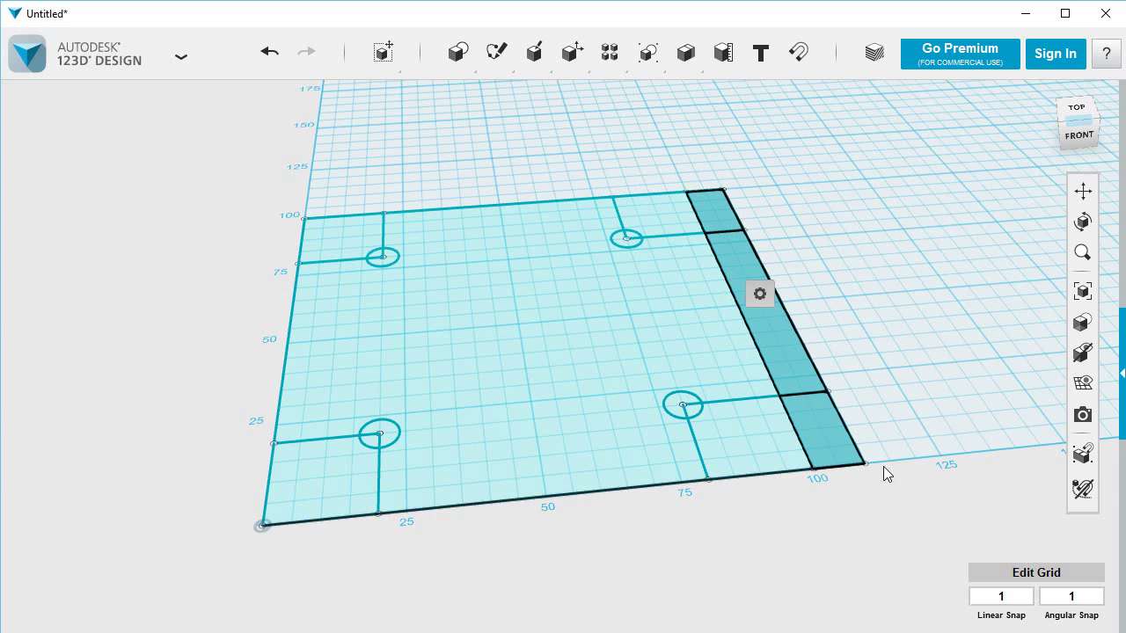
Step: Extrude the three selected strip regions 15 mm upward
{"action": "mouse_move", "coordinate": [762, 294]}
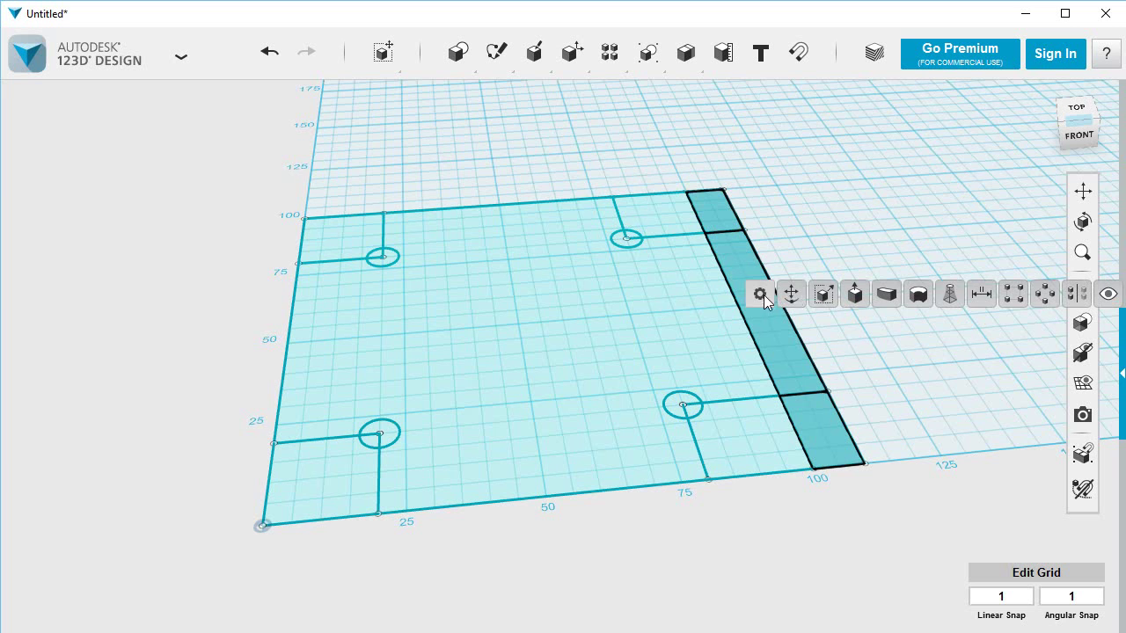
{"action": "left_click", "coordinate": [852, 294]}
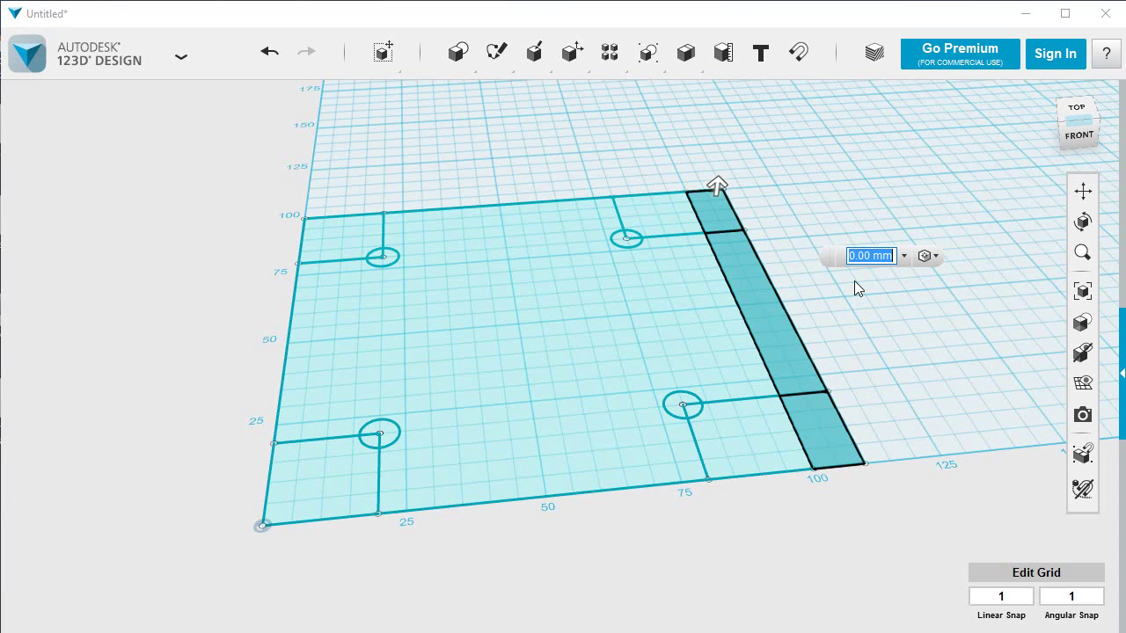
{"action": "type", "text": "15"}
{"action": "key", "text": "Return"}
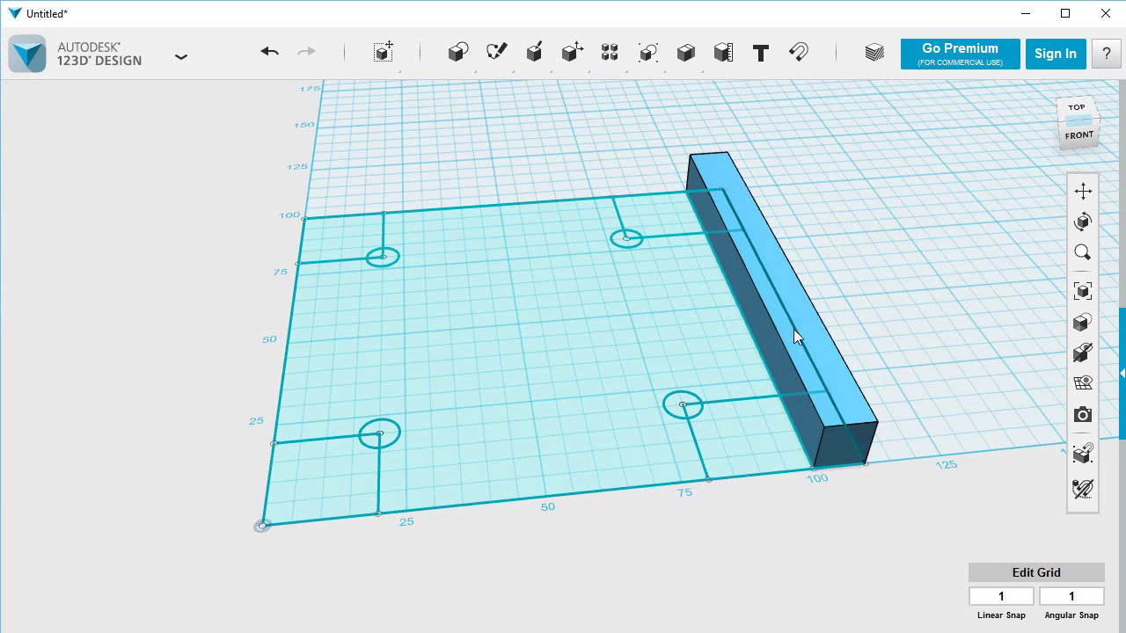
Step: Undo the 15 mm bar and re-extrude the three strip regions 110 mm upward
{"action": "left_click", "coordinate": [269, 53]}
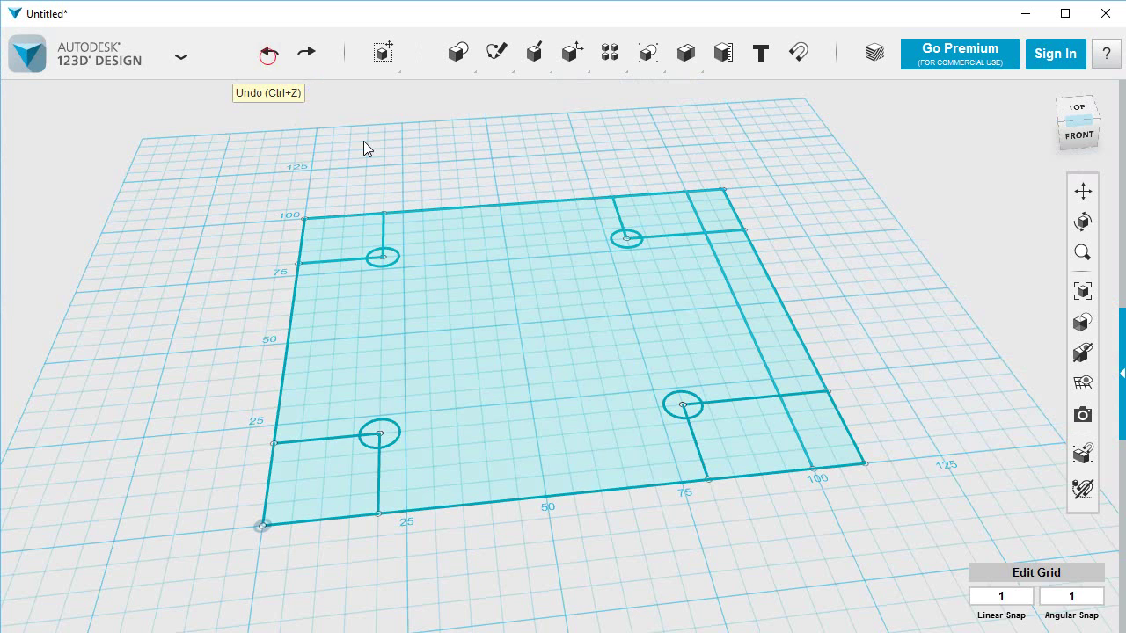
{"action": "left_click", "coordinate": [817, 431]}
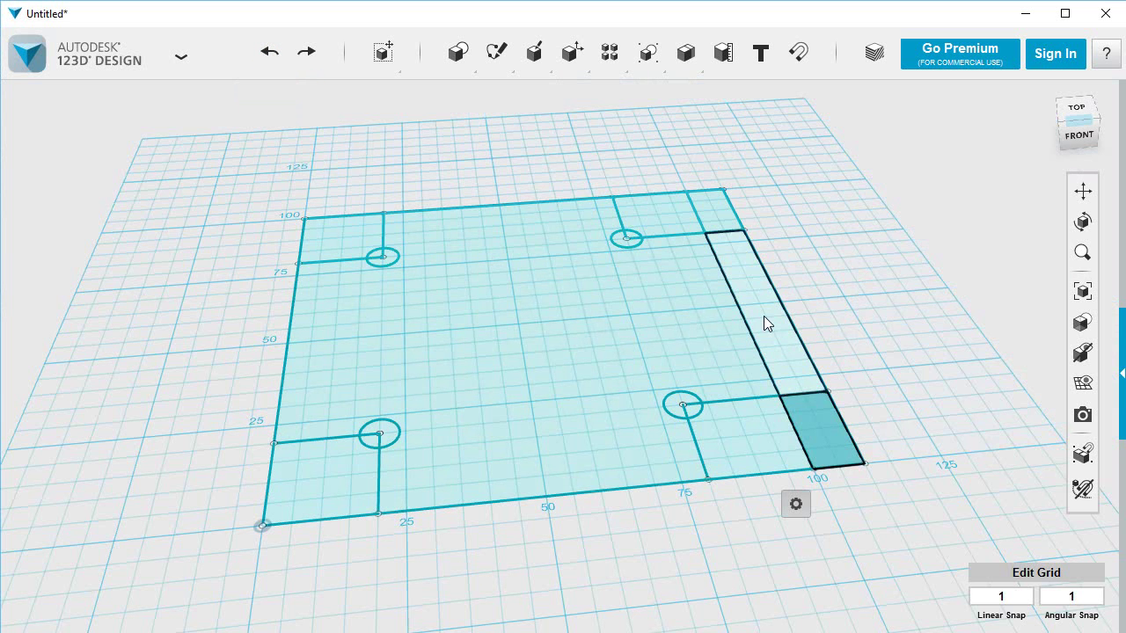
{"action": "left_click", "coordinate": [764, 317], "text": "shift"}
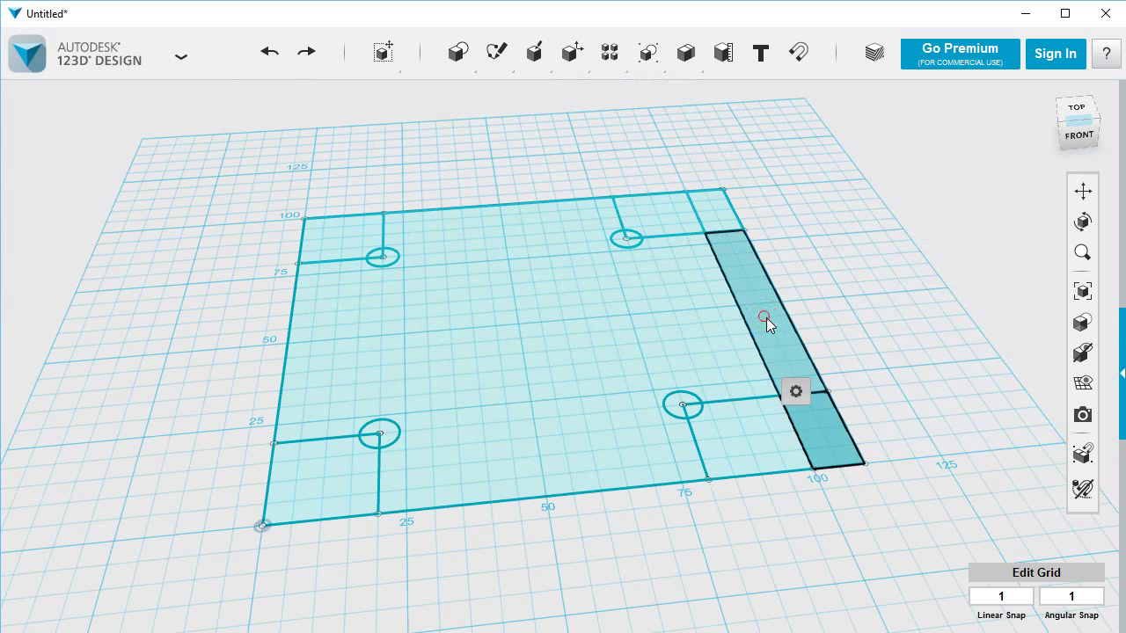
{"action": "left_click", "coordinate": [708, 211], "text": "shift"}
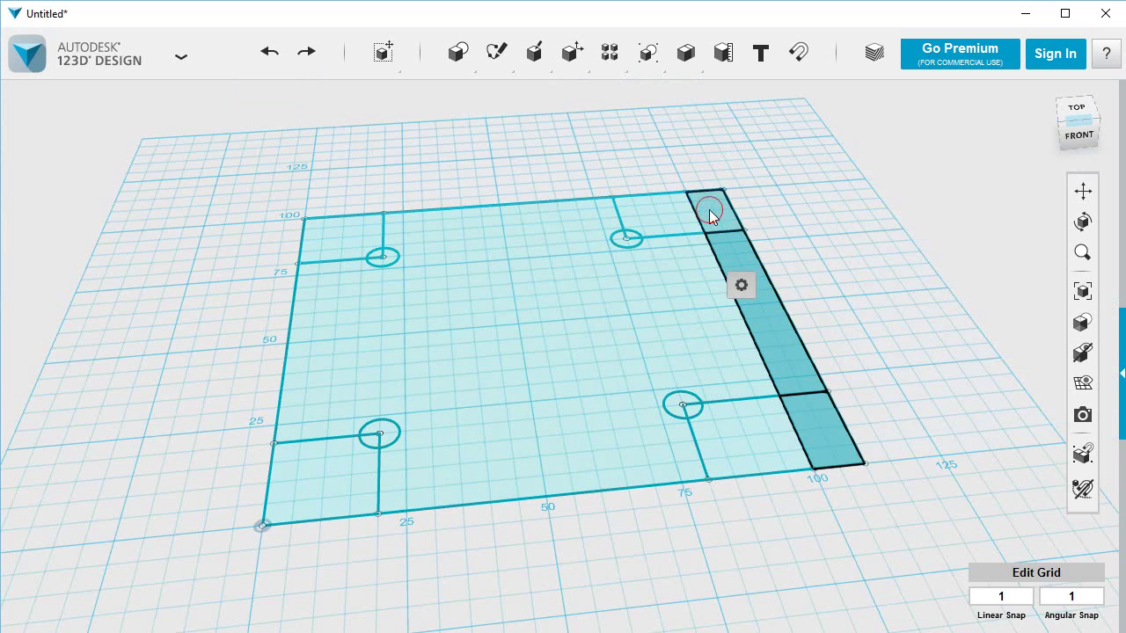
{"action": "mouse_move", "coordinate": [741, 287]}
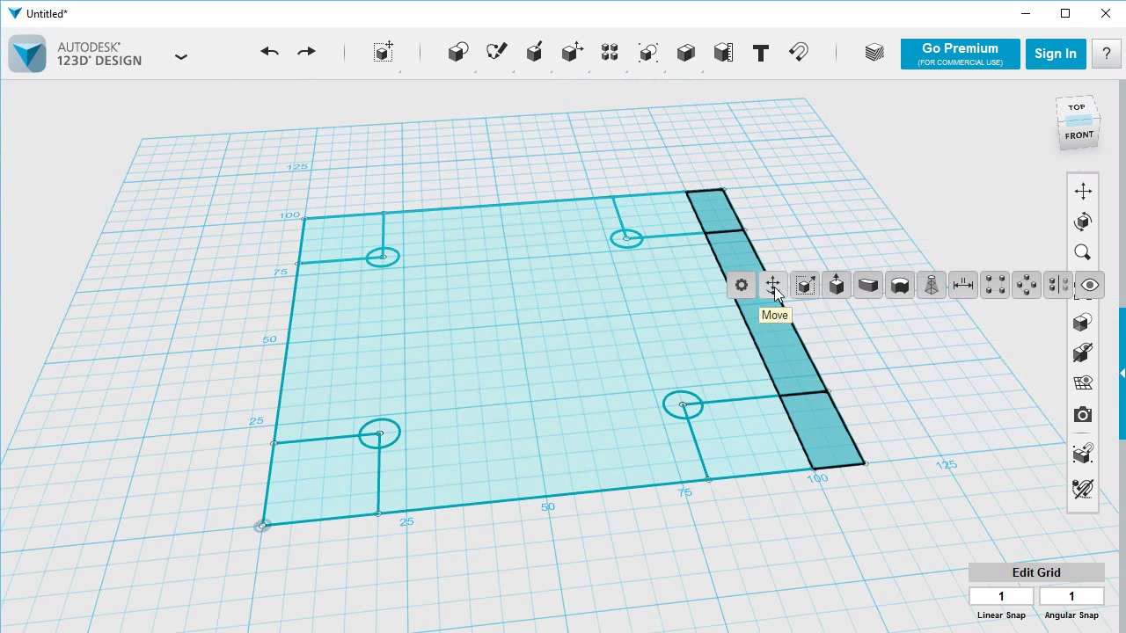
{"action": "left_click", "coordinate": [836, 284]}
{"action": "type", "text": "11"}
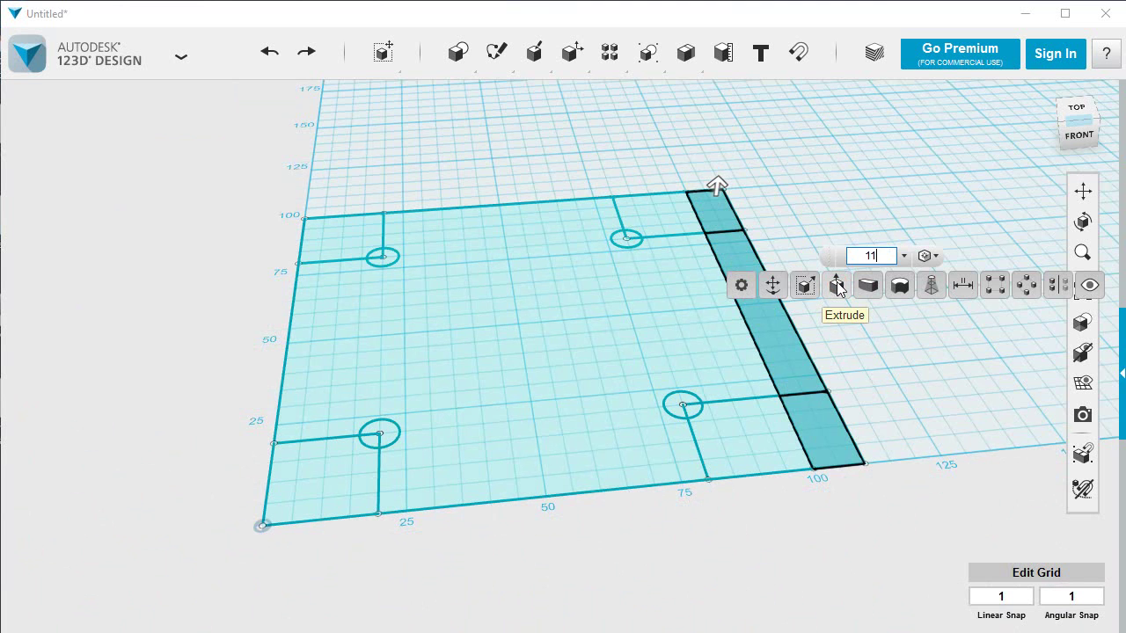
{"action": "type", "text": "0"}
{"action": "key", "text": "Return"}
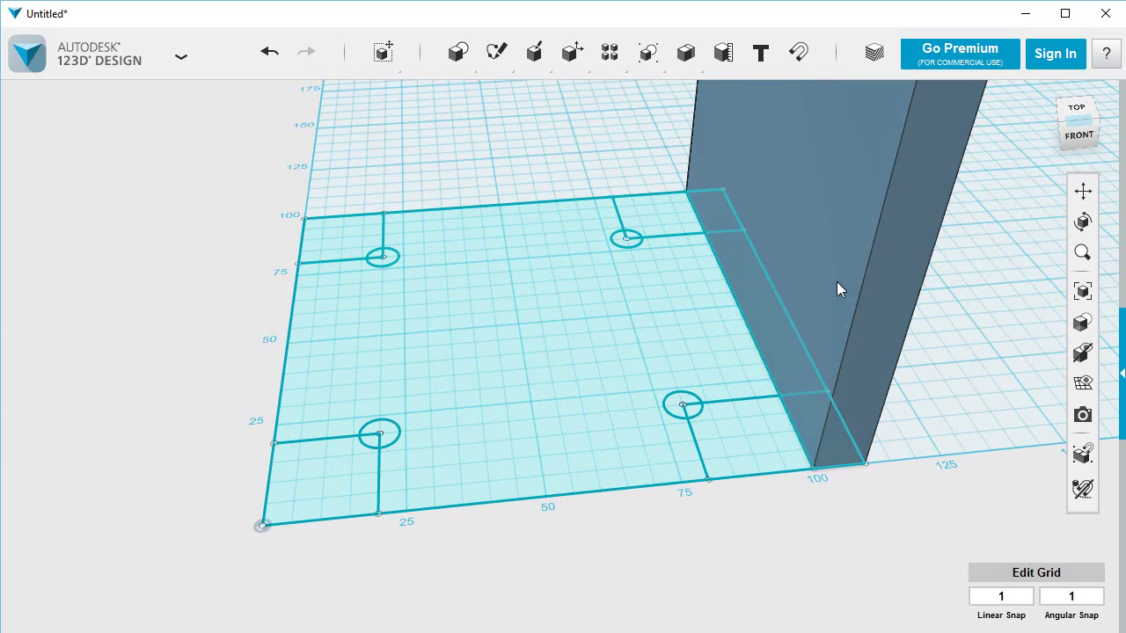
Step: Show the base plate again, then orbit and zoom in on the bracket's upright wall
{"action": "mouse_move", "coordinate": [1082, 352]}
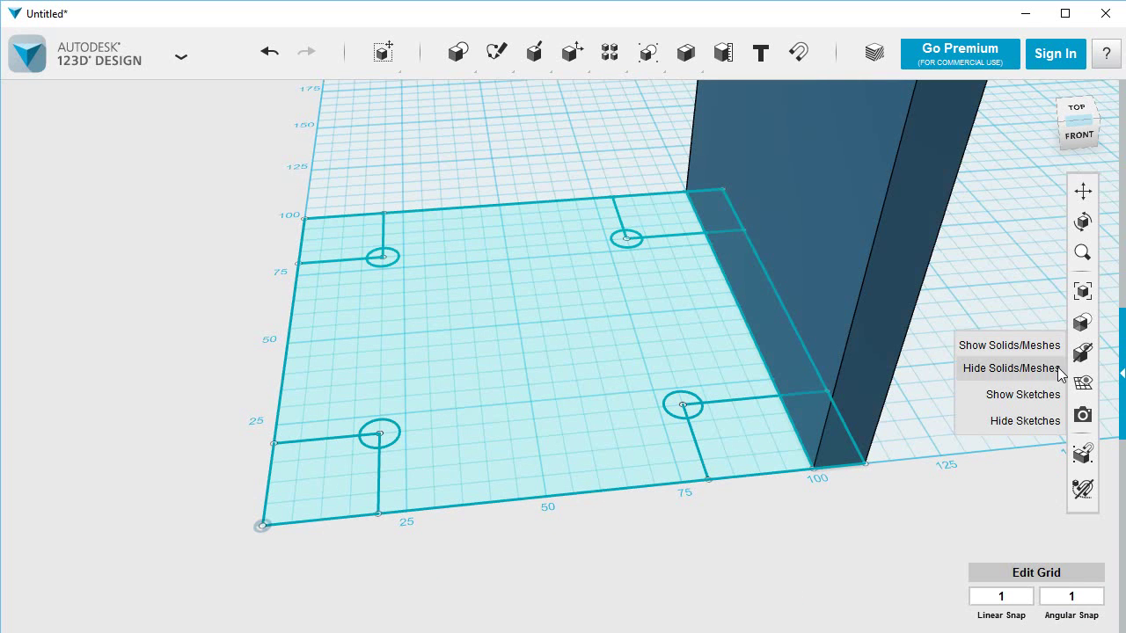
{"action": "left_click", "coordinate": [1042, 347]}
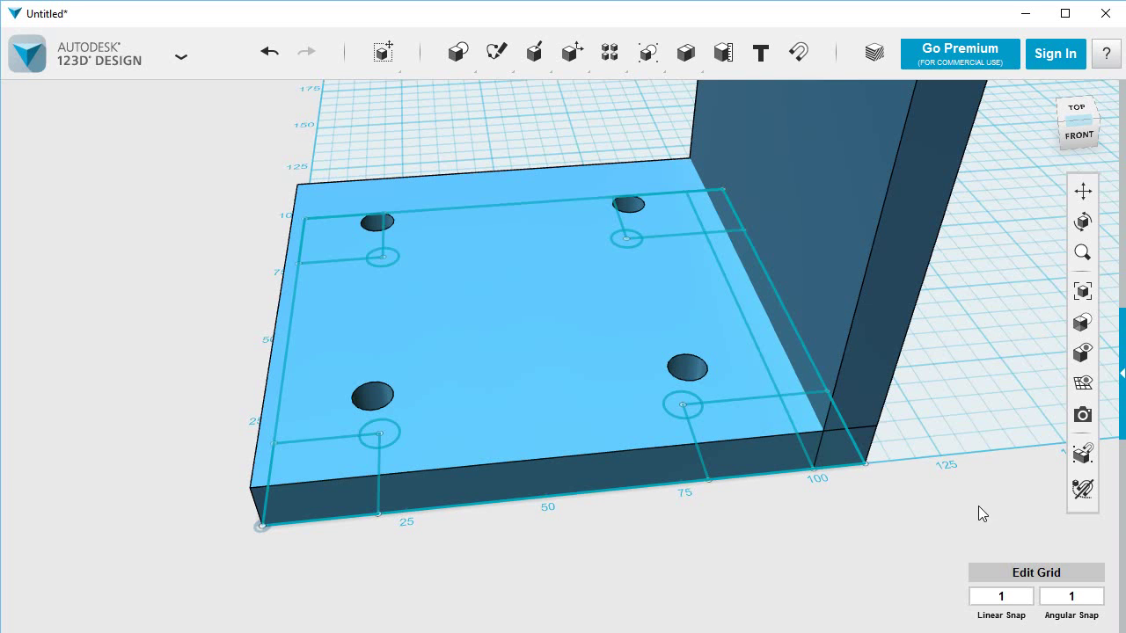
{"action": "scroll", "coordinate": [939, 510], "scroll_direction": "down", "scroll_amount": 5}
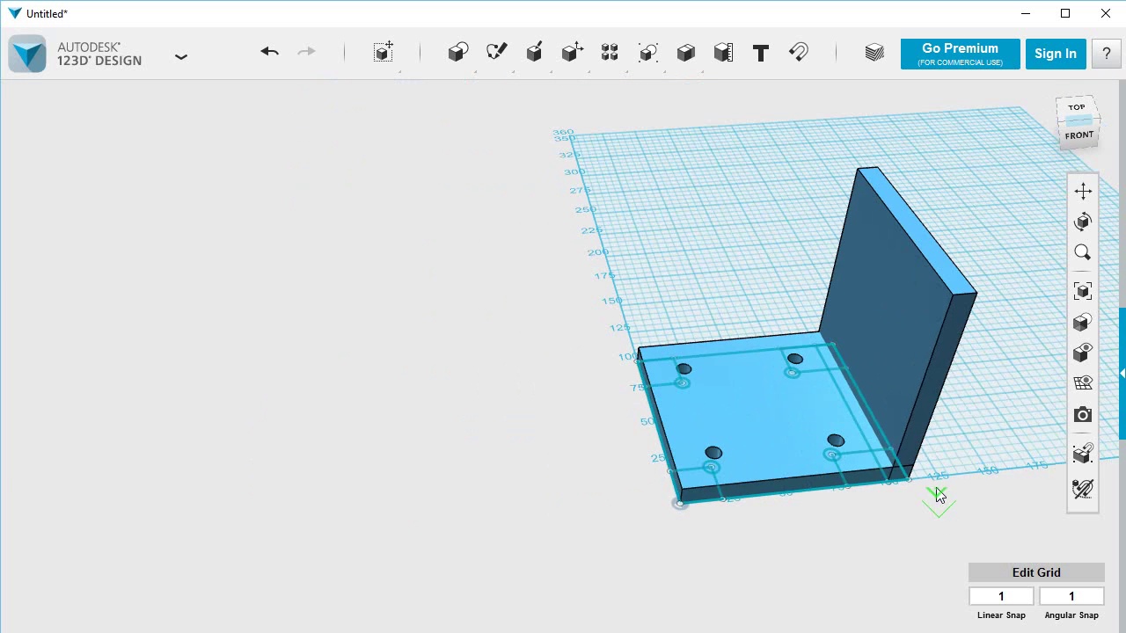
{"action": "right_click_drag", "start_coordinate": [908, 510], "coordinate": [940, 466]}
{"action": "right_click_drag", "start_coordinate": [827, 488], "coordinate": [847, 485]}
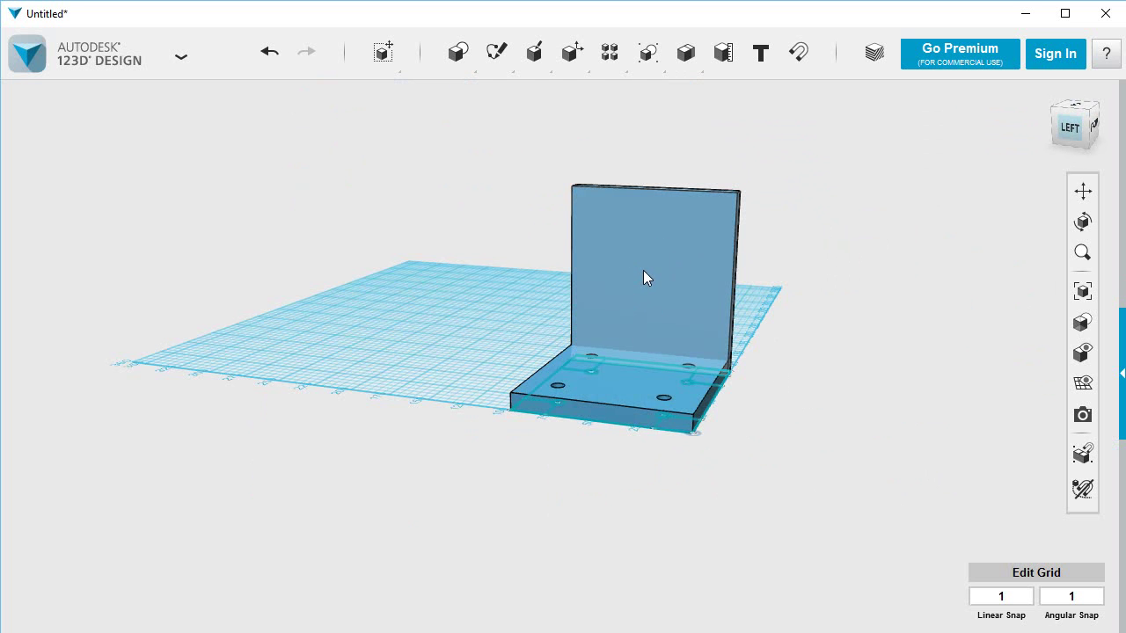
{"action": "scroll", "coordinate": [643, 276], "scroll_direction": "up", "scroll_amount": 5}
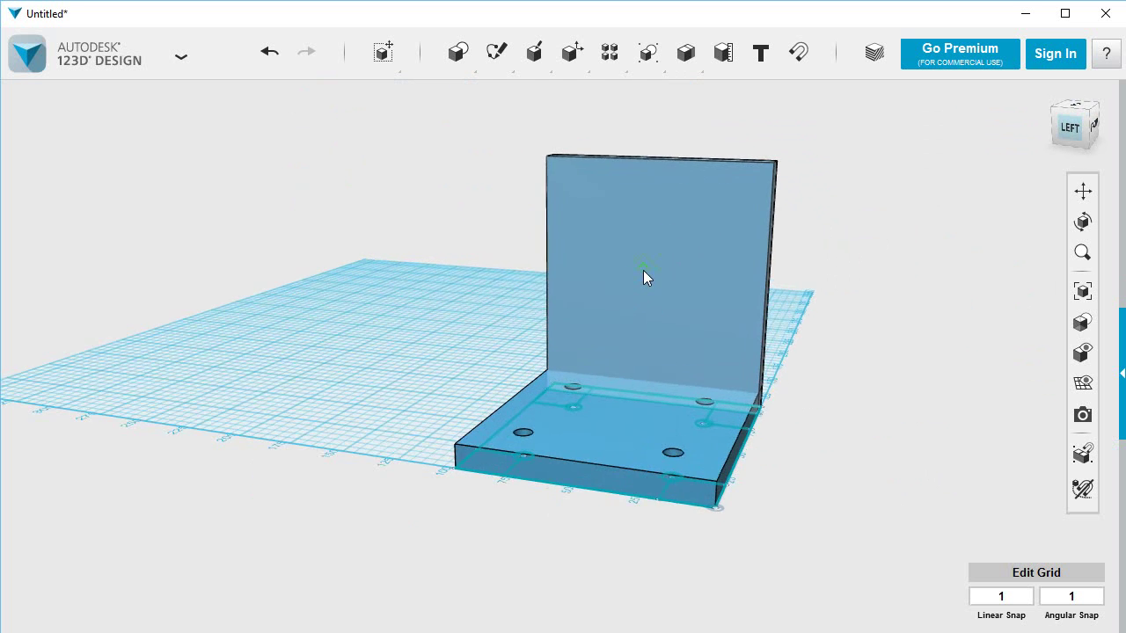
{"action": "scroll", "coordinate": [643, 277], "scroll_direction": "up", "scroll_amount": 2}
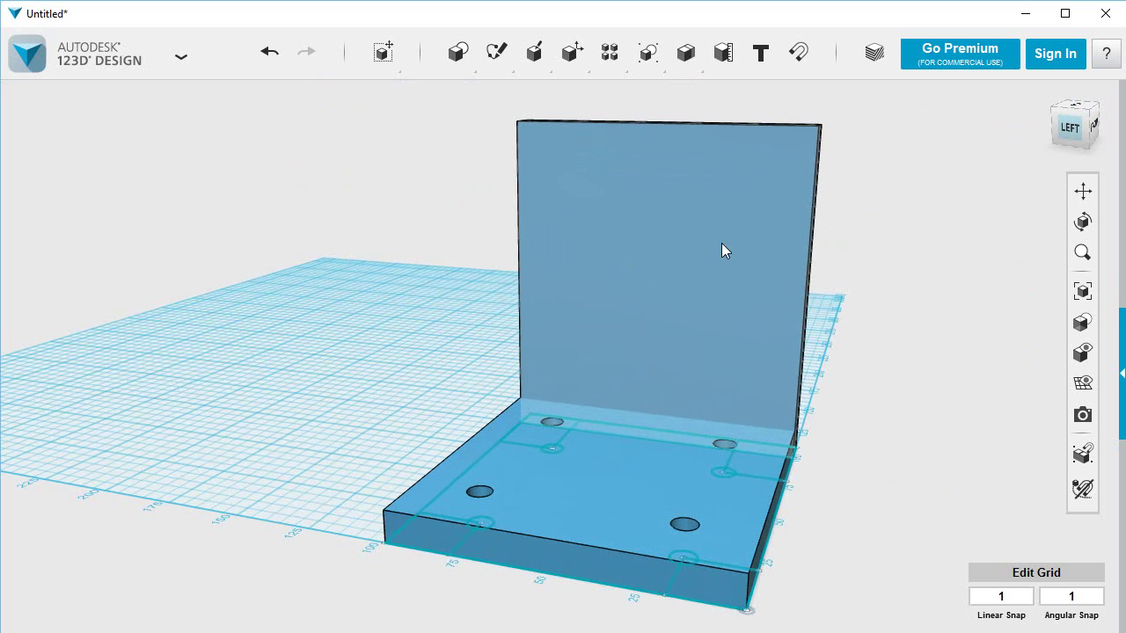
Step: Sketch a 100 × 100 mm rectangle from the top-left corner of the wall's front face
{"action": "left_click", "coordinate": [872, 189]}
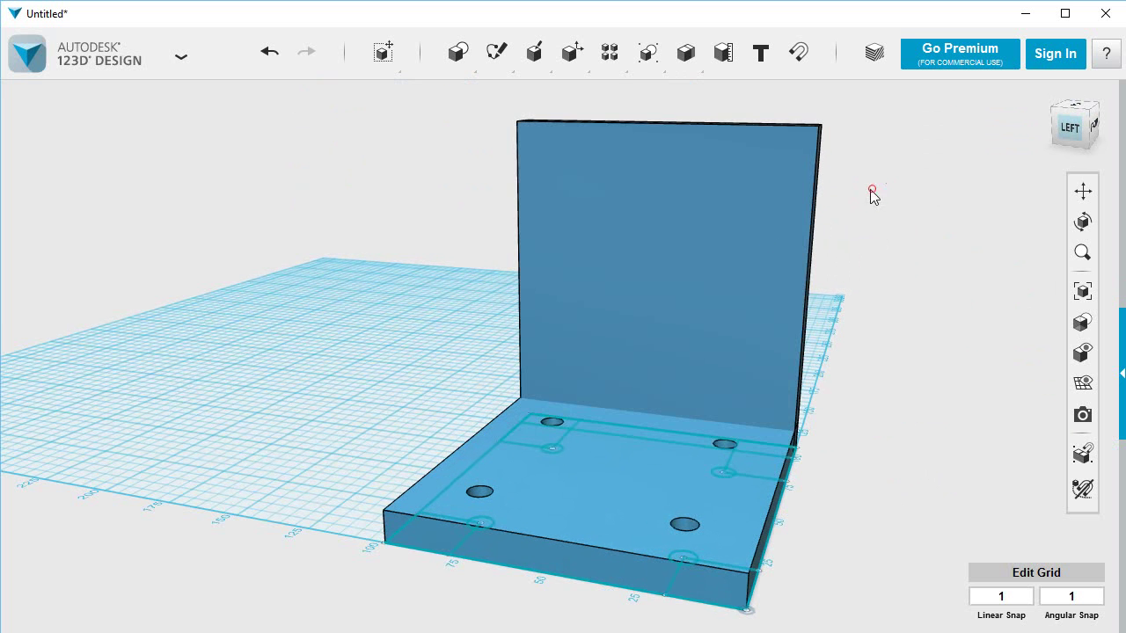
{"action": "left_click", "coordinate": [720, 242]}
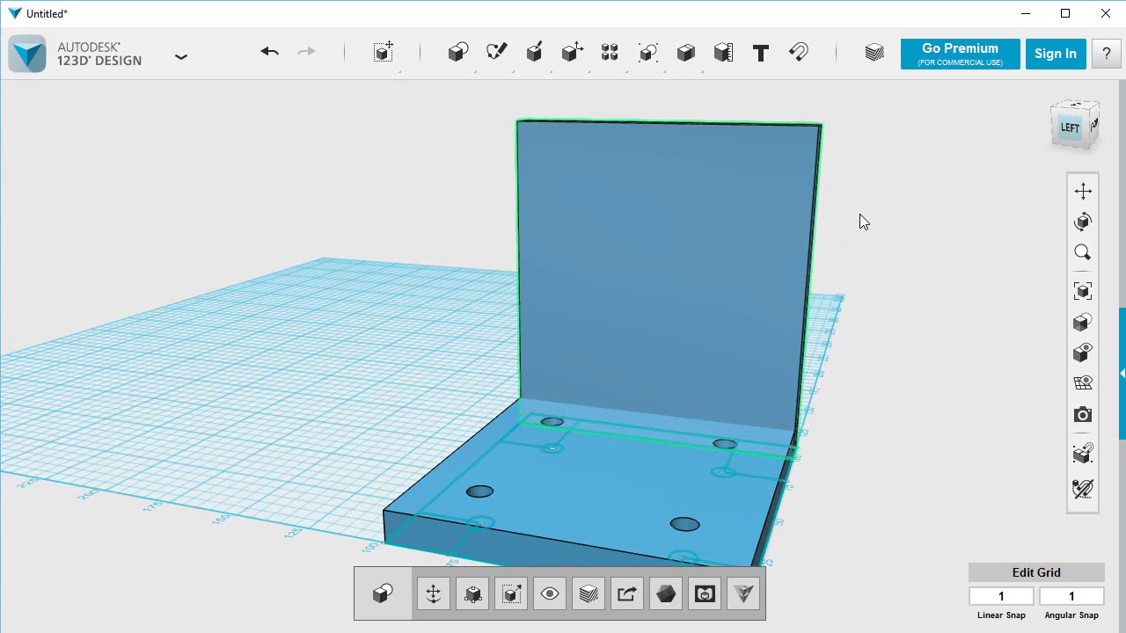
{"action": "left_click", "coordinate": [718, 237]}
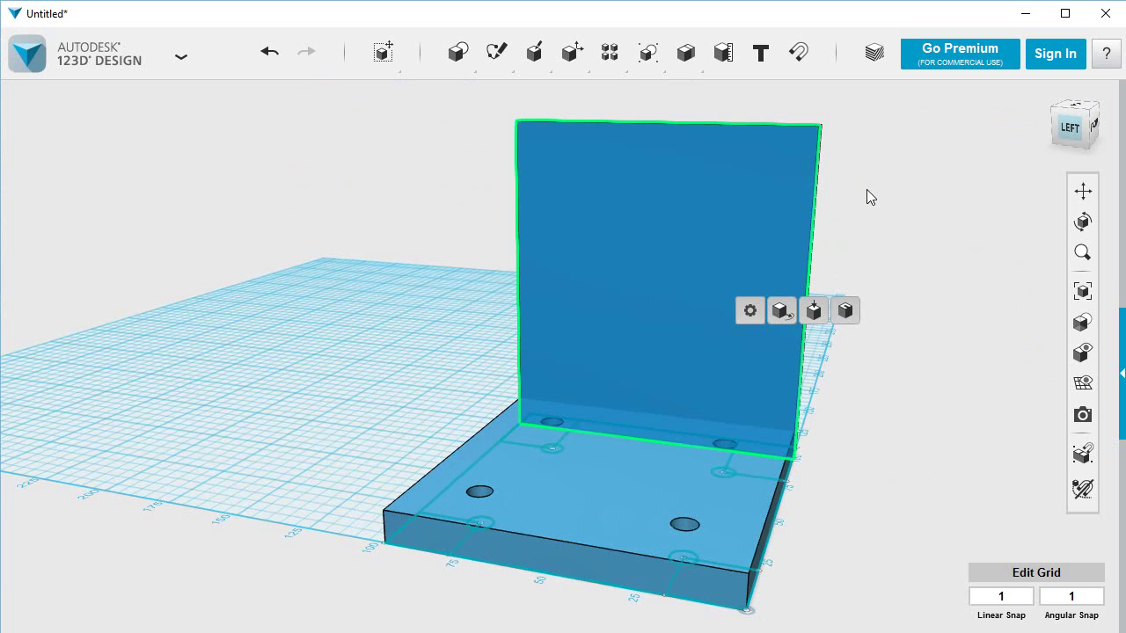
{"action": "mouse_move", "coordinate": [498, 55]}
{"action": "left_click", "coordinate": [498, 94]}
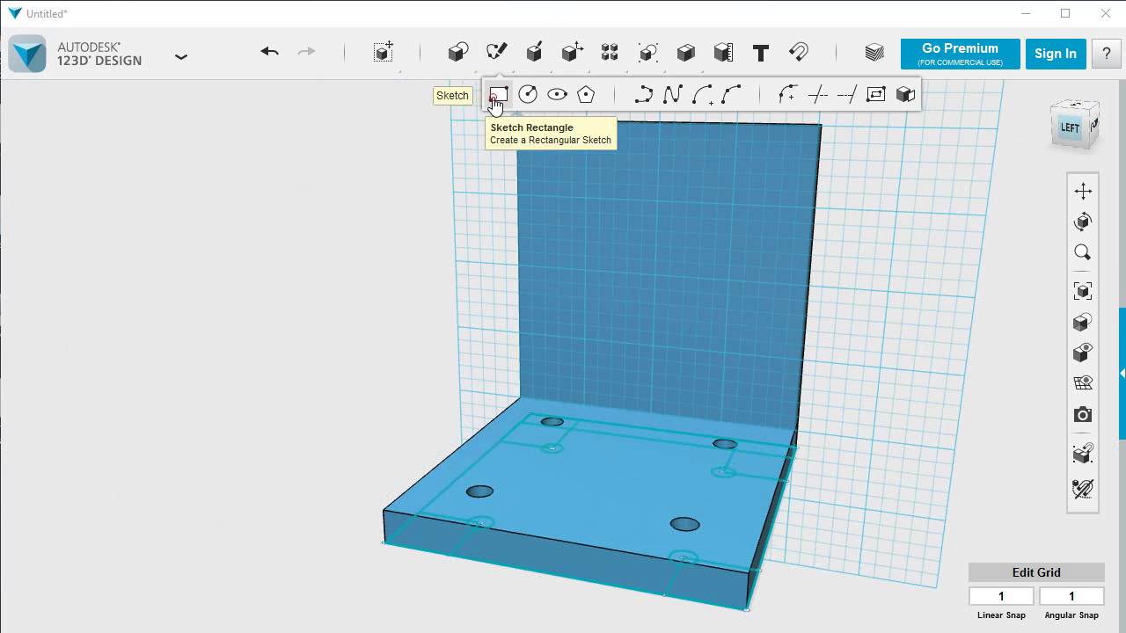
{"action": "left_click", "coordinate": [517, 123]}
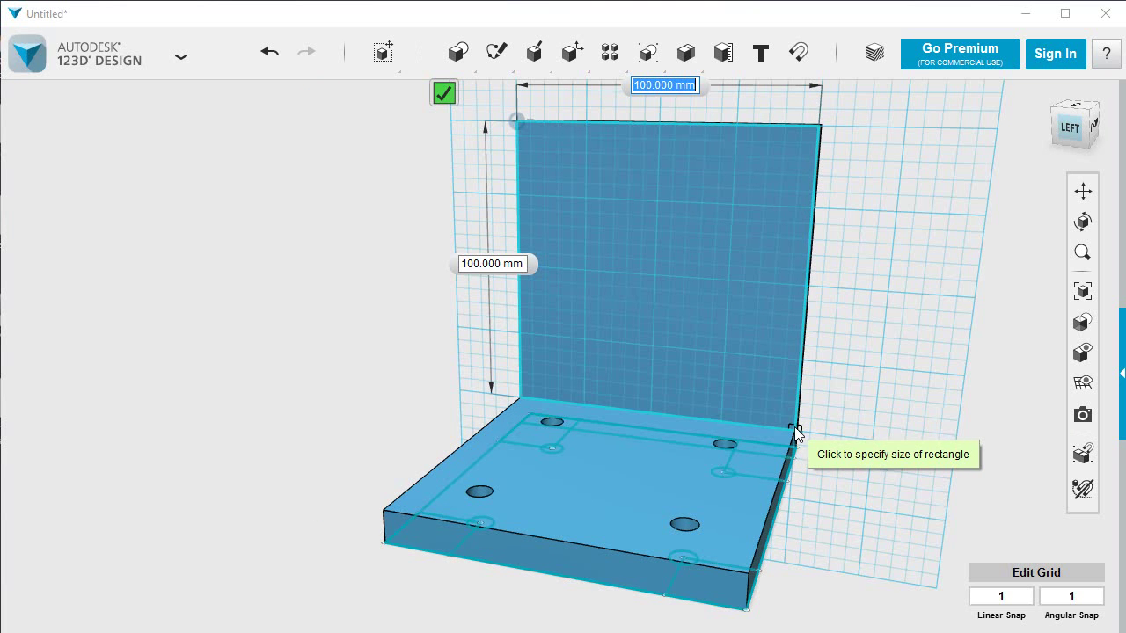
{"action": "key", "text": "Tab"}
{"action": "key", "text": "Tab"}
{"action": "key", "text": "Return"}
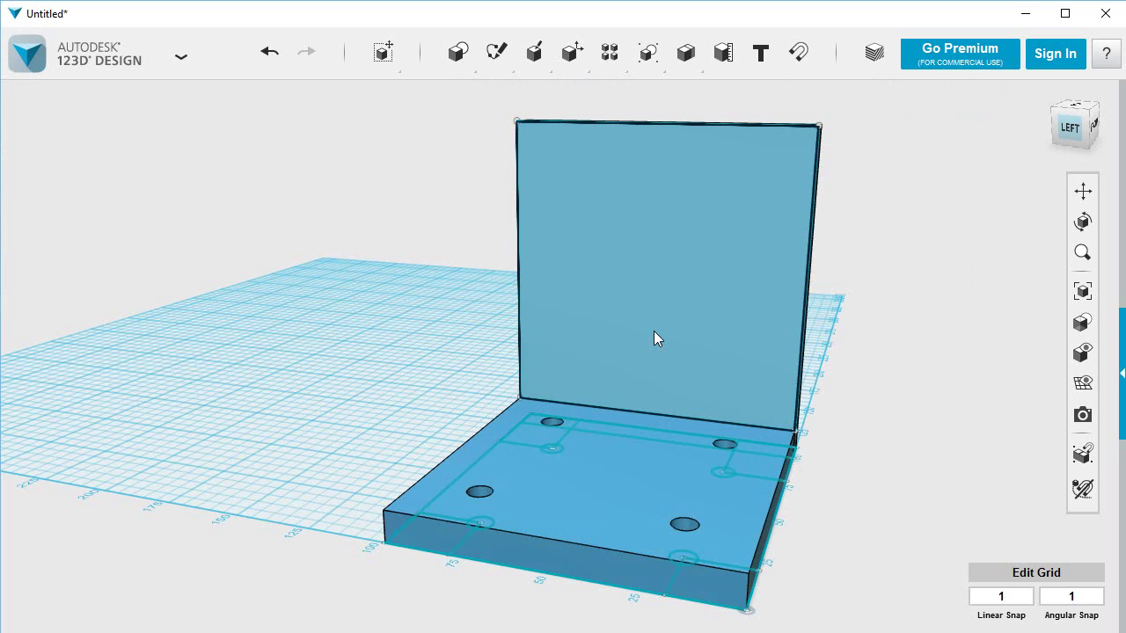
Step: Draw a 20 mm wide, 100 mm tall rectangle from the wall sketch's top-left corner
{"action": "left_click", "coordinate": [534, 166]}
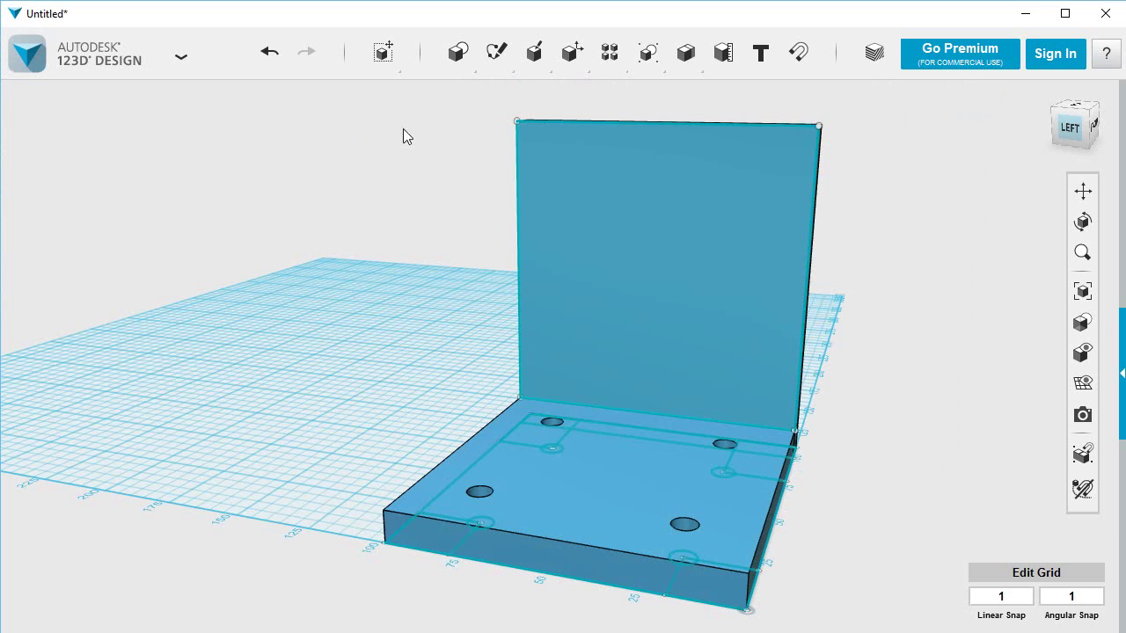
{"action": "mouse_move", "coordinate": [532, 74]}
{"action": "mouse_move", "coordinate": [496, 54]}
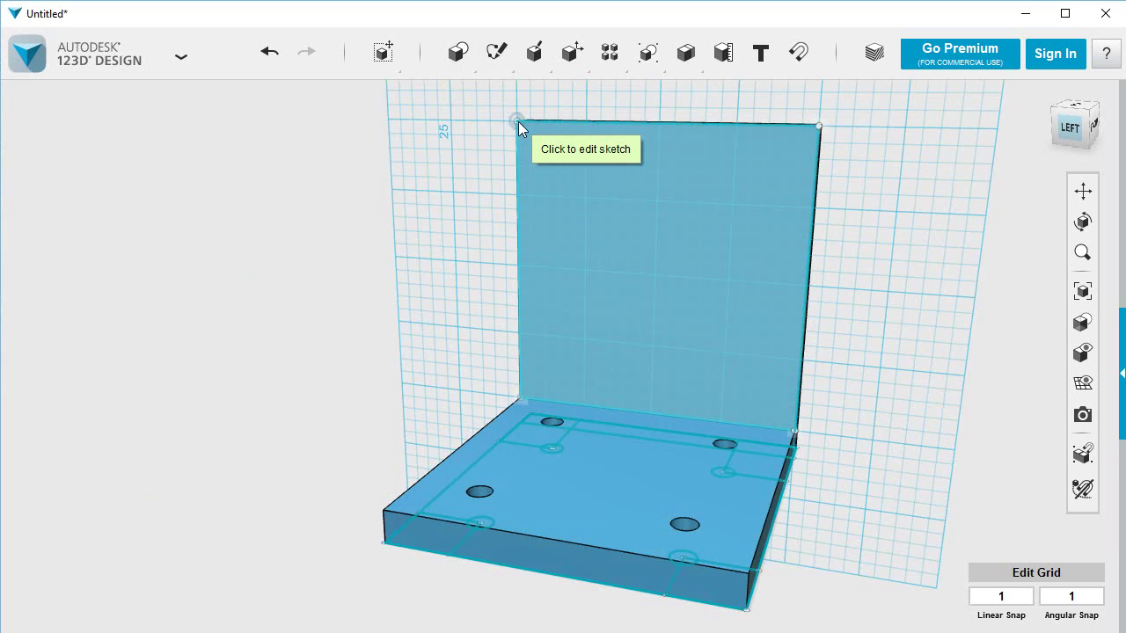
{"action": "left_click", "coordinate": [517, 120]}
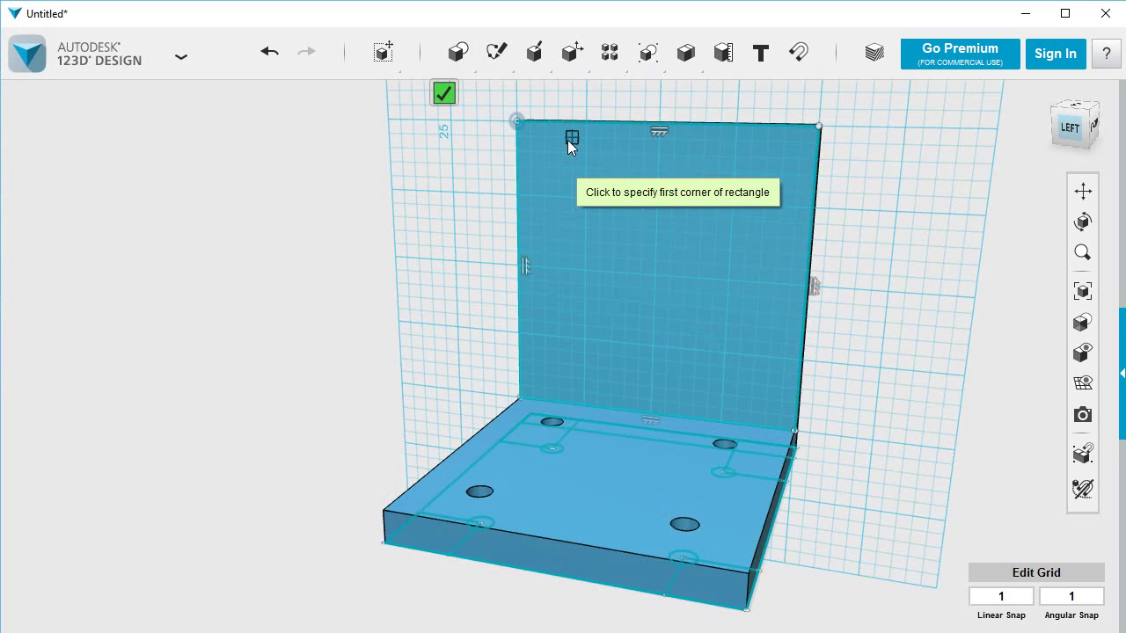
{"action": "key", "text": "Escape"}
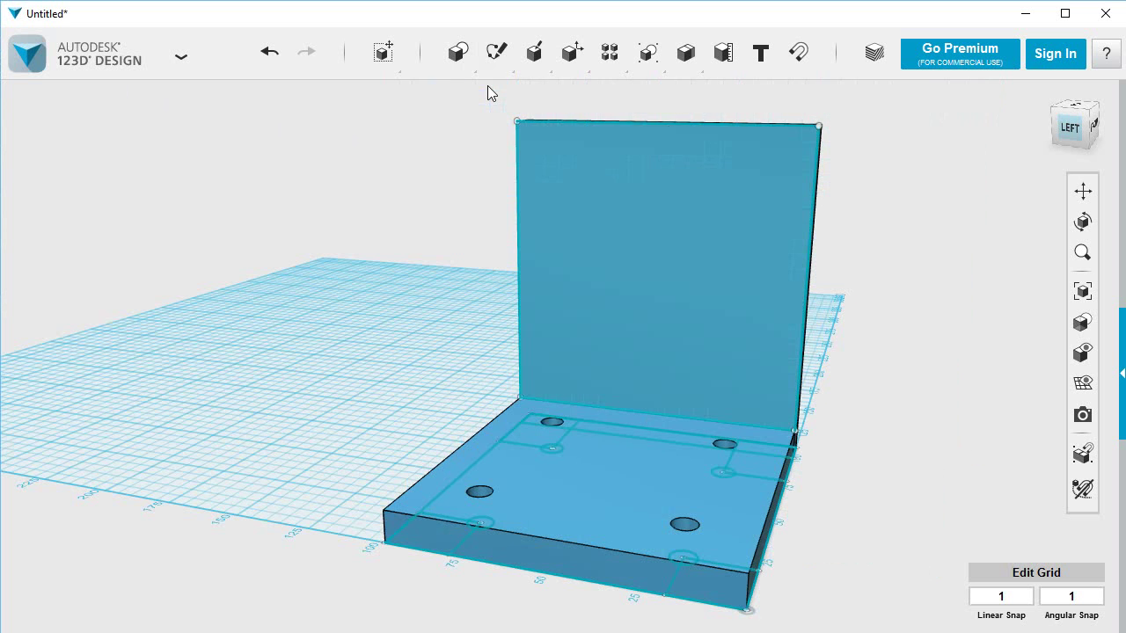
{"action": "mouse_move", "coordinate": [496, 55]}
{"action": "left_click", "coordinate": [497, 95]}
{"action": "left_click", "coordinate": [584, 171]}
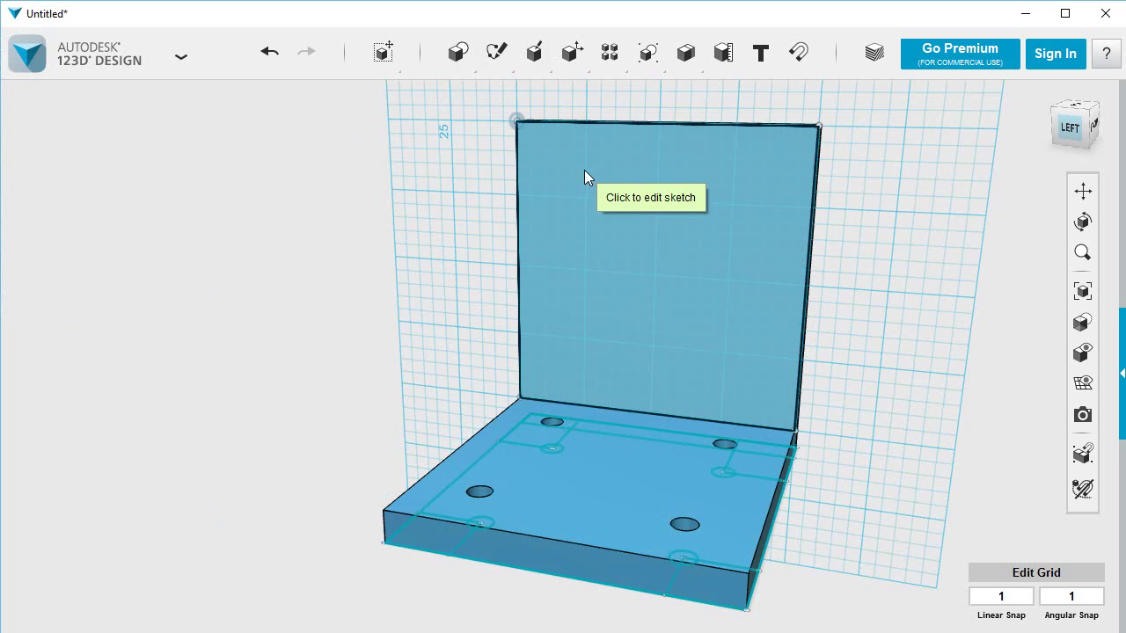
{"action": "left_click", "coordinate": [519, 126]}
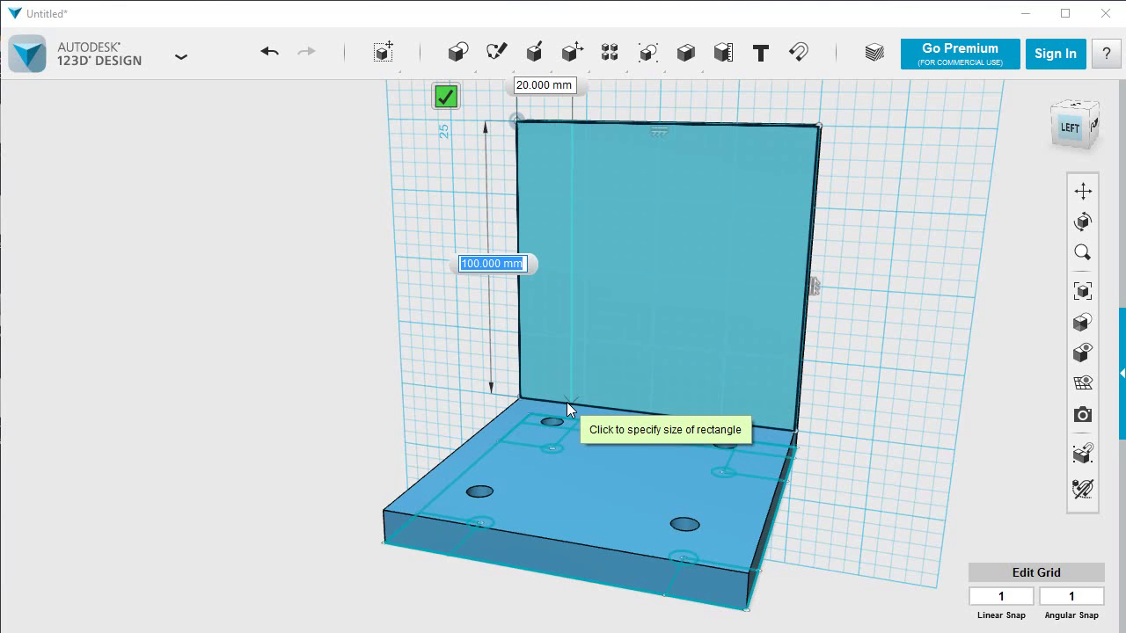
{"action": "key", "text": "Tab"}
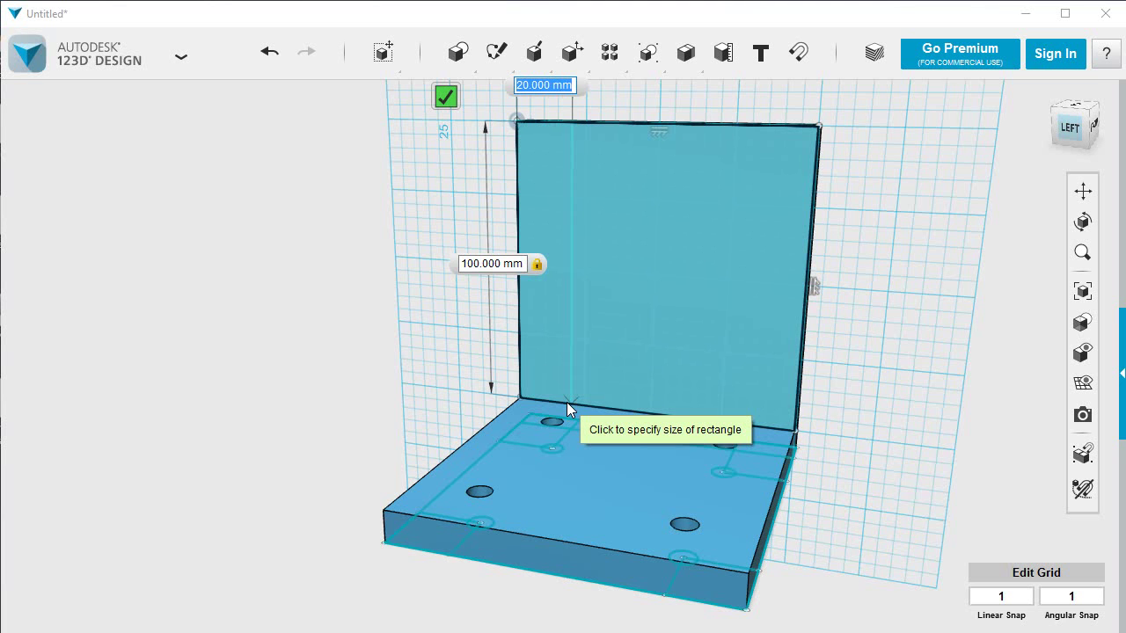
{"action": "key", "text": "Tab"}
{"action": "key", "text": "Return"}
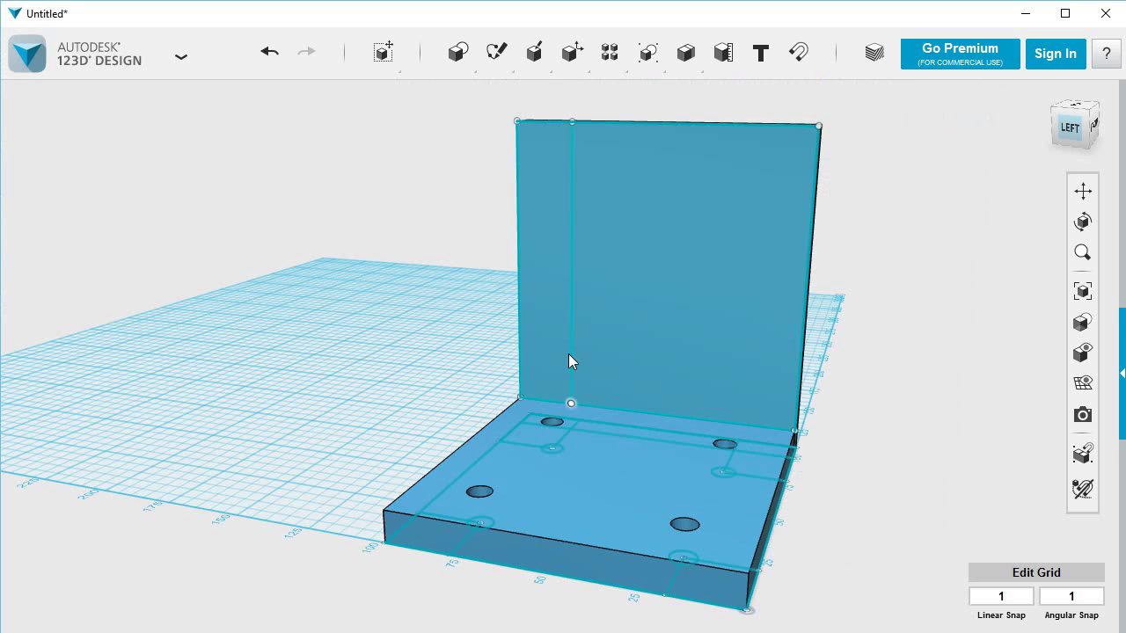
Step: Draw a 100 × 20 mm rectangle across the top of the wall sketch
{"action": "mouse_move", "coordinate": [496, 53]}
{"action": "left_click", "coordinate": [498, 94]}
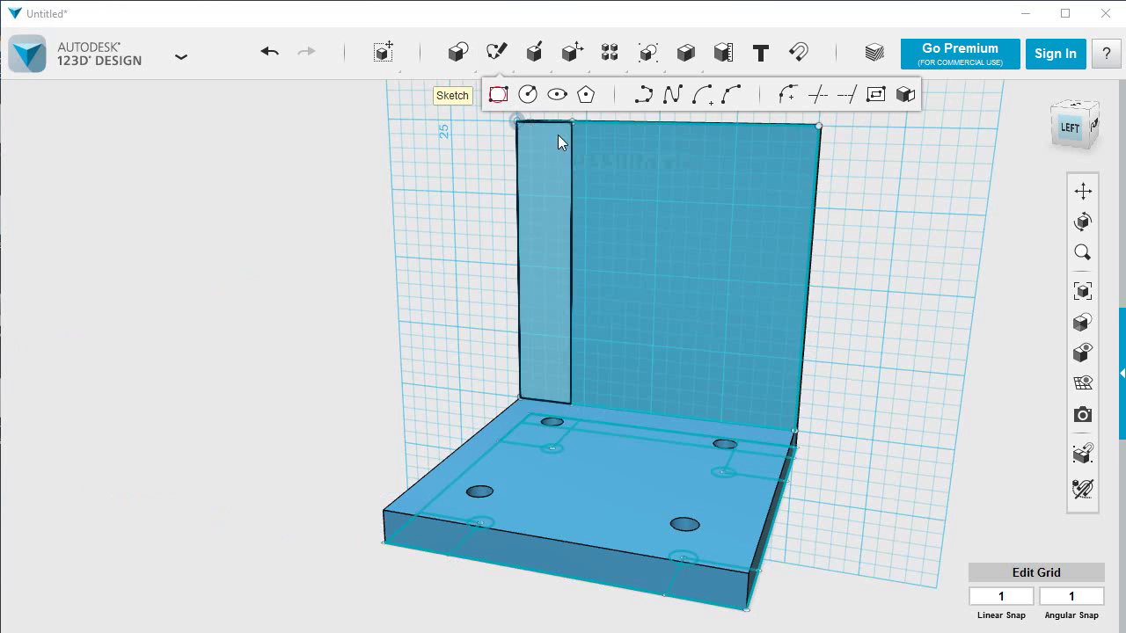
{"action": "left_click", "coordinate": [518, 122]}
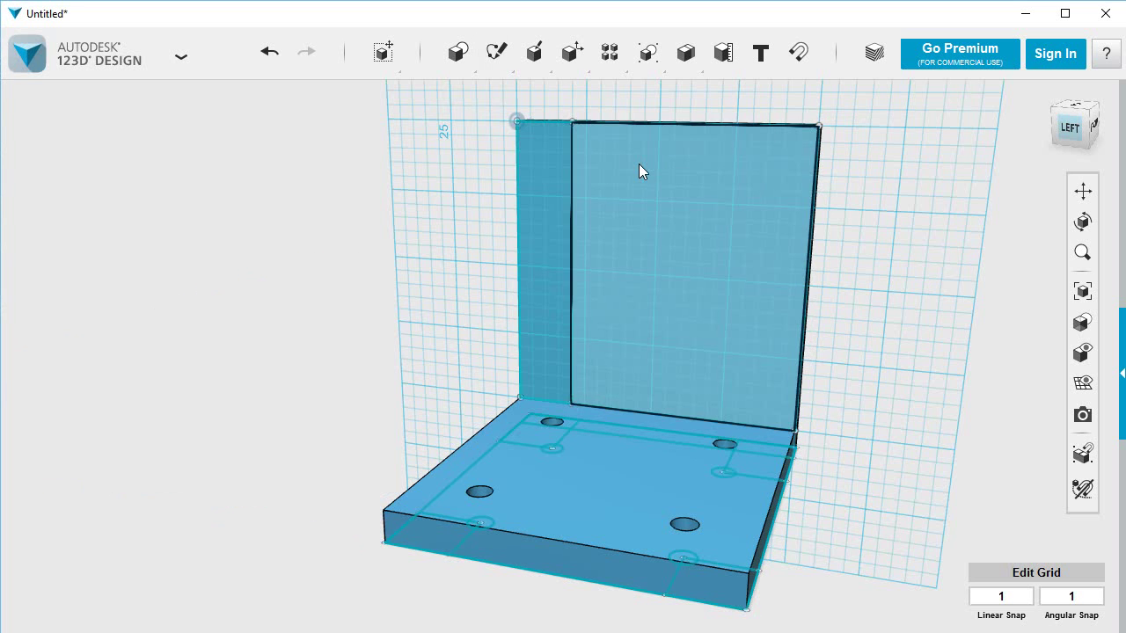
{"action": "left_click", "coordinate": [561, 164]}
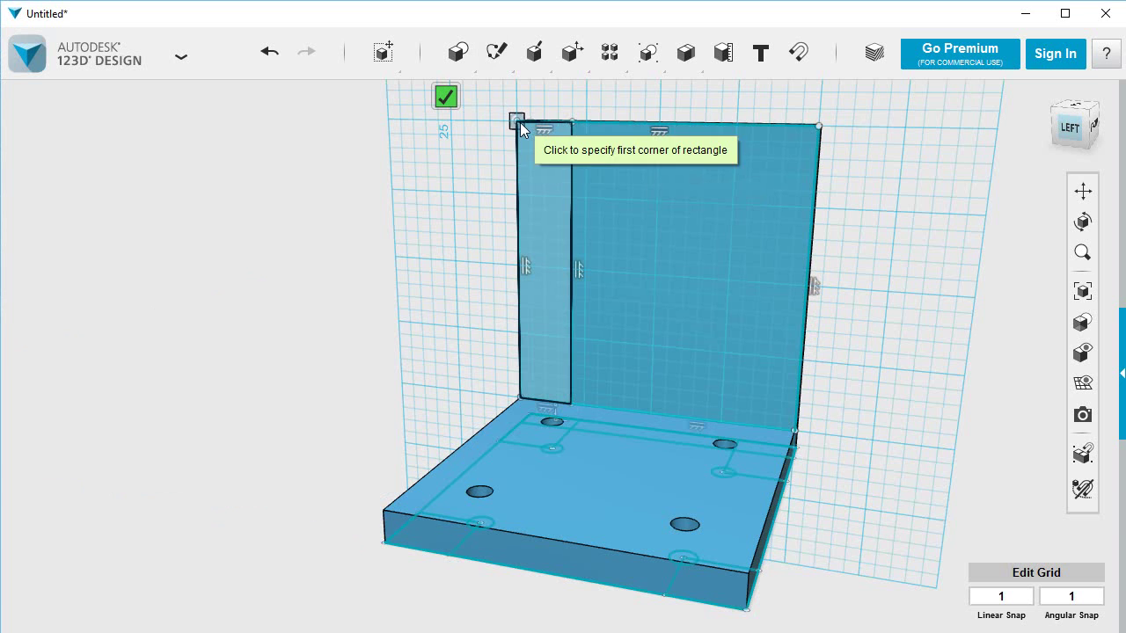
{"action": "left_click", "coordinate": [520, 122]}
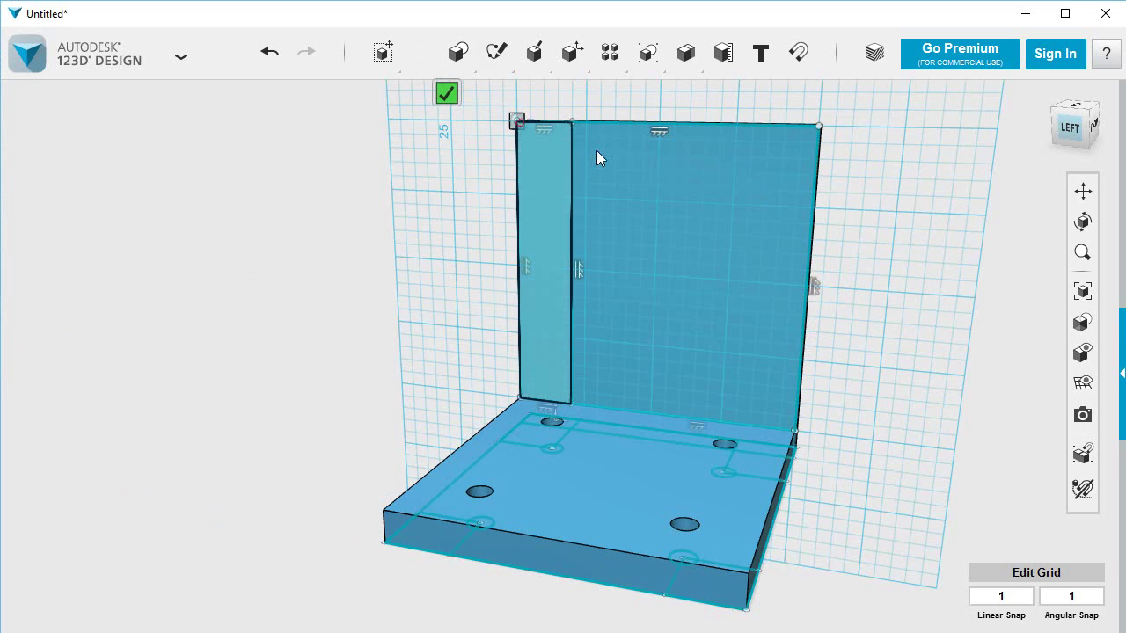
{"action": "left_click", "coordinate": [813, 191]}
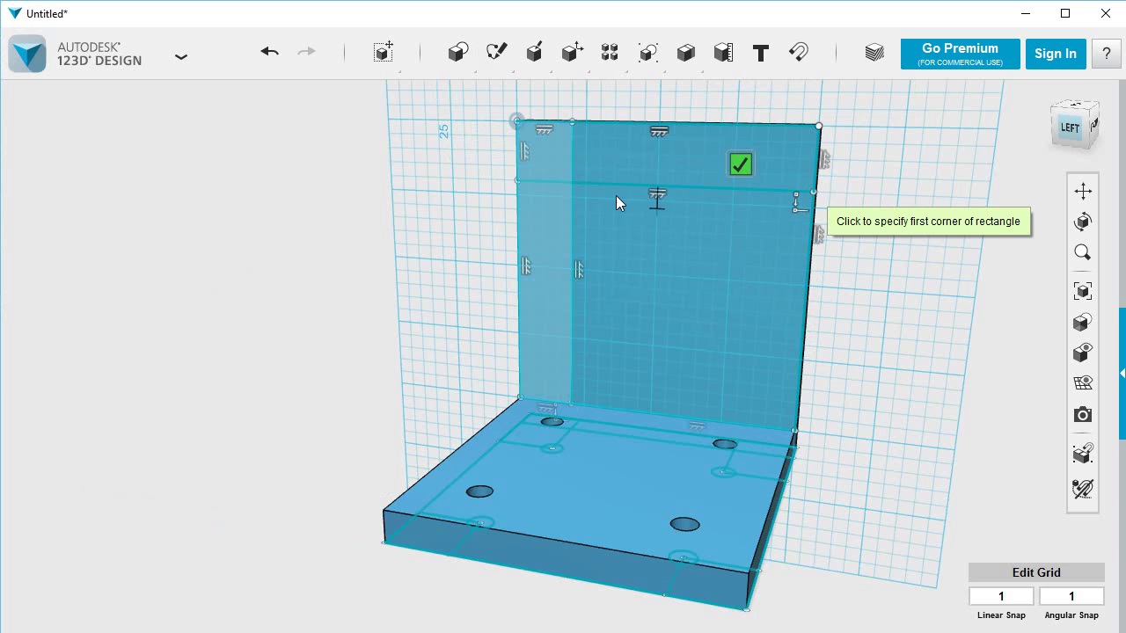
Step: Draw a 20 × 80 mm rectangle from the lower-right corner up the right side
{"action": "mouse_move", "coordinate": [498, 69]}
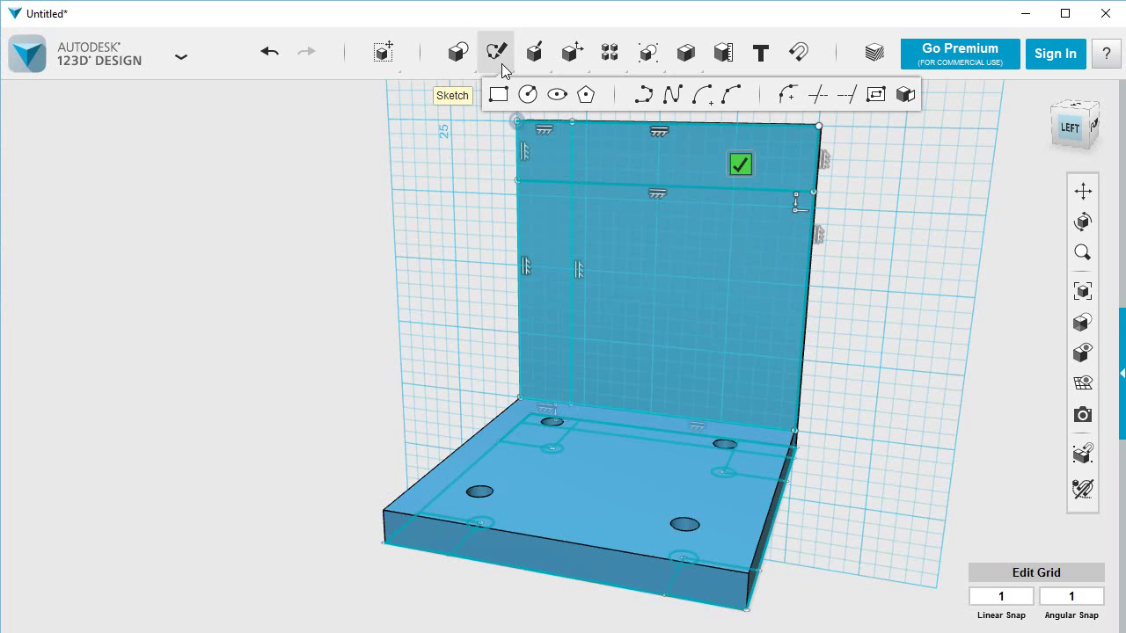
{"action": "left_click", "coordinate": [499, 96]}
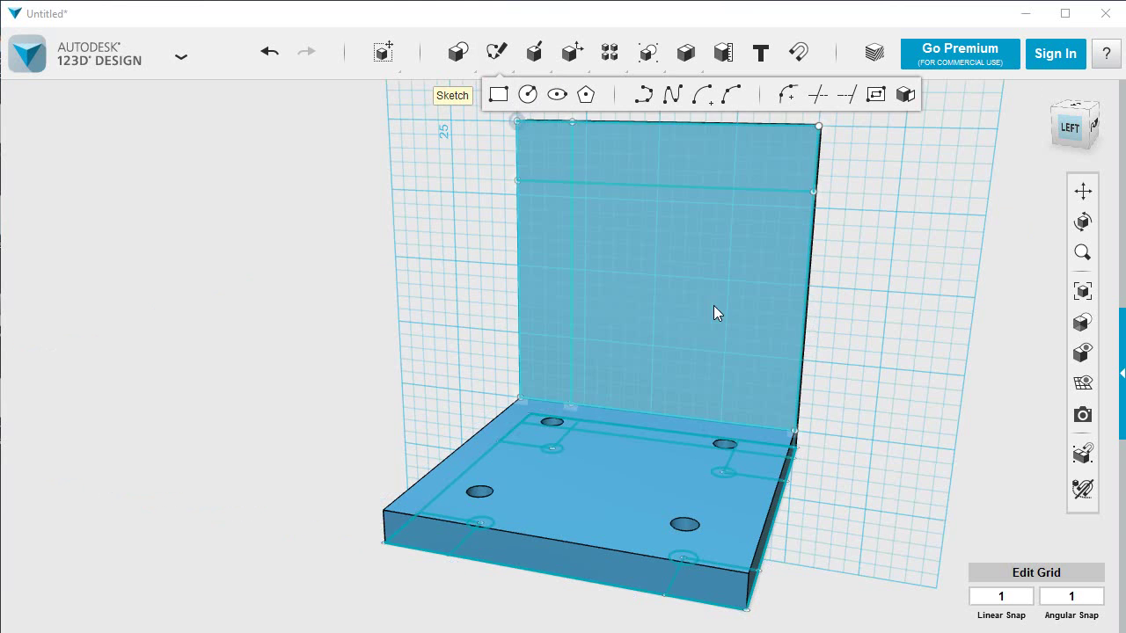
{"action": "left_click", "coordinate": [727, 307]}
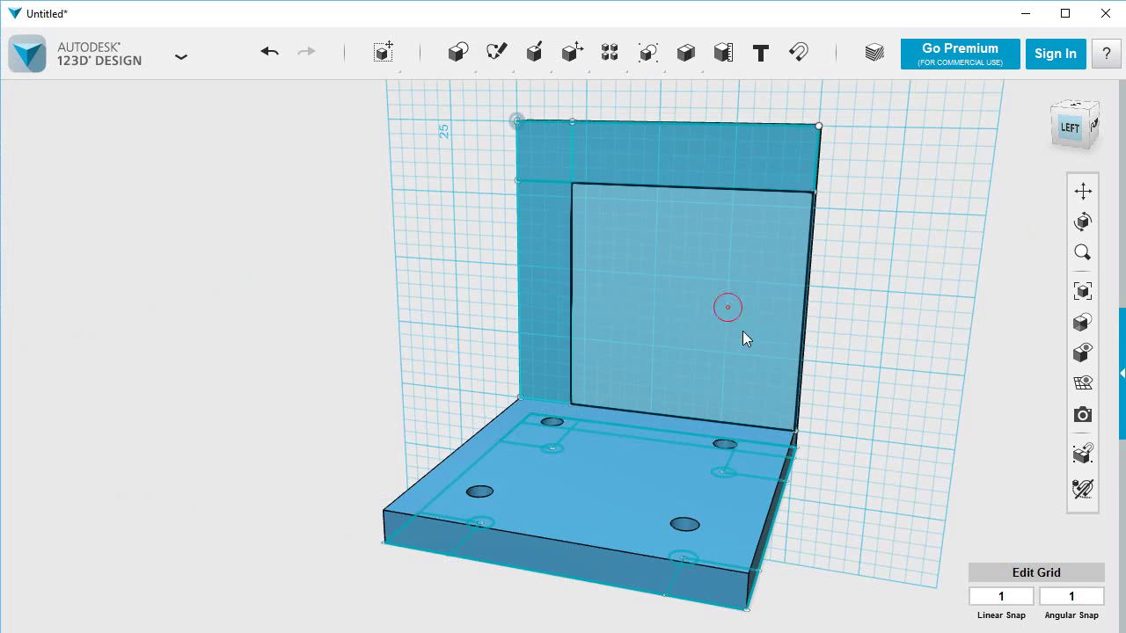
{"action": "left_click", "coordinate": [791, 429]}
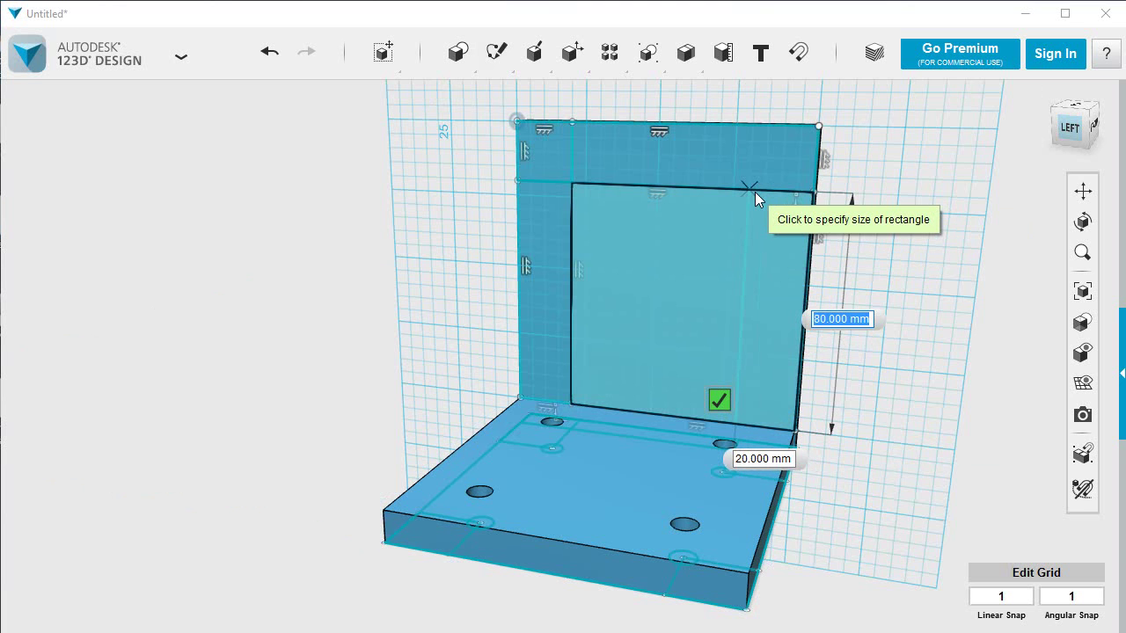
{"action": "left_click", "coordinate": [754, 129]}
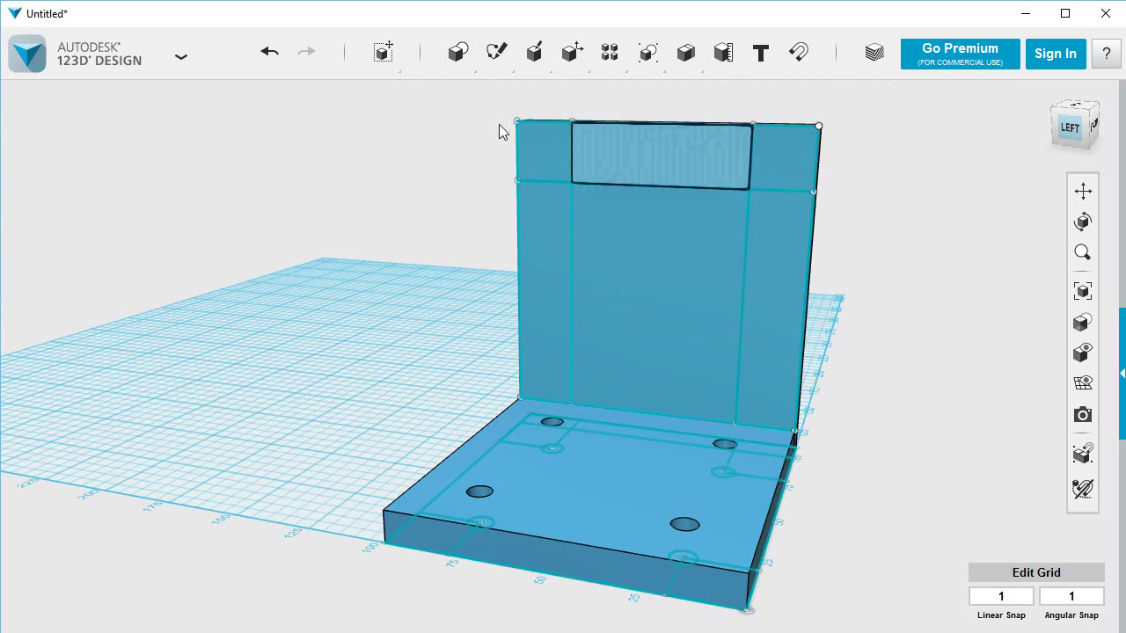
Step: Start a rectangle at the wall panel's lower-left corner, then cancel it
{"action": "mouse_move", "coordinate": [457, 51]}
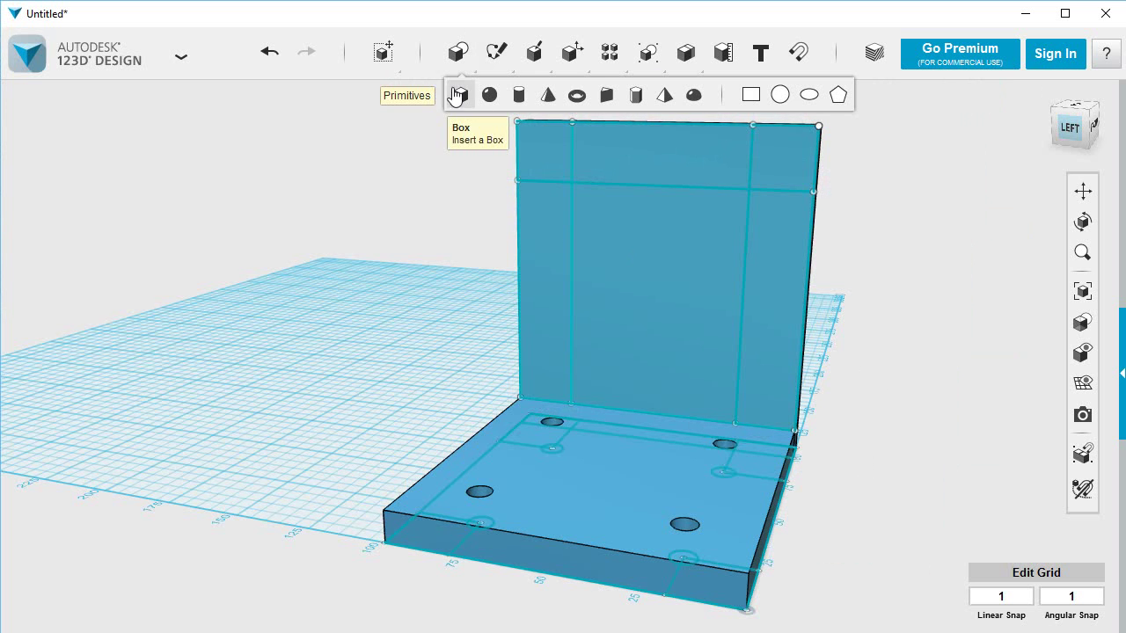
{"action": "mouse_move", "coordinate": [498, 51]}
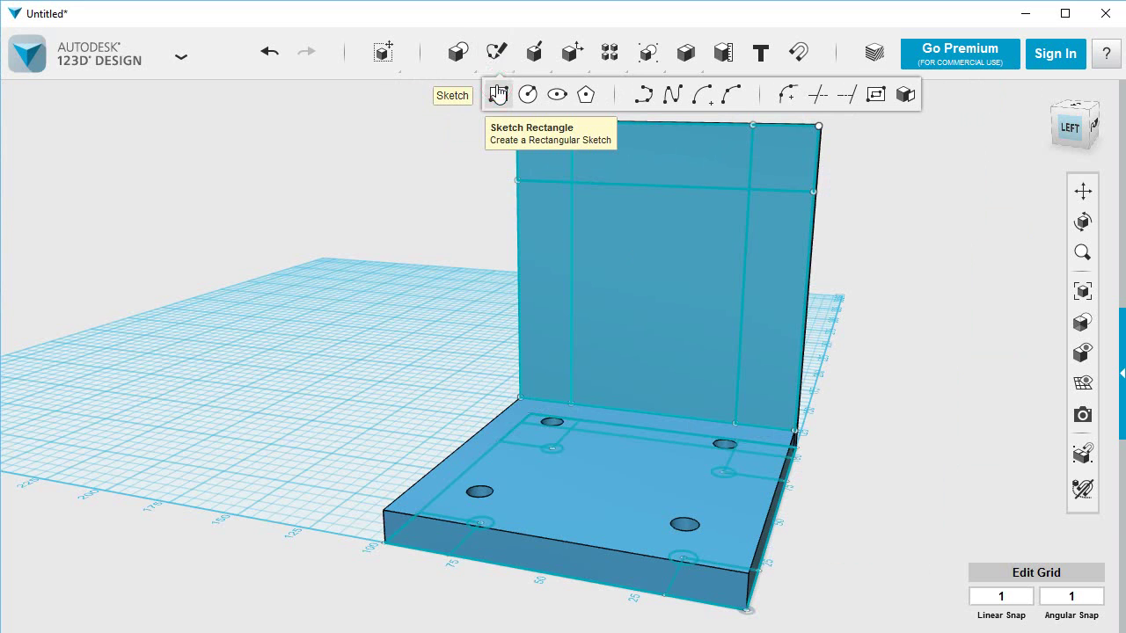
{"action": "left_click", "coordinate": [497, 95]}
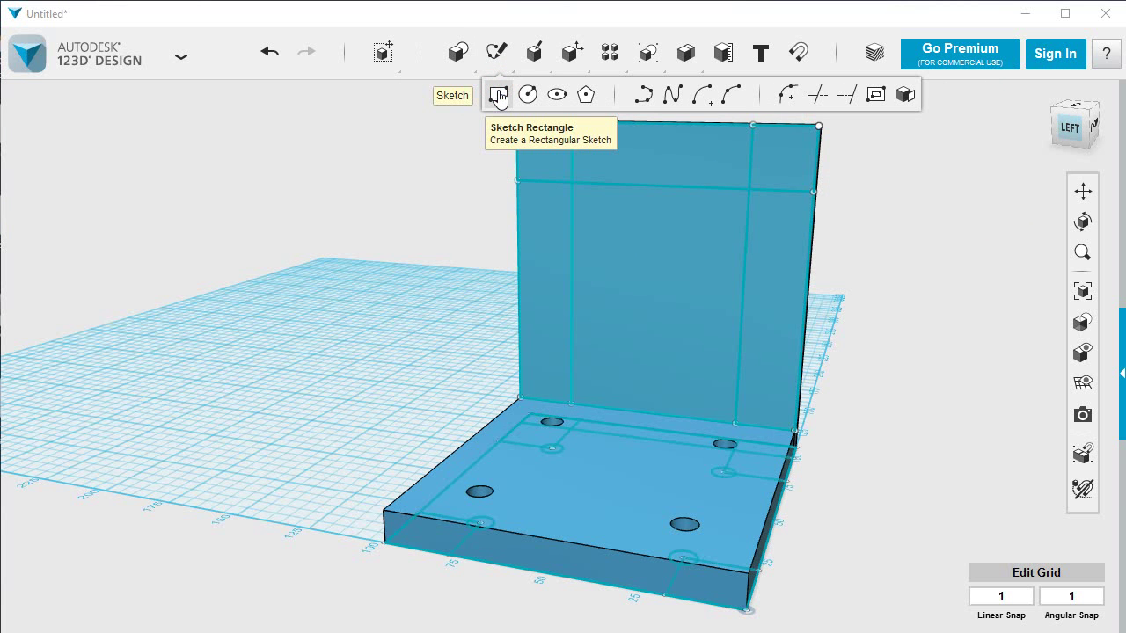
{"action": "left_click", "coordinate": [521, 393]}
{"action": "left_click", "coordinate": [521, 401]}
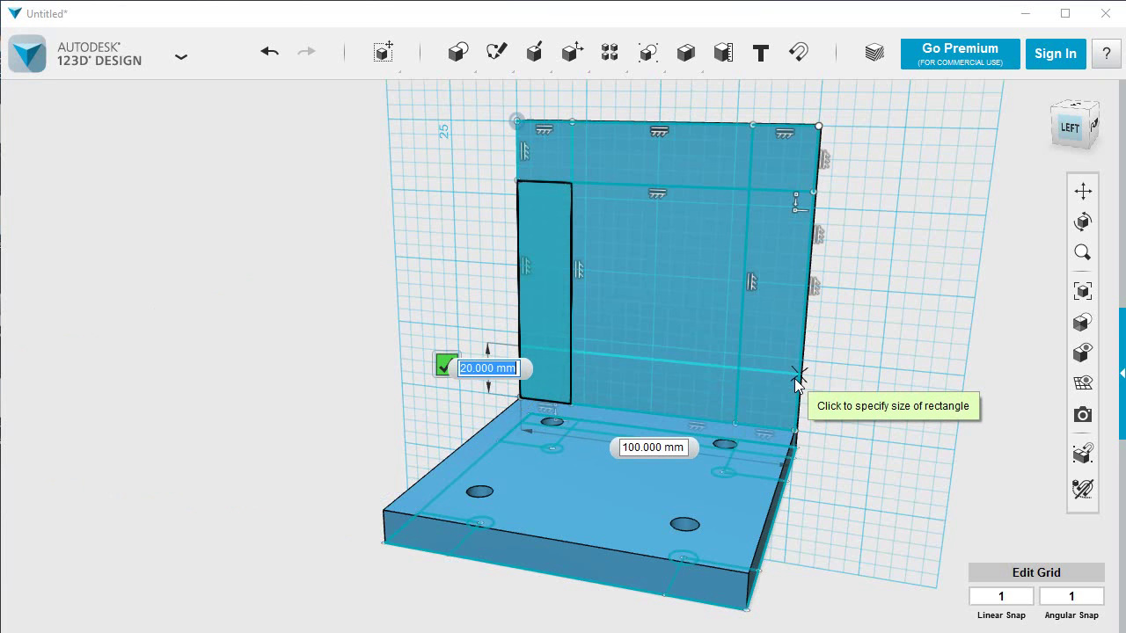
{"action": "key", "text": "Tab"}
{"action": "key", "text": "Tab"}
{"action": "key", "text": "Escape"}
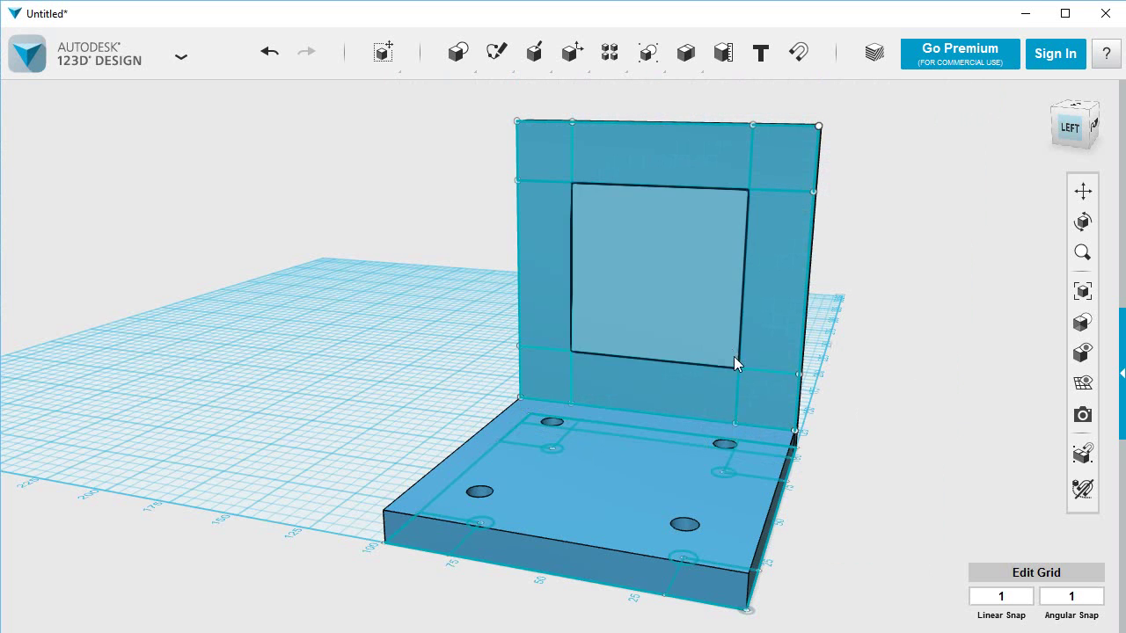
{"action": "mouse_move", "coordinate": [1095, 335]}
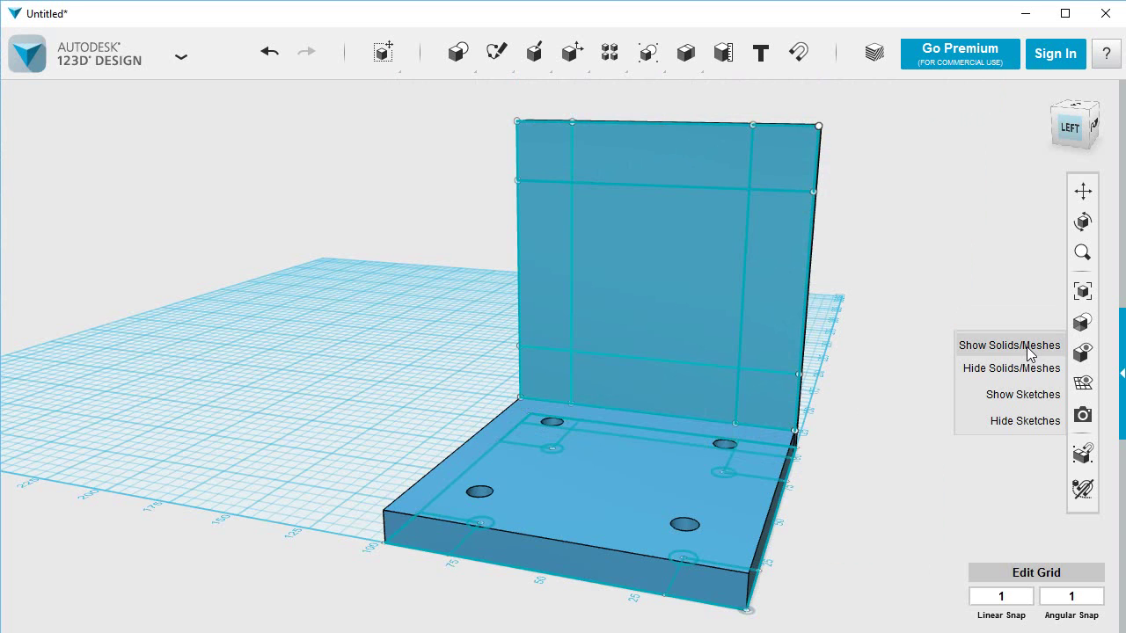
Step: Hide the solid bodies and sketch a 7 × 7 mm square at the inner top-left corner
{"action": "left_click", "coordinate": [1026, 367]}
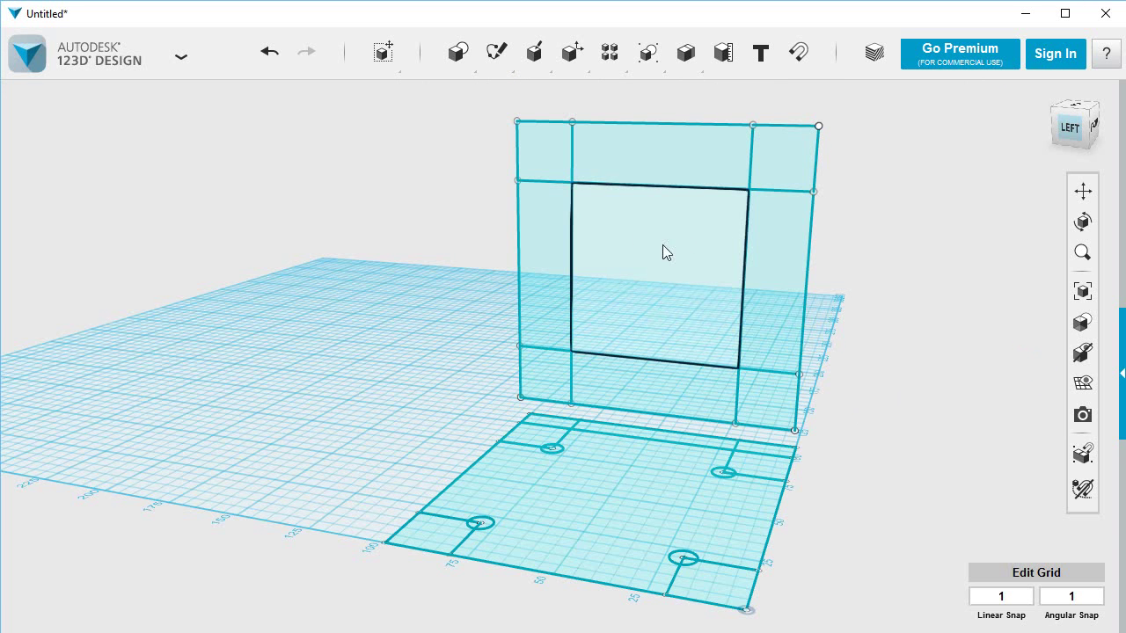
{"action": "mouse_move", "coordinate": [519, 63]}
{"action": "left_click", "coordinate": [498, 94]}
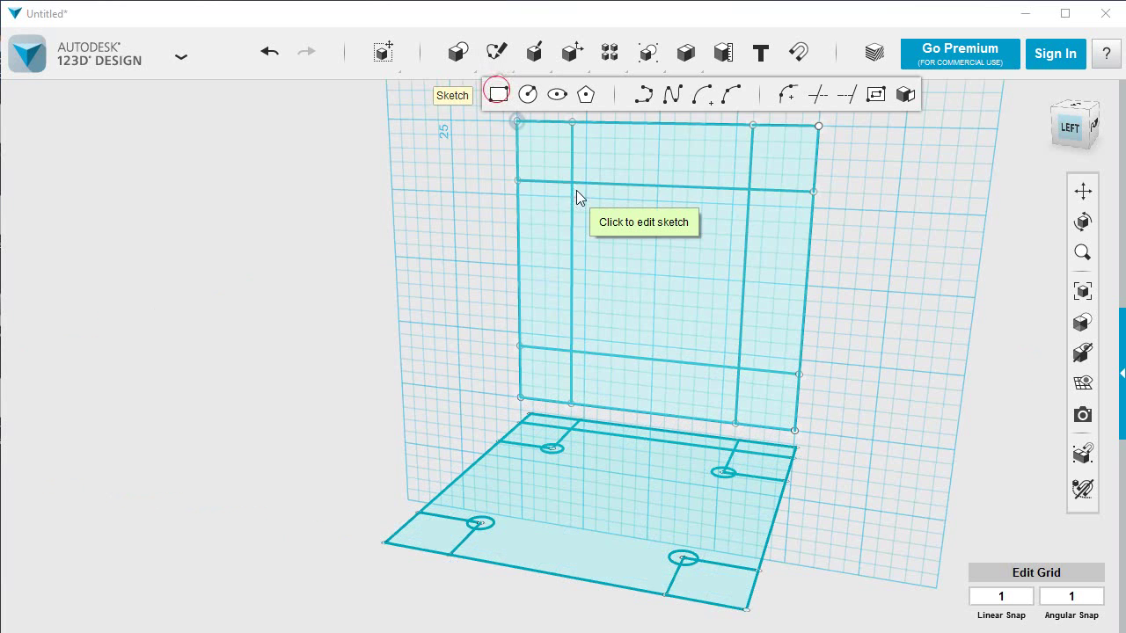
{"action": "left_click", "coordinate": [602, 208]}
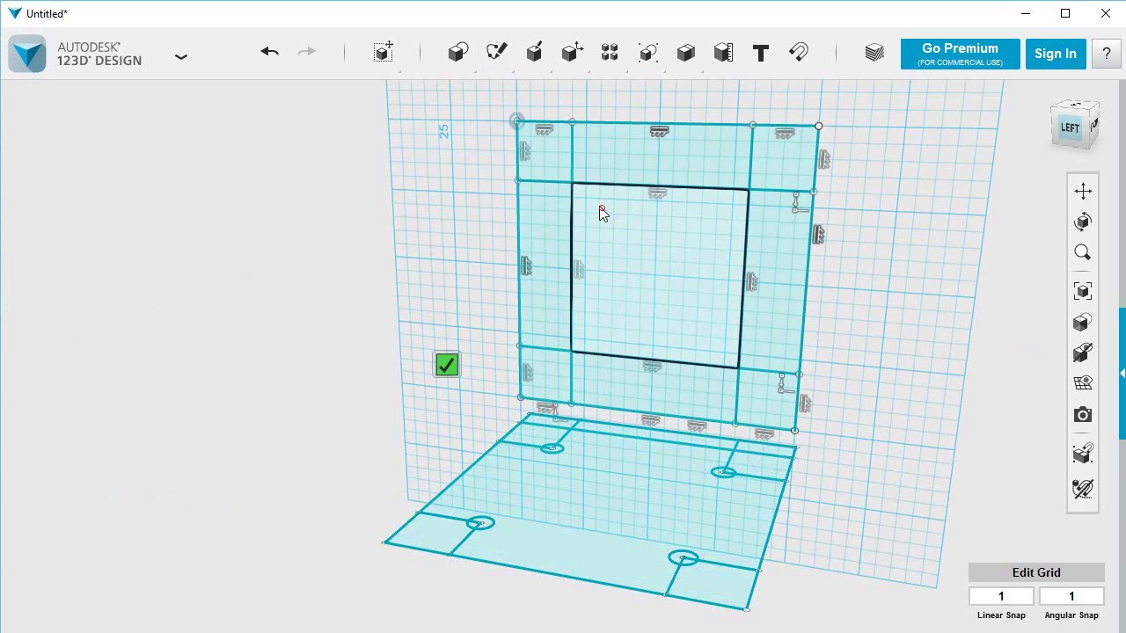
{"action": "left_click", "coordinate": [573, 187]}
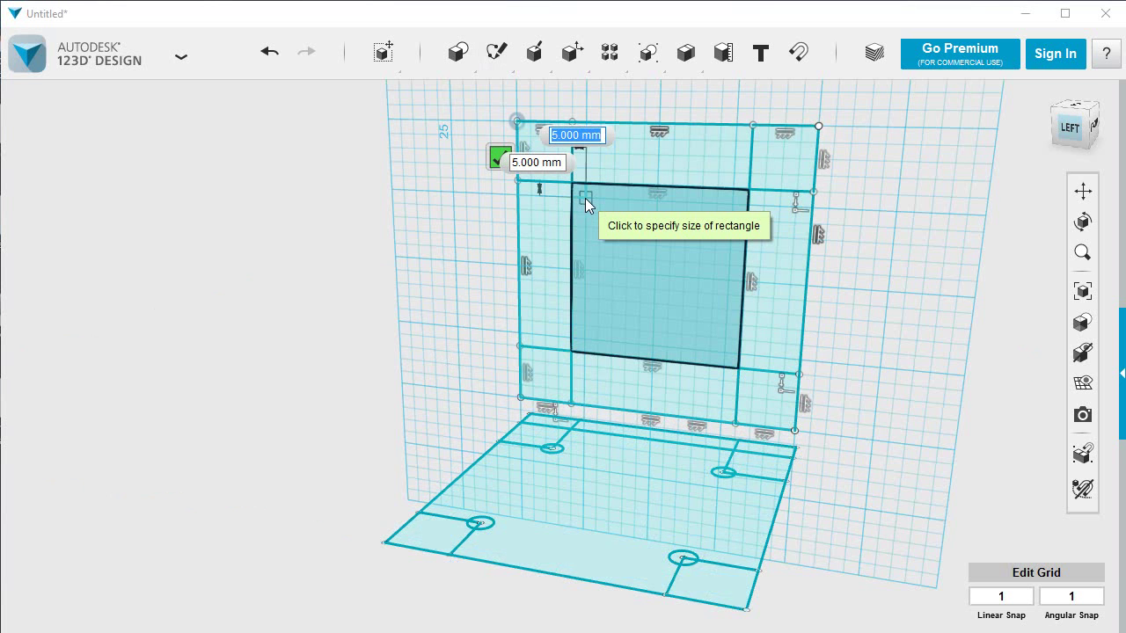
{"action": "type", "text": "7"}
{"action": "key", "text": "Tab"}
{"action": "type", "text": "7"}
{"action": "key", "text": "Tab"}
{"action": "key", "text": "Return"}
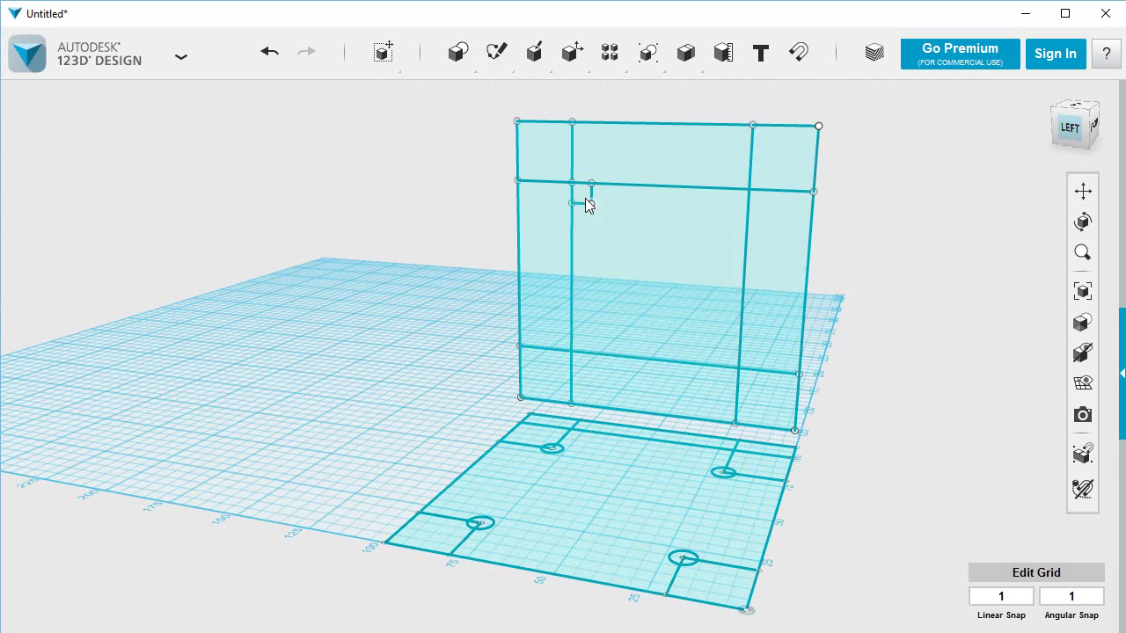
Step: Sketch a 7 × 7 mm square at the inner top-right corner
{"action": "mouse_move", "coordinate": [498, 54]}
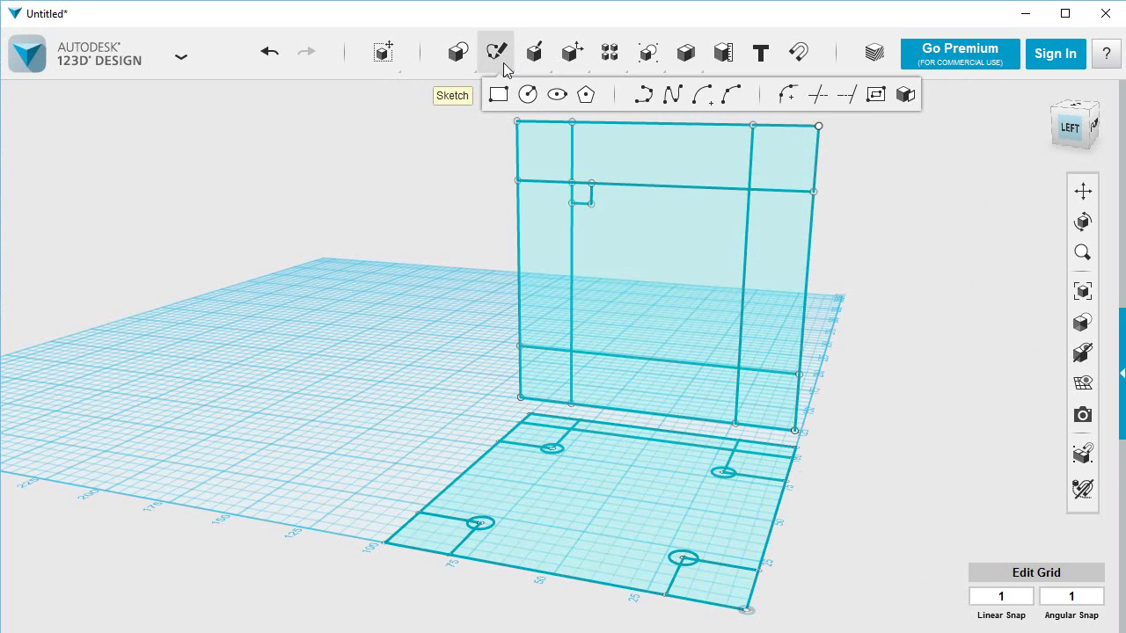
{"action": "left_click", "coordinate": [500, 94]}
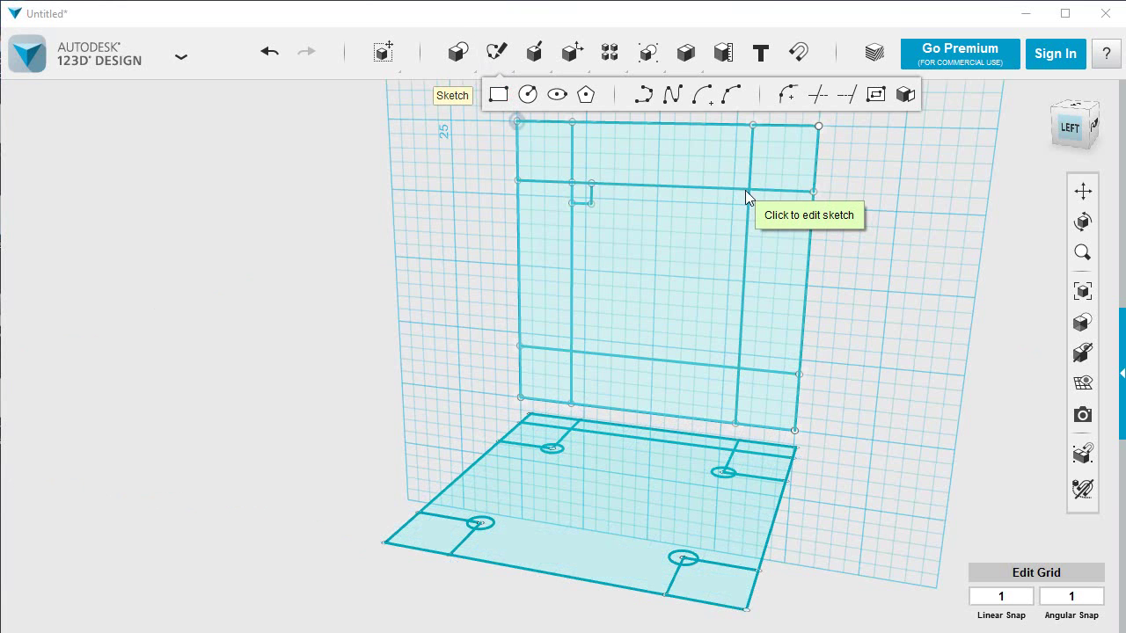
{"action": "left_click", "coordinate": [737, 199]}
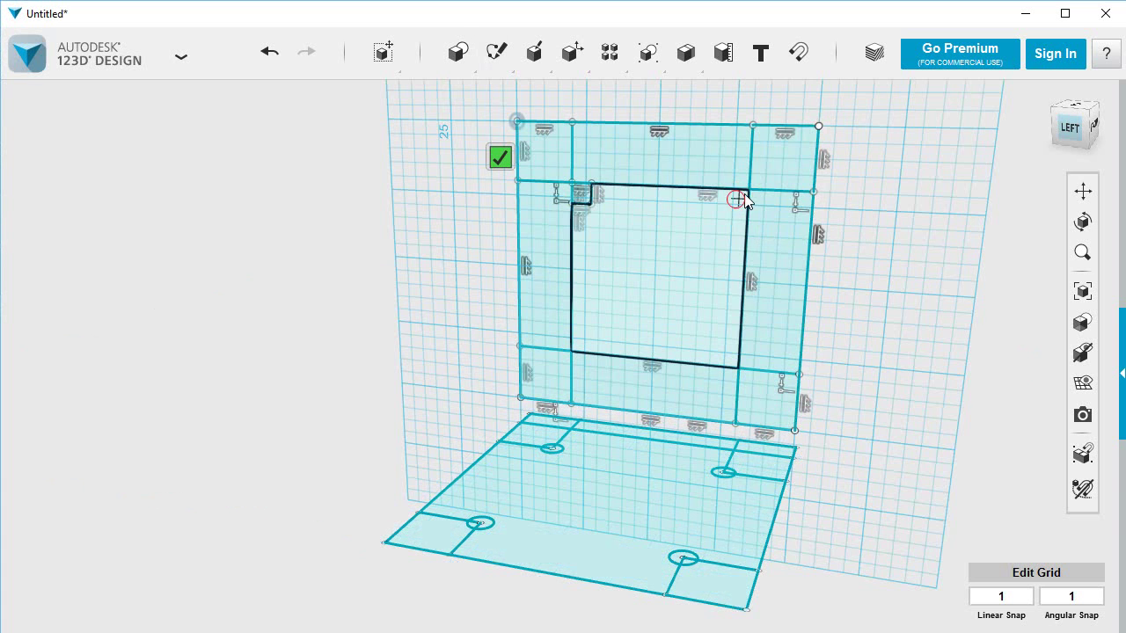
{"action": "left_click", "coordinate": [737, 196]}
{"action": "key", "text": "Tab"}
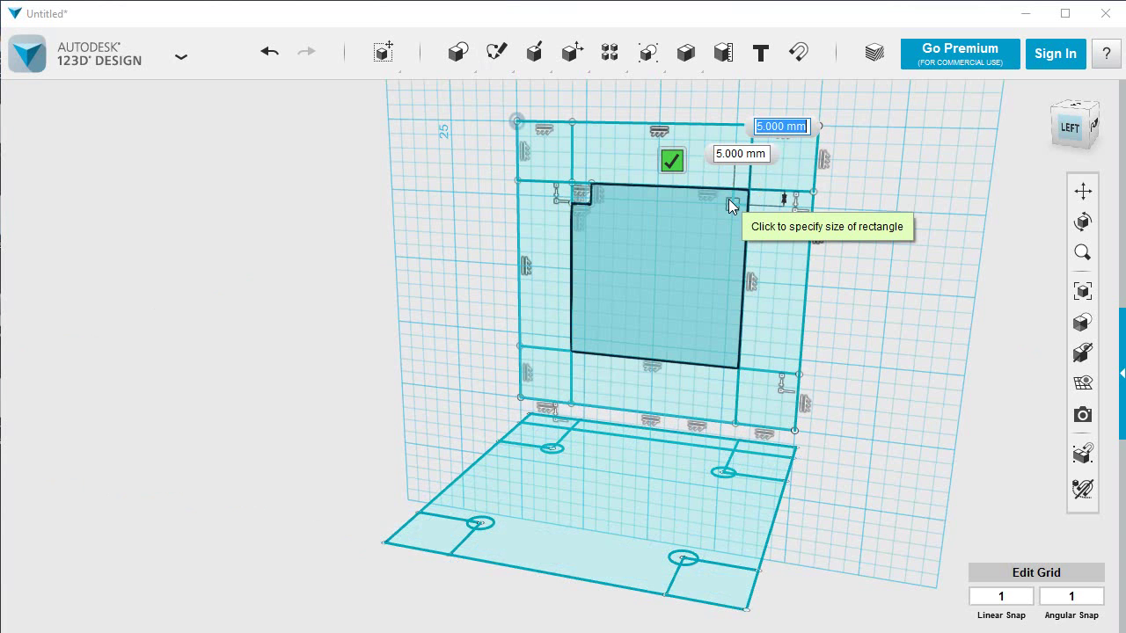
{"action": "type", "text": "10"}
{"action": "key", "text": "Tab"}
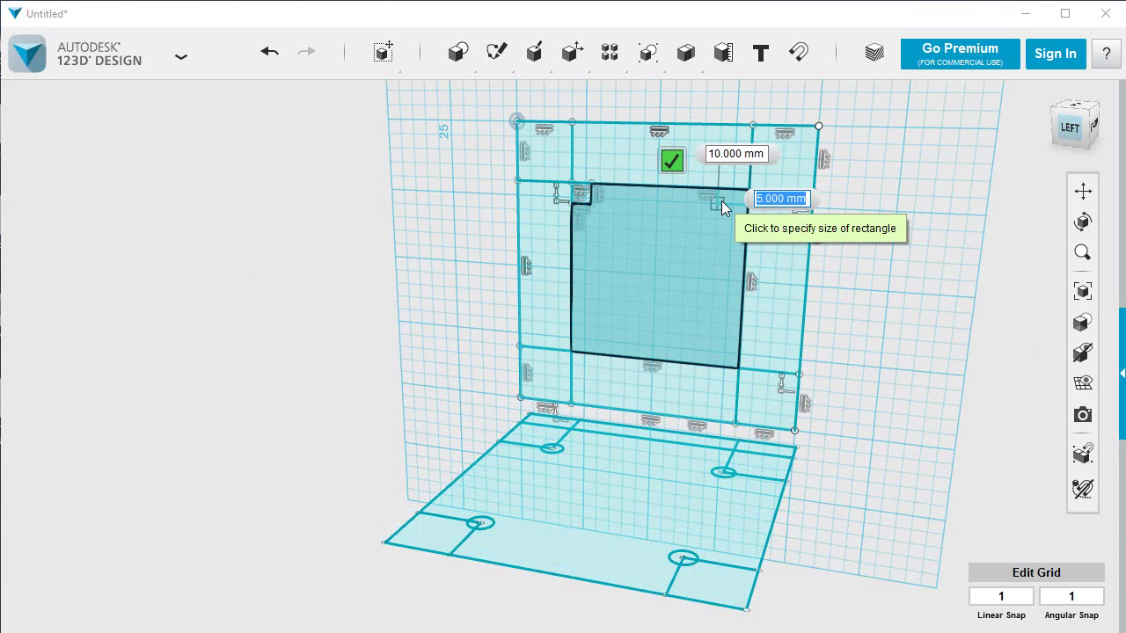
{"action": "type", "text": "7"}
{"action": "key", "text": "Tab"}
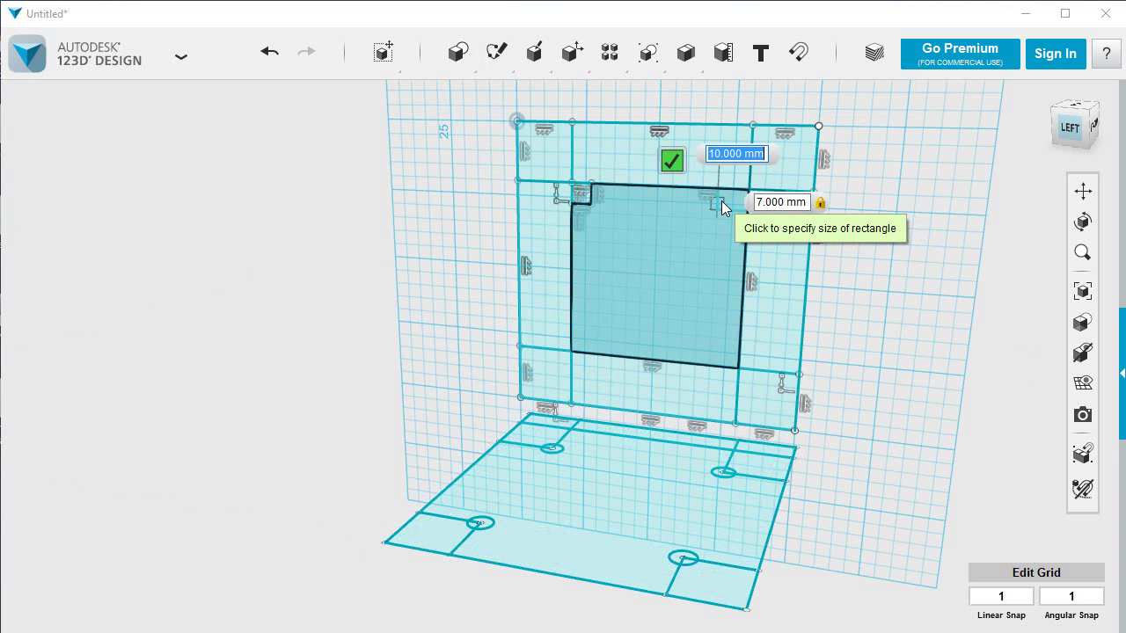
{"action": "type", "text": "7"}
{"action": "key", "text": "Tab"}
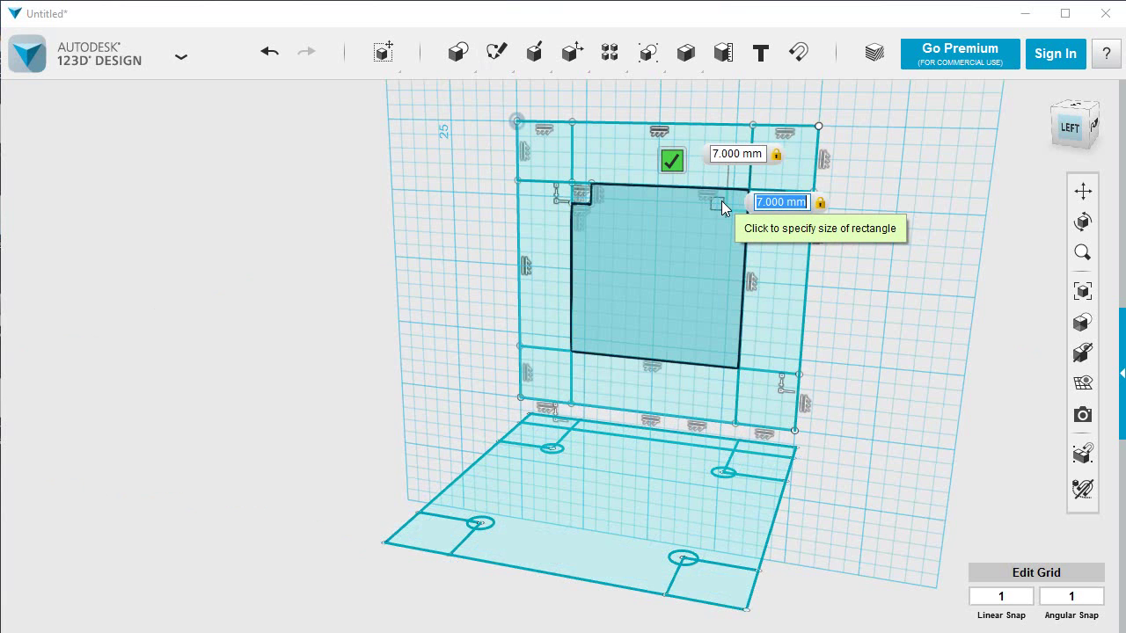
{"action": "key", "text": "Return"}
Step: Sketch a 7 × 7 mm square at the inner bottom-left corner
{"action": "mouse_move", "coordinate": [453, 57]}
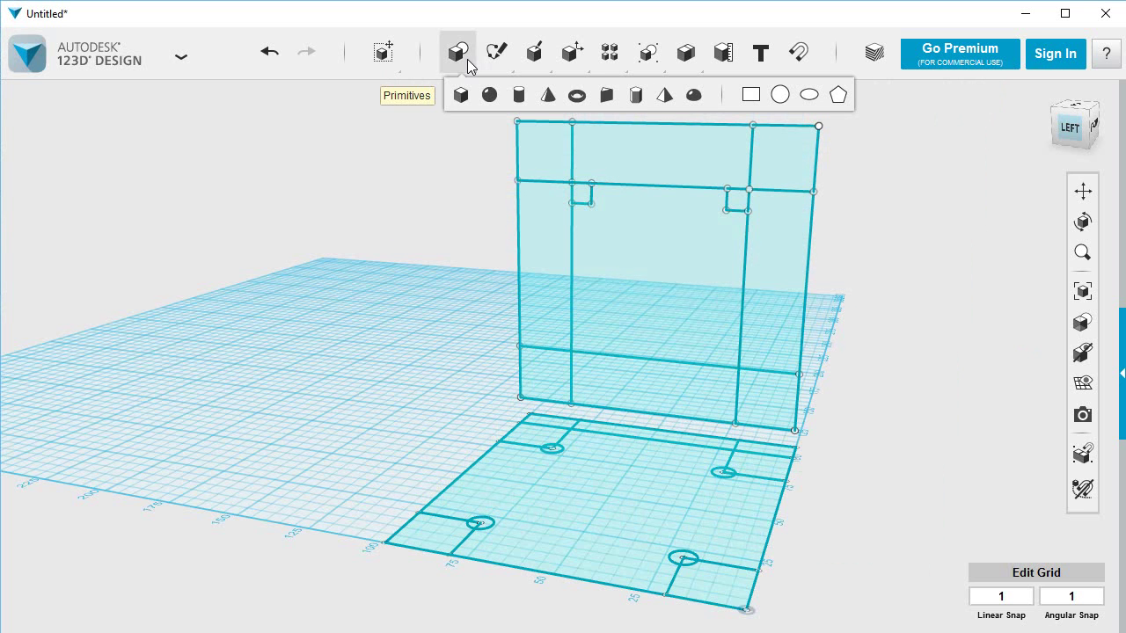
{"action": "mouse_move", "coordinate": [496, 52]}
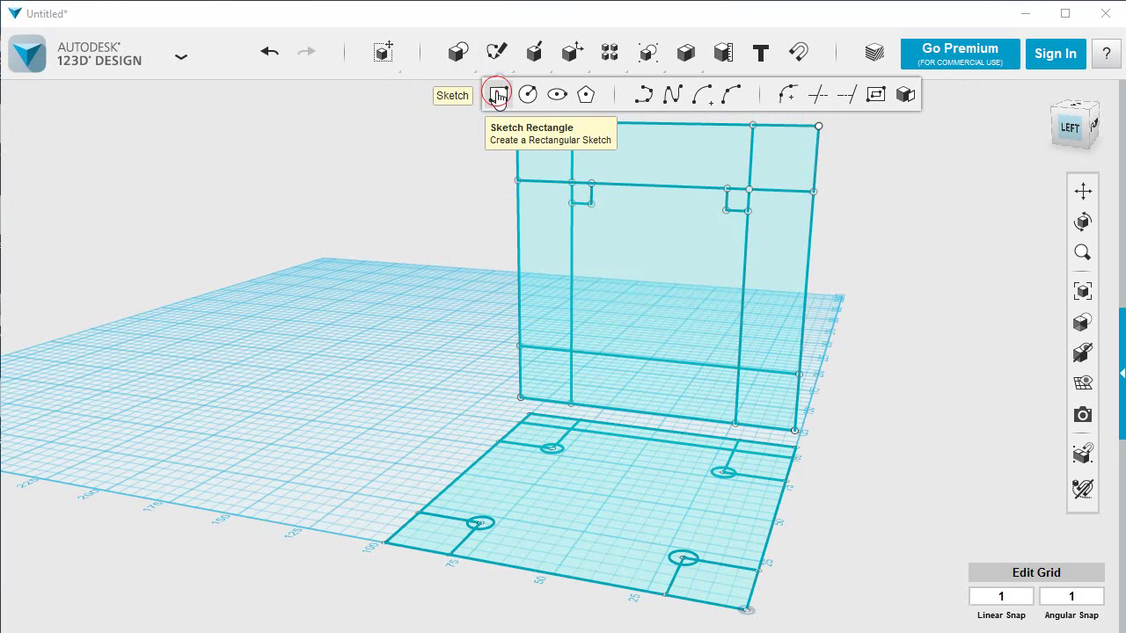
{"action": "left_click", "coordinate": [497, 94]}
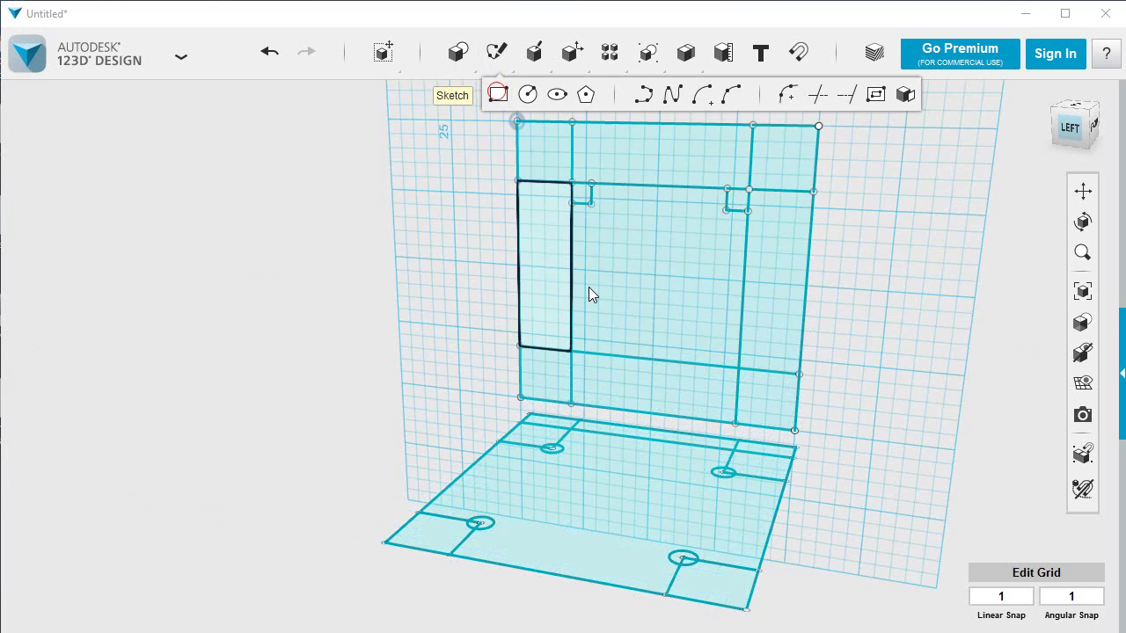
{"action": "left_click", "coordinate": [576, 342]}
{"action": "left_click", "coordinate": [576, 350]}
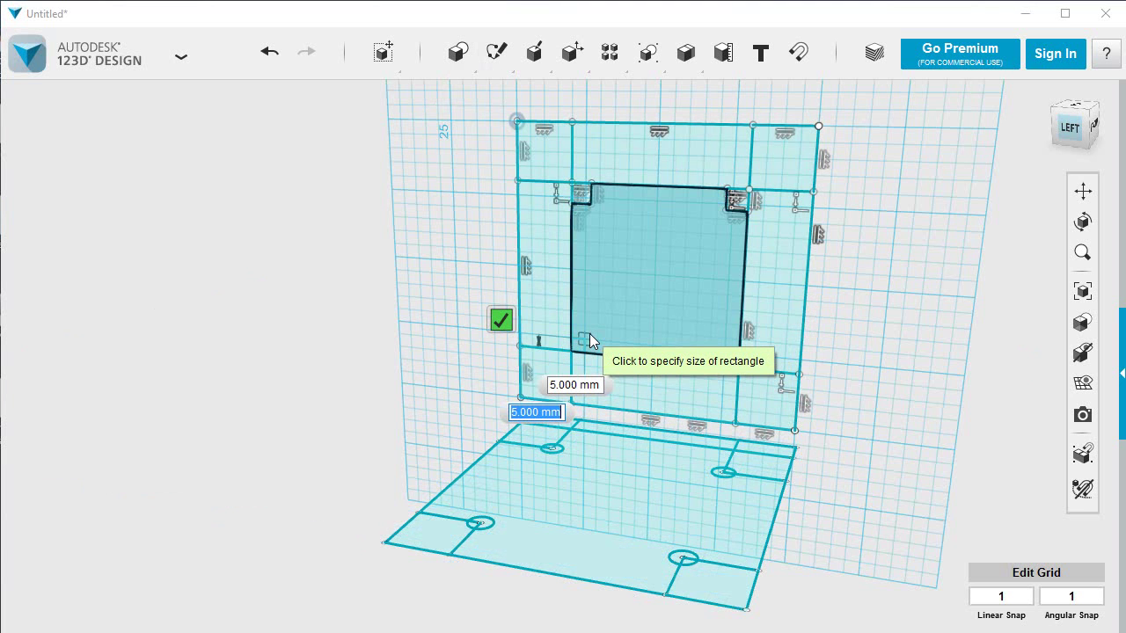
{"action": "type", "text": "7"}
{"action": "key", "text": "Tab"}
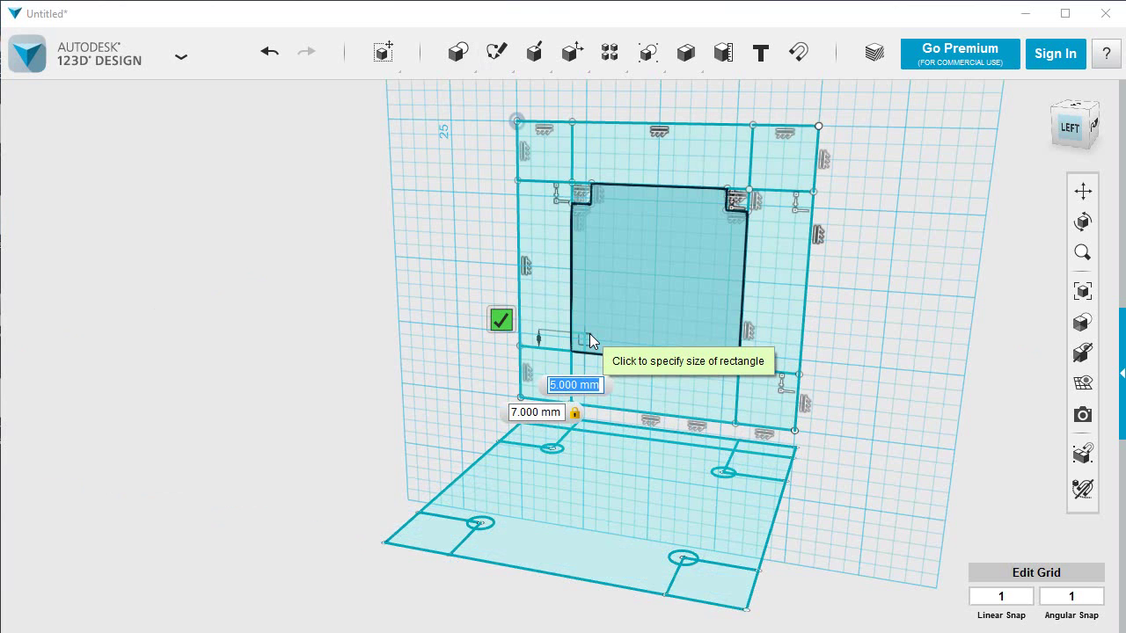
{"action": "type", "text": "7"}
{"action": "key", "text": "Tab"}
{"action": "key", "text": "Return"}
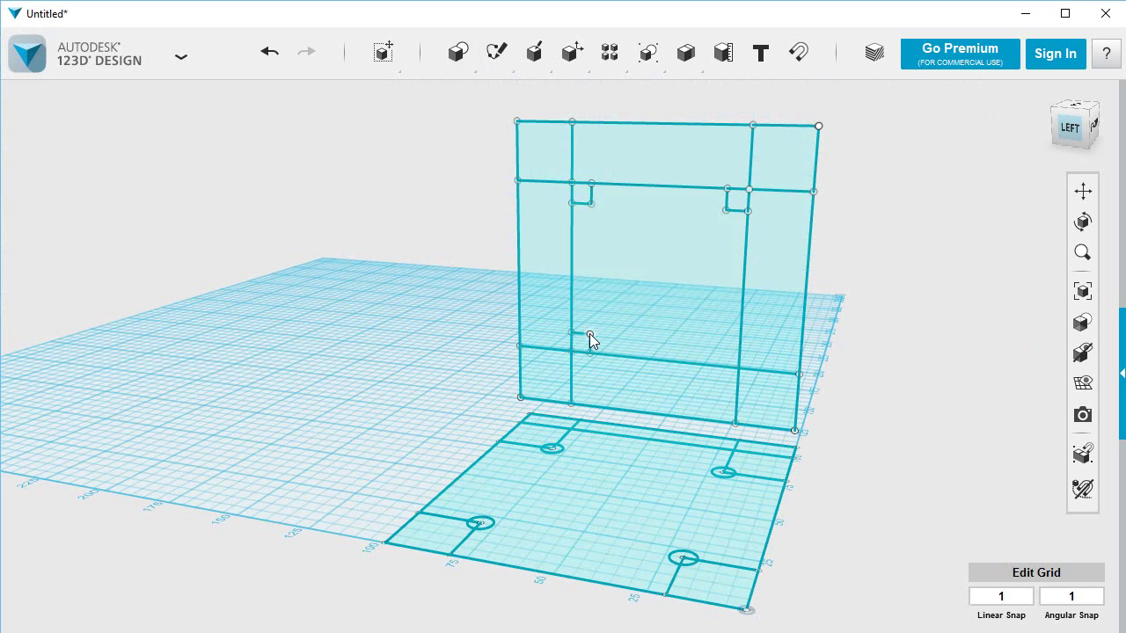
Step: Sketch a 7 × 7 mm square at the inner bottom-right corner
{"action": "mouse_move", "coordinate": [497, 62]}
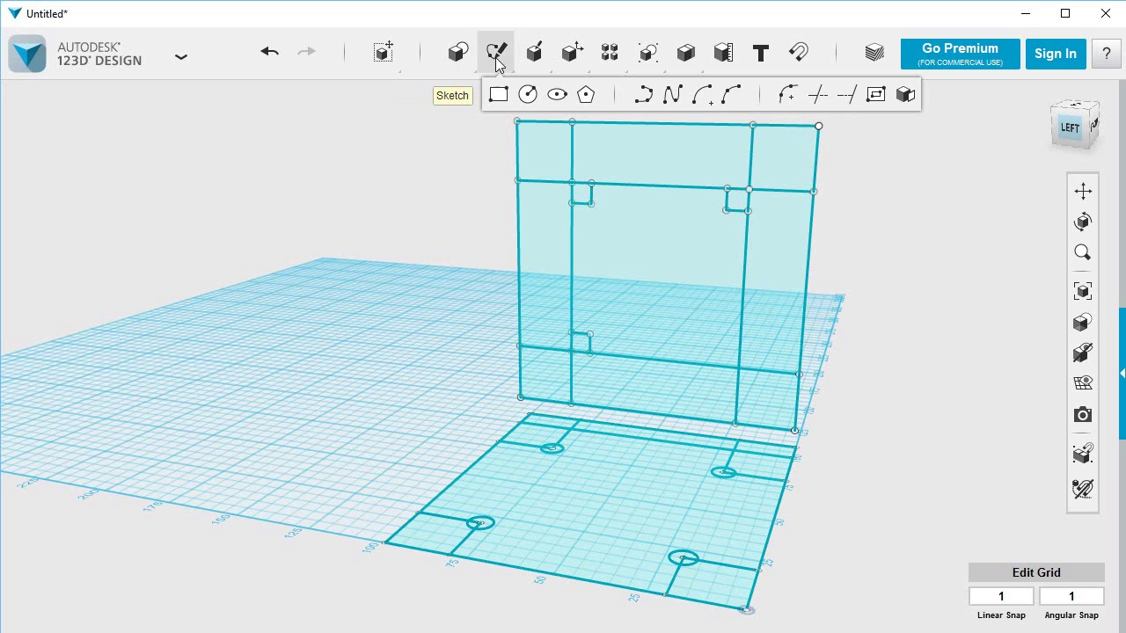
{"action": "left_click", "coordinate": [498, 94]}
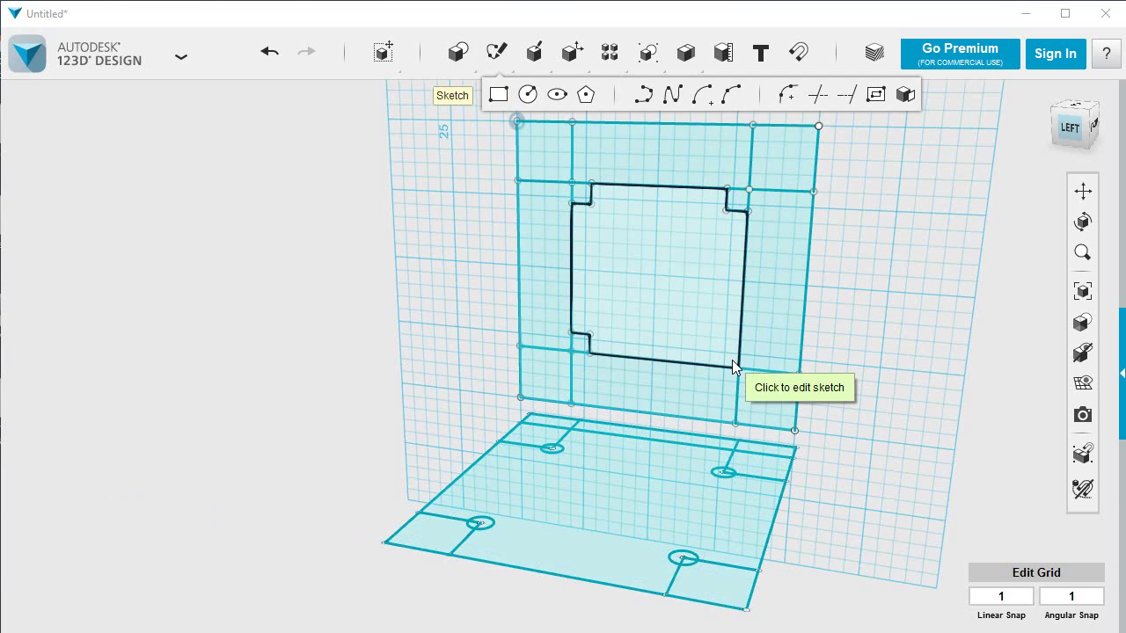
{"action": "left_click", "coordinate": [733, 361]}
{"action": "left_click", "coordinate": [734, 365]}
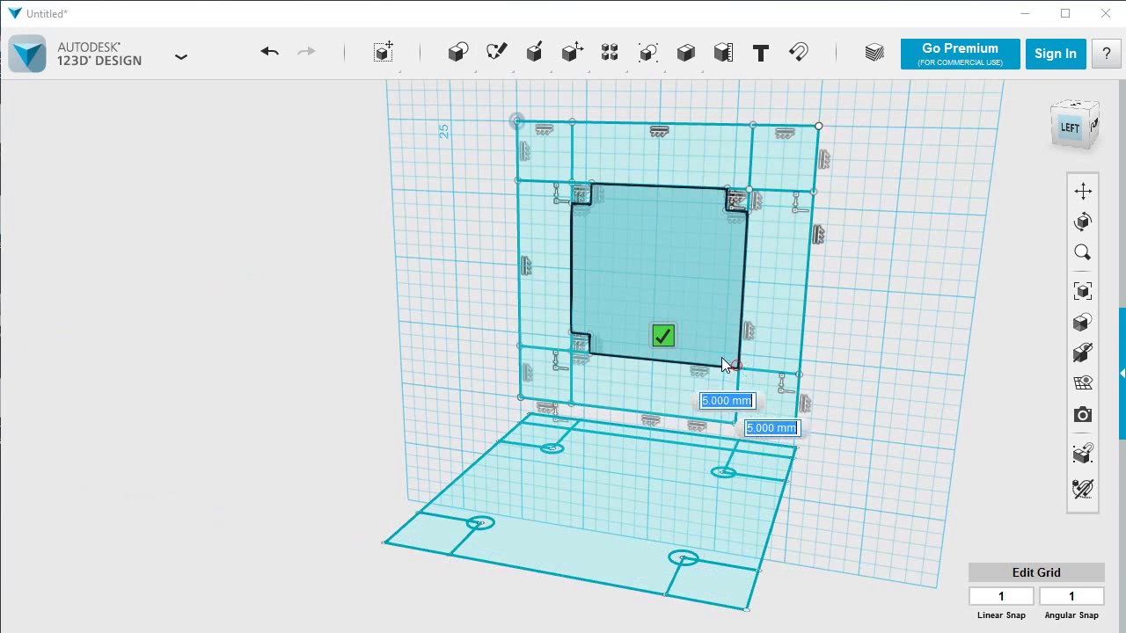
{"action": "type", "text": "7"}
{"action": "key", "text": "Tab"}
{"action": "type", "text": "7"}
{"action": "key", "text": "Tab"}
{"action": "left_click", "coordinate": [714, 349]}
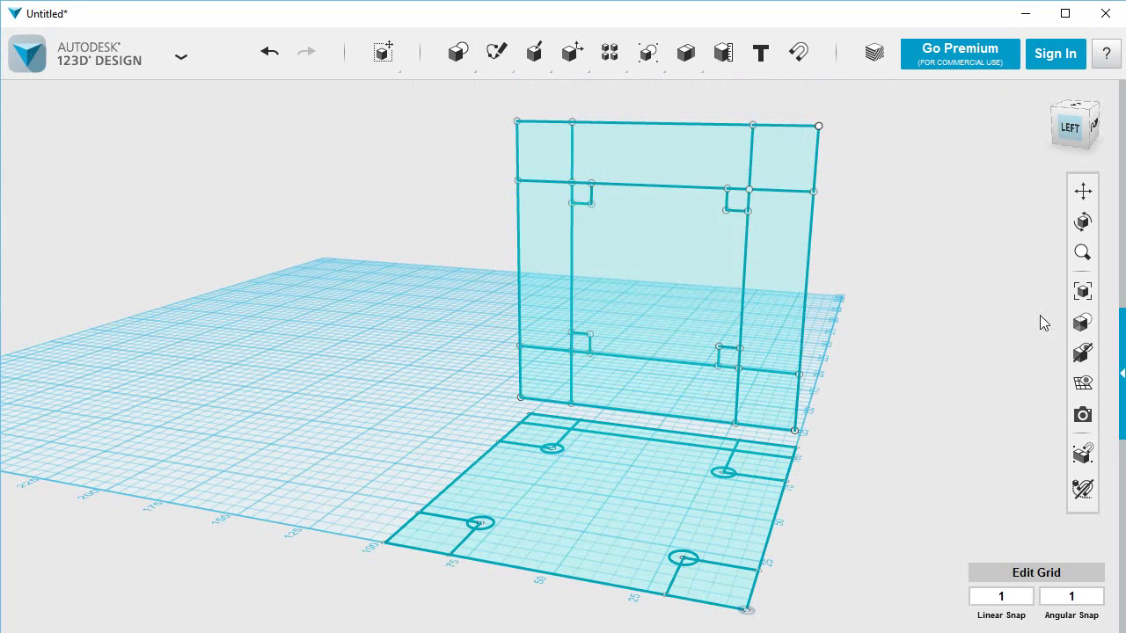
Step: Show the solid bodies again and select the top-right square sketches on the wall
{"action": "mouse_move", "coordinate": [1089, 332]}
{"action": "mouse_move", "coordinate": [1084, 352]}
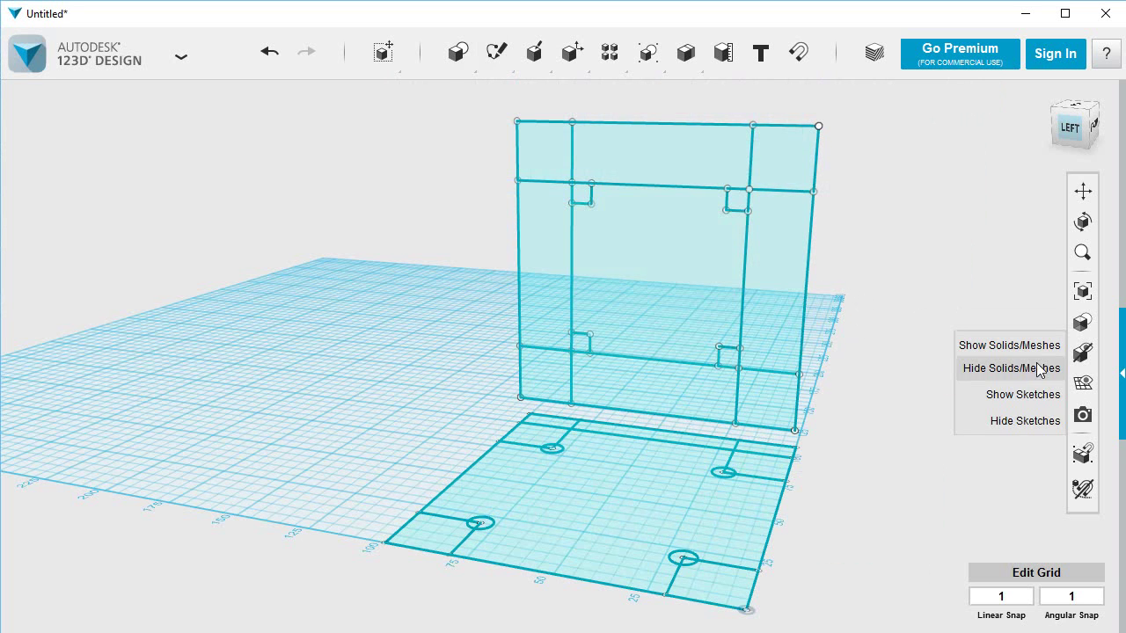
{"action": "left_click", "coordinate": [1034, 347]}
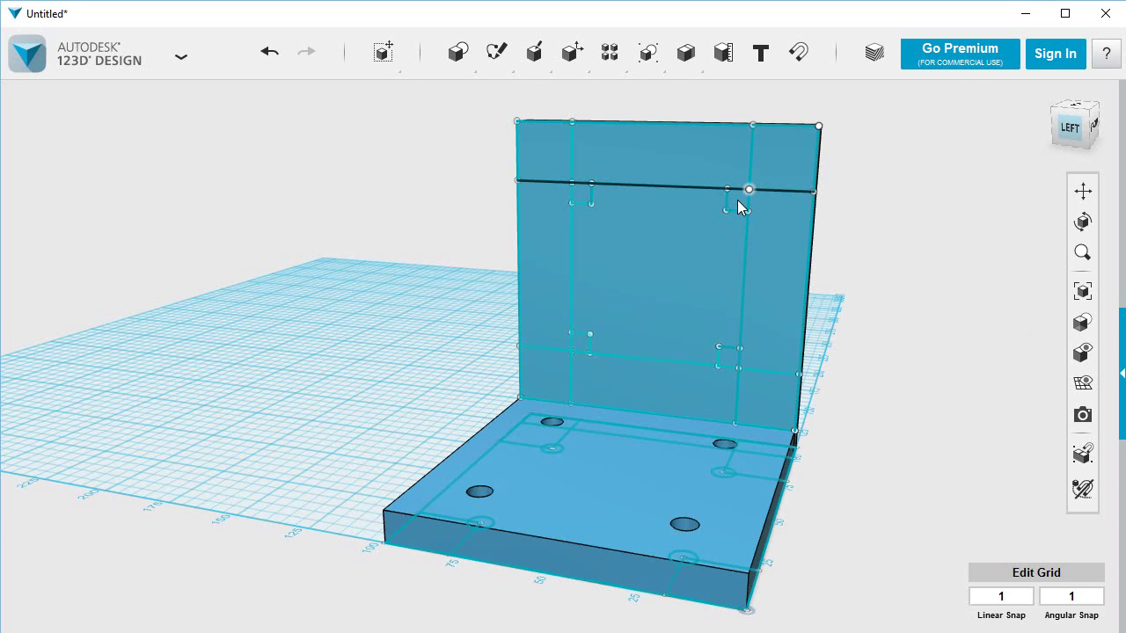
{"action": "scroll", "coordinate": [736, 211], "scroll_direction": "up", "scroll_amount": 2}
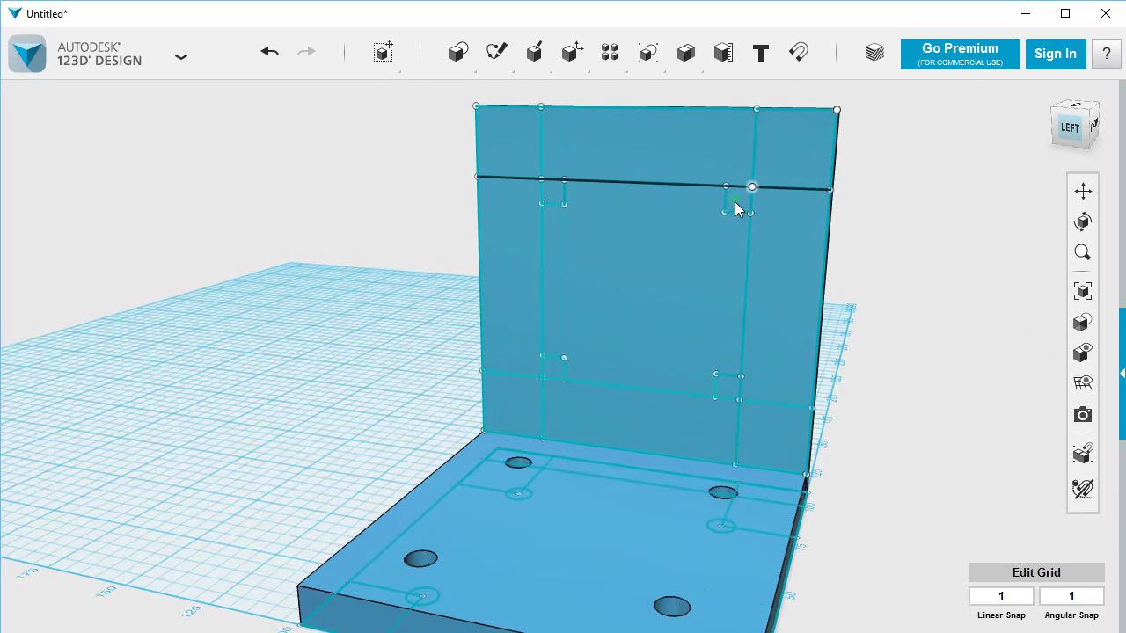
{"action": "scroll", "coordinate": [735, 207], "scroll_direction": "up", "scroll_amount": 3}
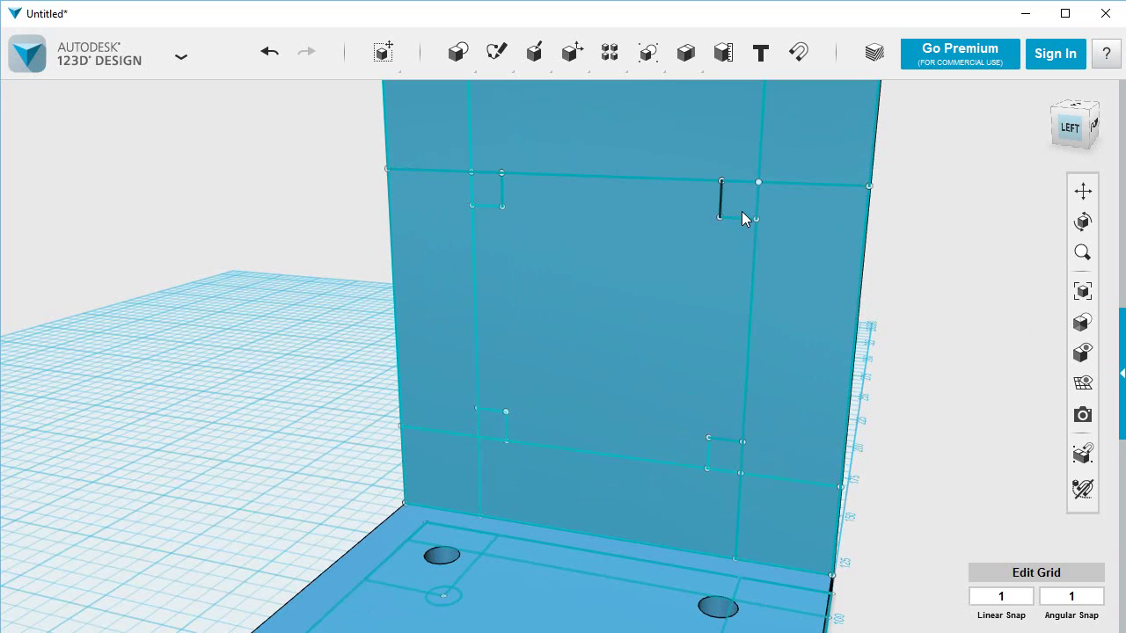
{"action": "scroll", "coordinate": [726, 463], "scroll_direction": "up", "scroll_amount": 4}
{"action": "left_click", "coordinate": [727, 463]}
{"action": "scroll", "coordinate": [726, 461], "scroll_direction": "up", "scroll_amount": 1}
{"action": "left_click", "coordinate": [725, 458]}
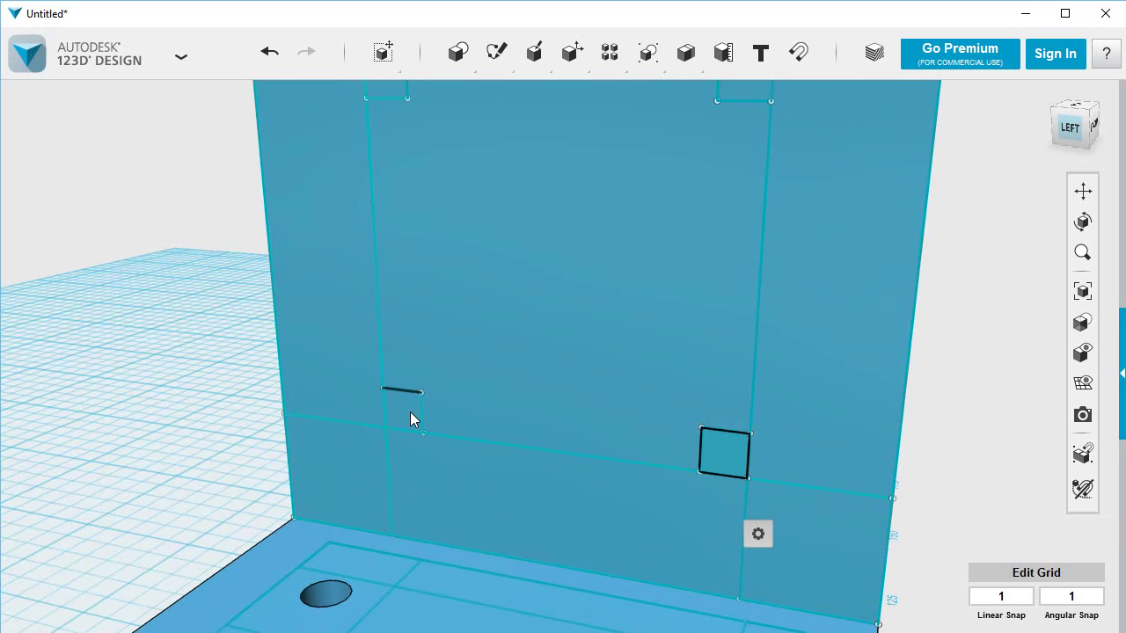
Step: Turn to a front-left view and add the remaining square sketches to the selection
{"action": "scroll", "coordinate": [400, 418], "scroll_direction": "up", "scroll_amount": 2}
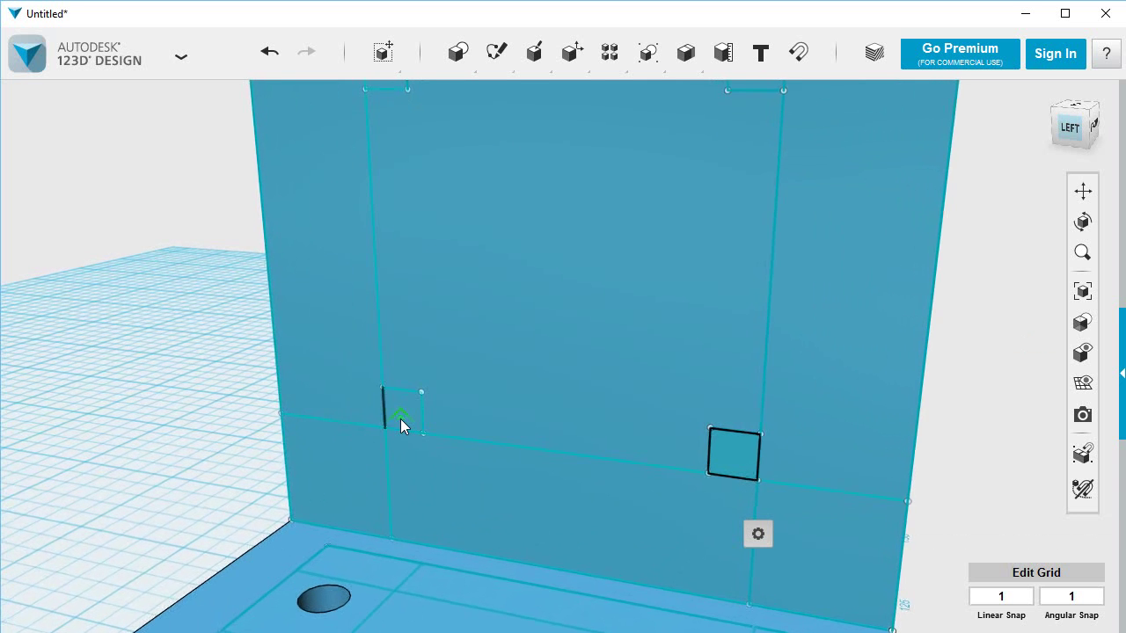
{"action": "left_click", "coordinate": [413, 419], "text": "shift"}
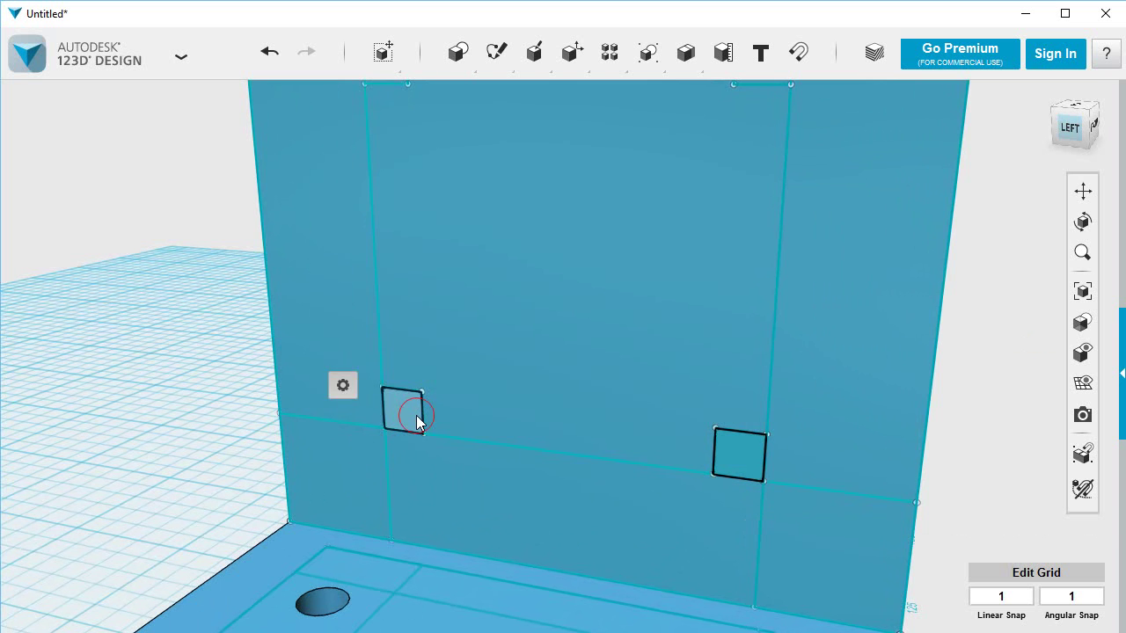
{"action": "mouse_move", "coordinate": [1095, 322]}
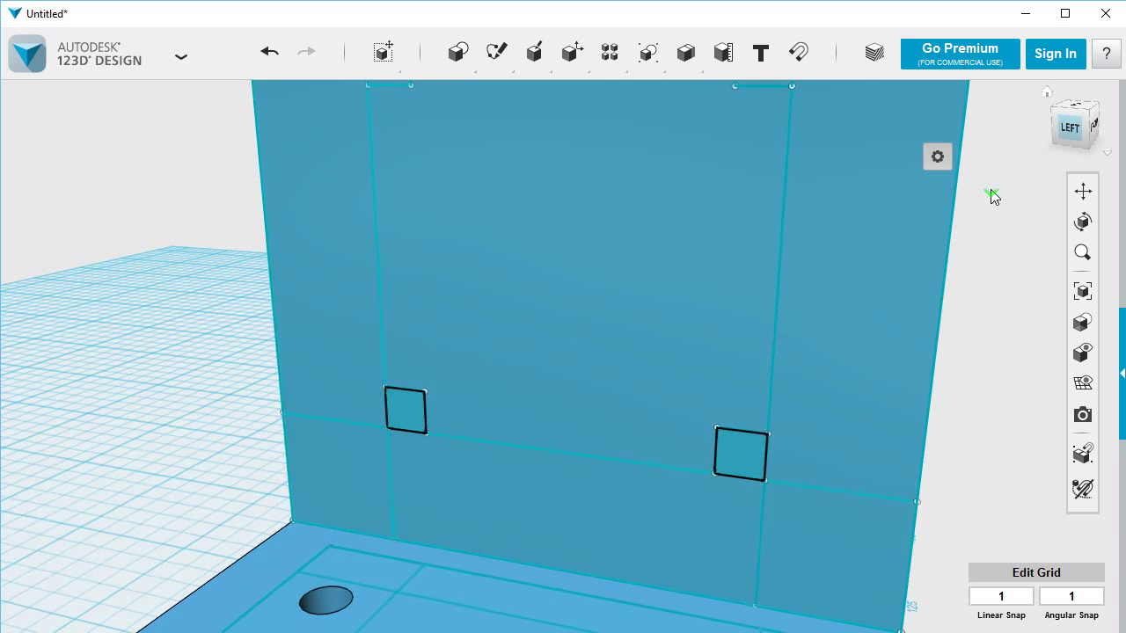
{"action": "left_click", "coordinate": [1044, 92]}
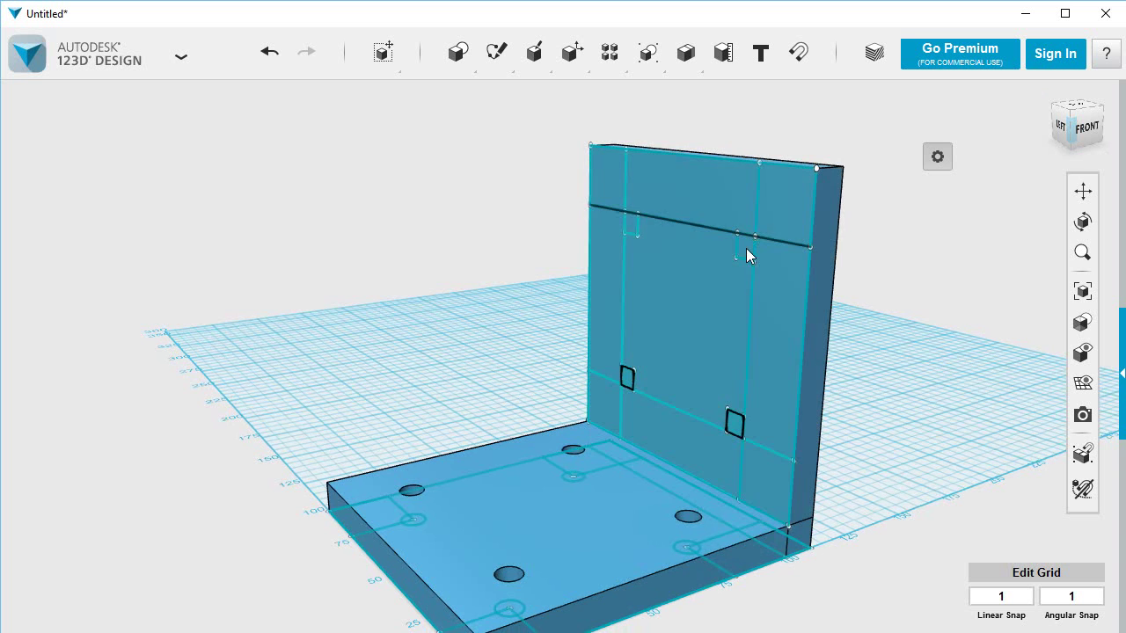
{"action": "scroll", "coordinate": [745, 251], "scroll_direction": "up", "scroll_amount": 5}
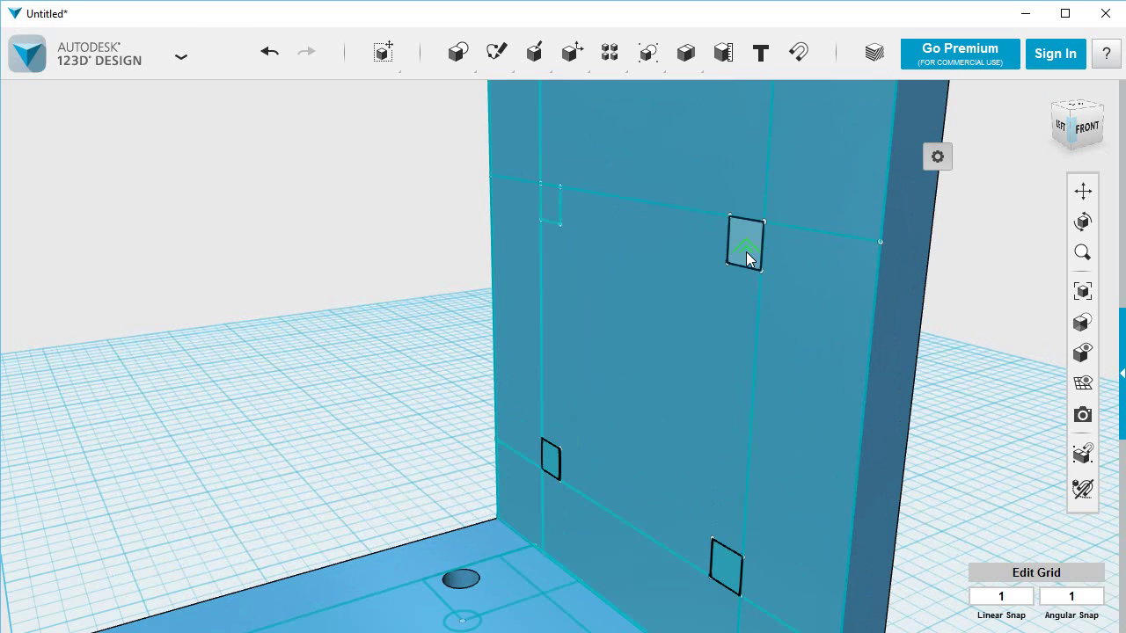
{"action": "left_click", "coordinate": [745, 248]}
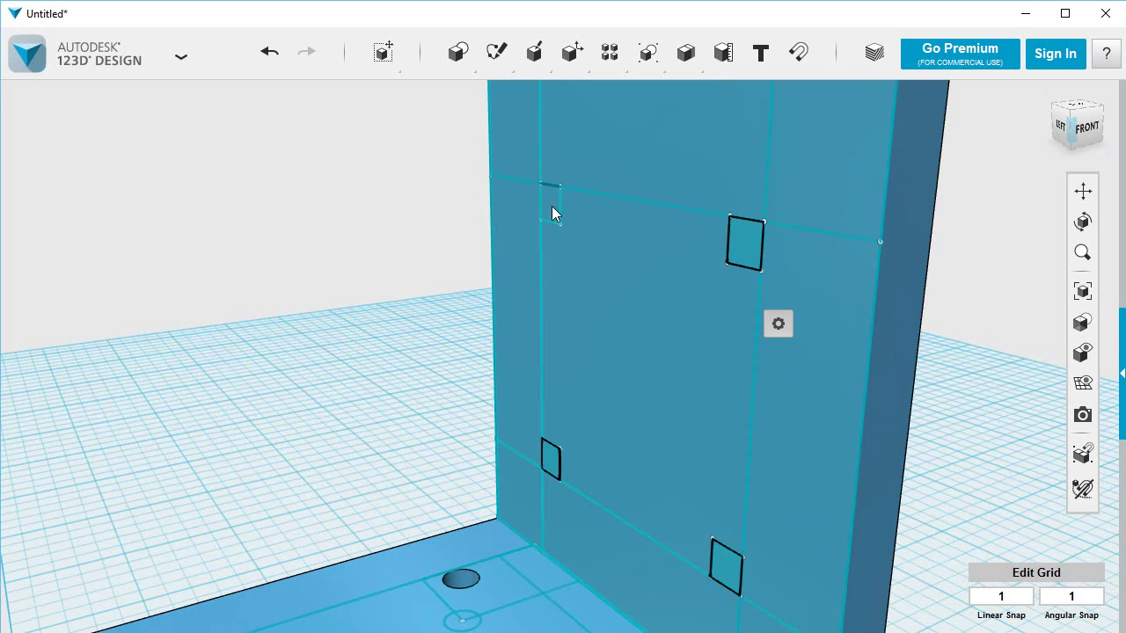
{"action": "scroll", "coordinate": [551, 212], "scroll_direction": "up", "scroll_amount": 4}
{"action": "left_click", "coordinate": [552, 211]}
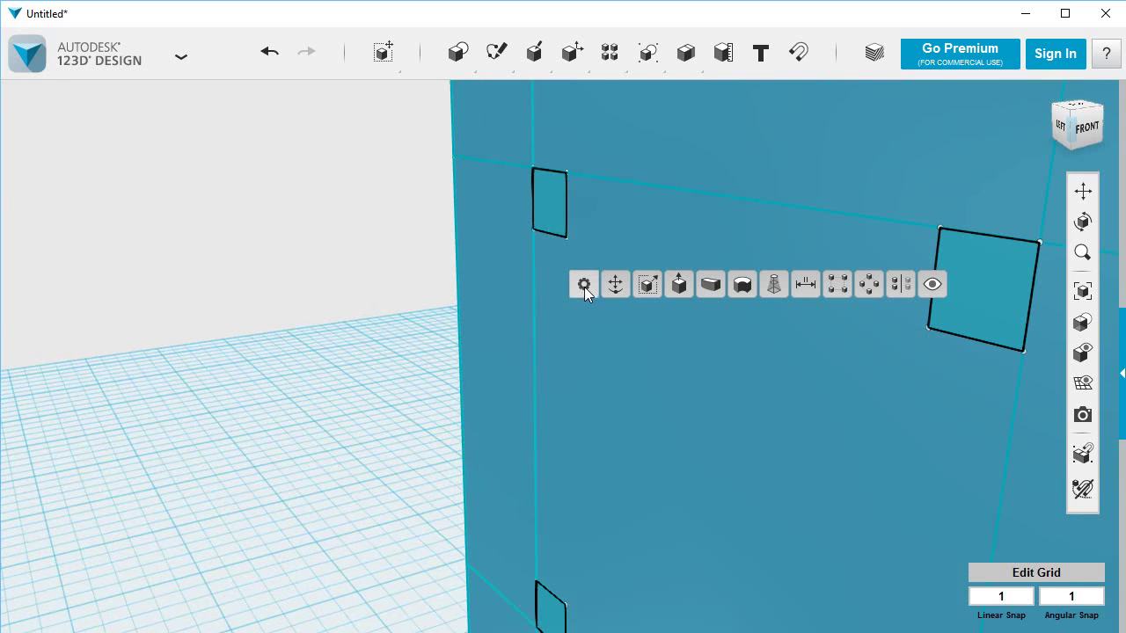
Step: Extrude the four selected squares -10 mm into the wall as pockets
{"action": "left_click", "coordinate": [583, 285]}
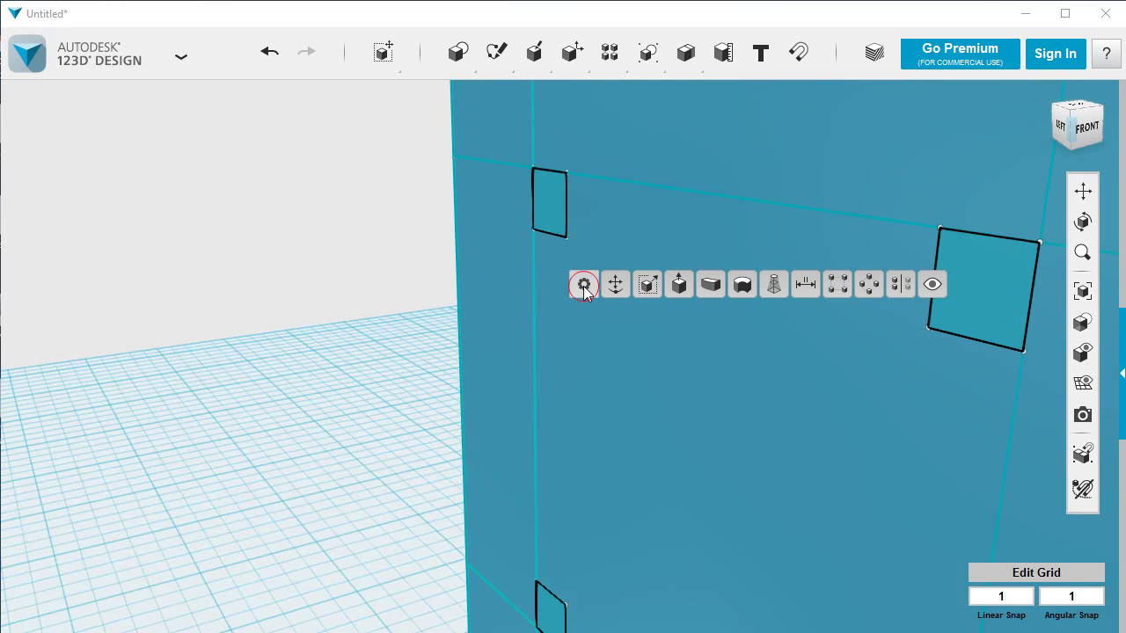
{"action": "left_click", "coordinate": [679, 286]}
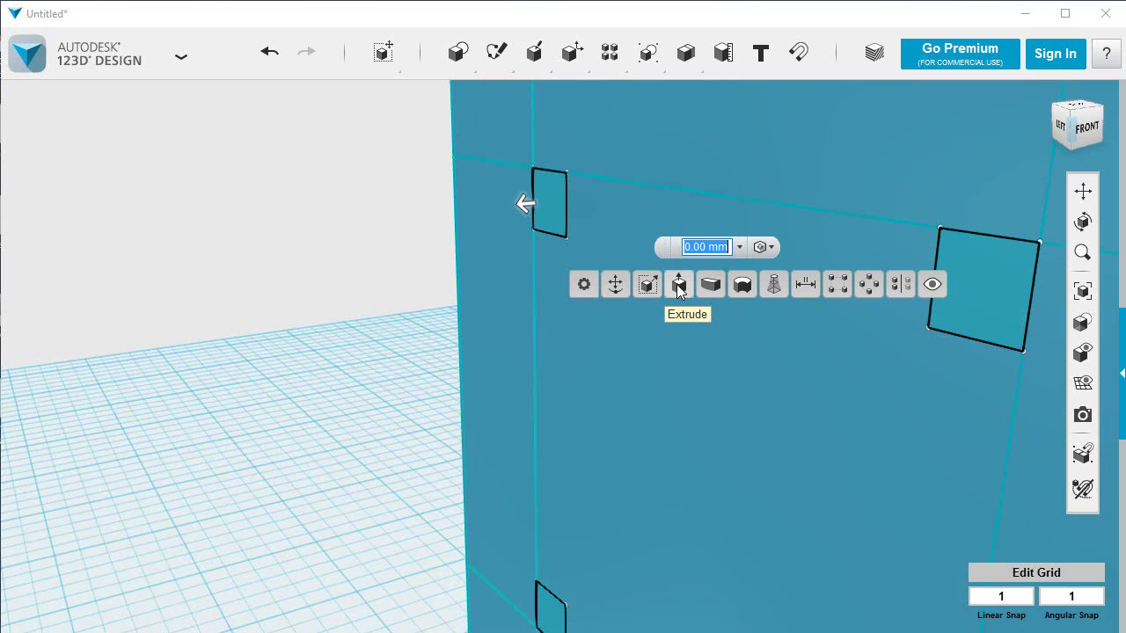
{"action": "type", "text": "-10"}
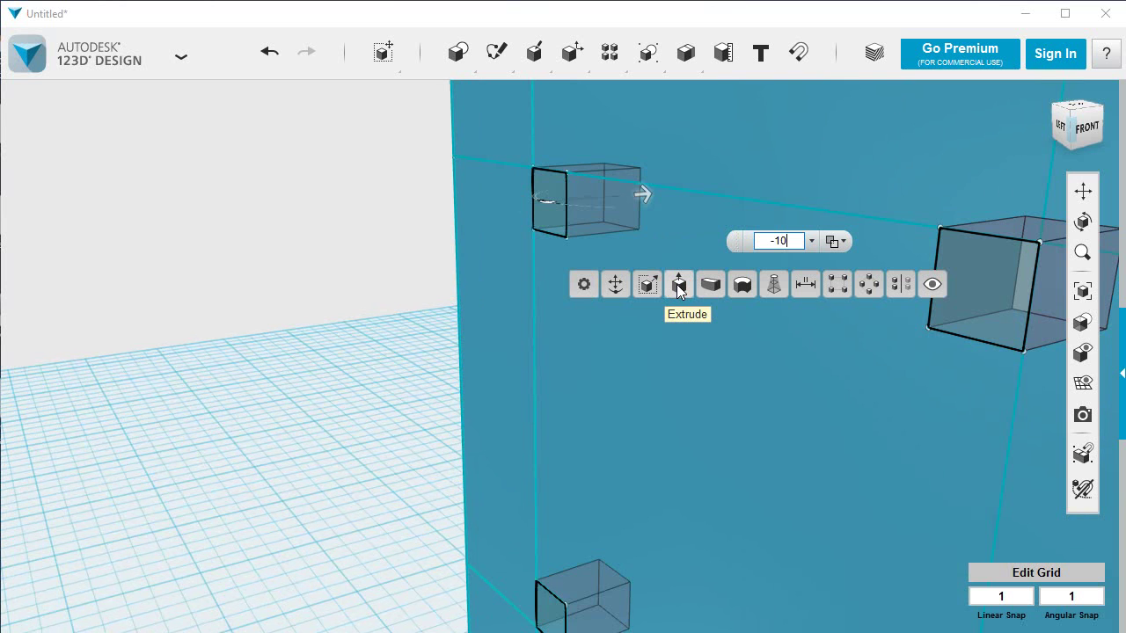
{"action": "key", "text": "Return"}
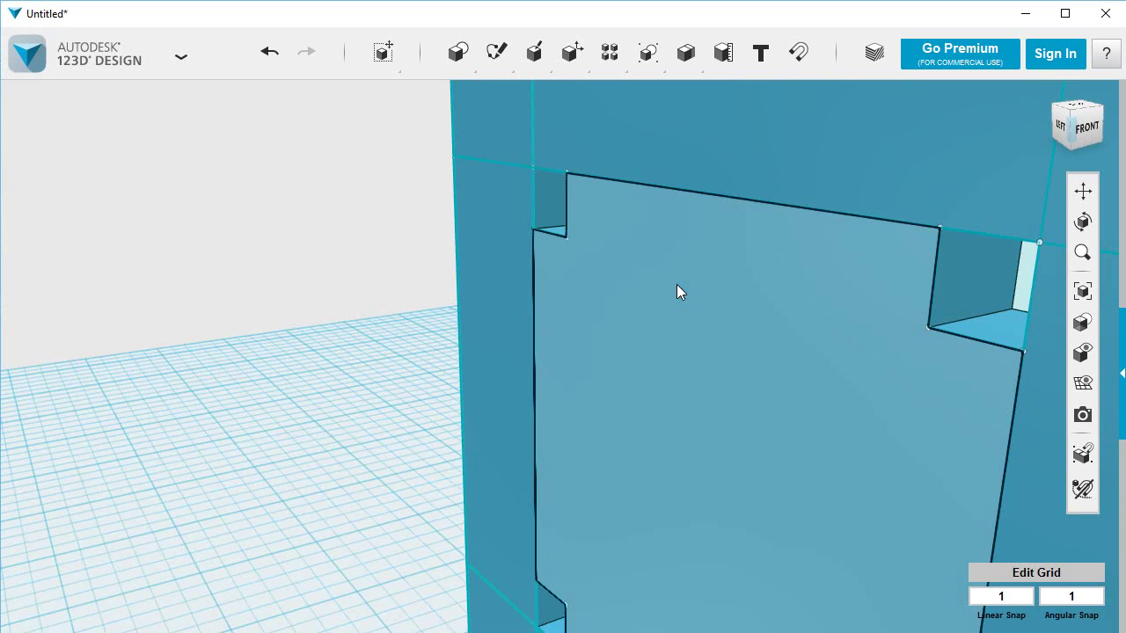
{"action": "scroll", "coordinate": [479, 244], "scroll_direction": "down", "scroll_amount": 4}
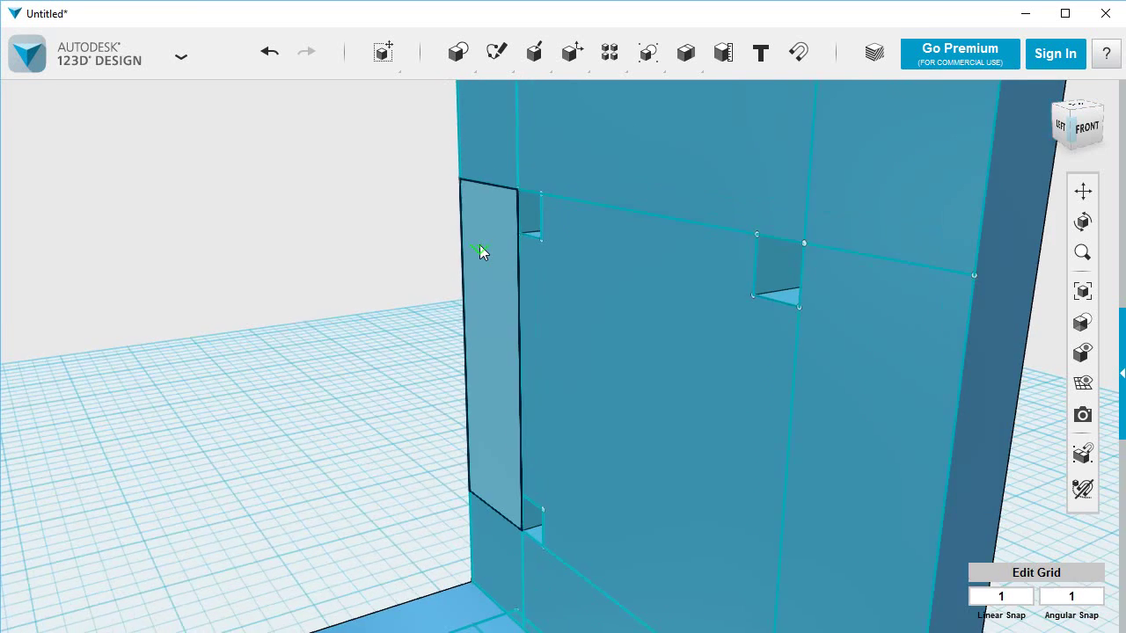
{"action": "scroll", "coordinate": [479, 244], "scroll_direction": "down", "scroll_amount": 10}
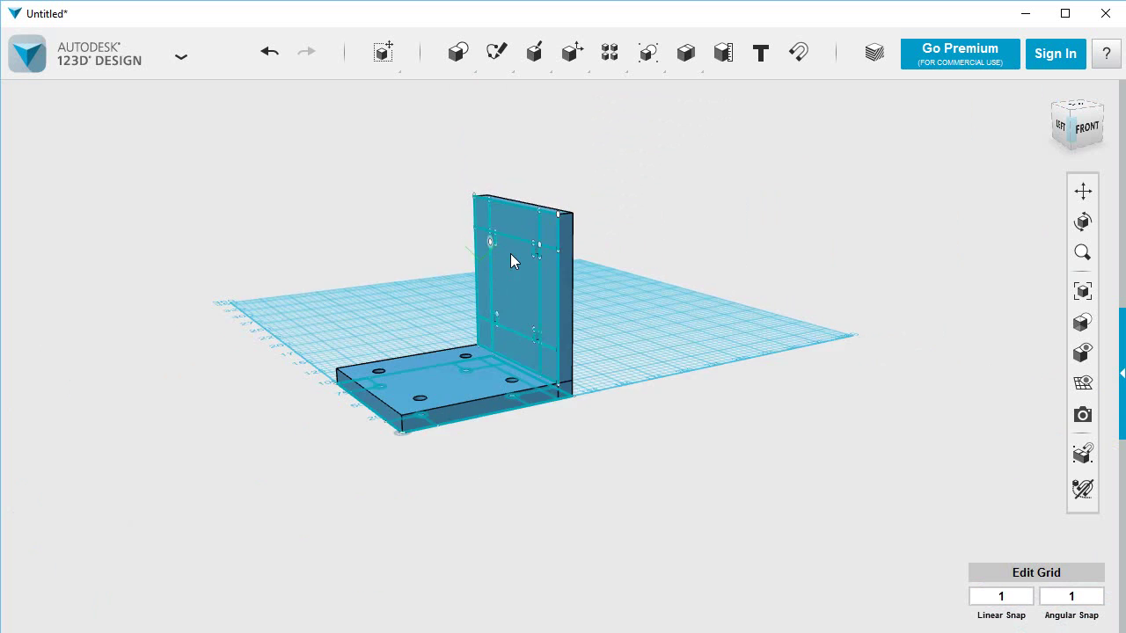
{"action": "scroll", "coordinate": [510, 253], "scroll_direction": "up", "scroll_amount": 5}
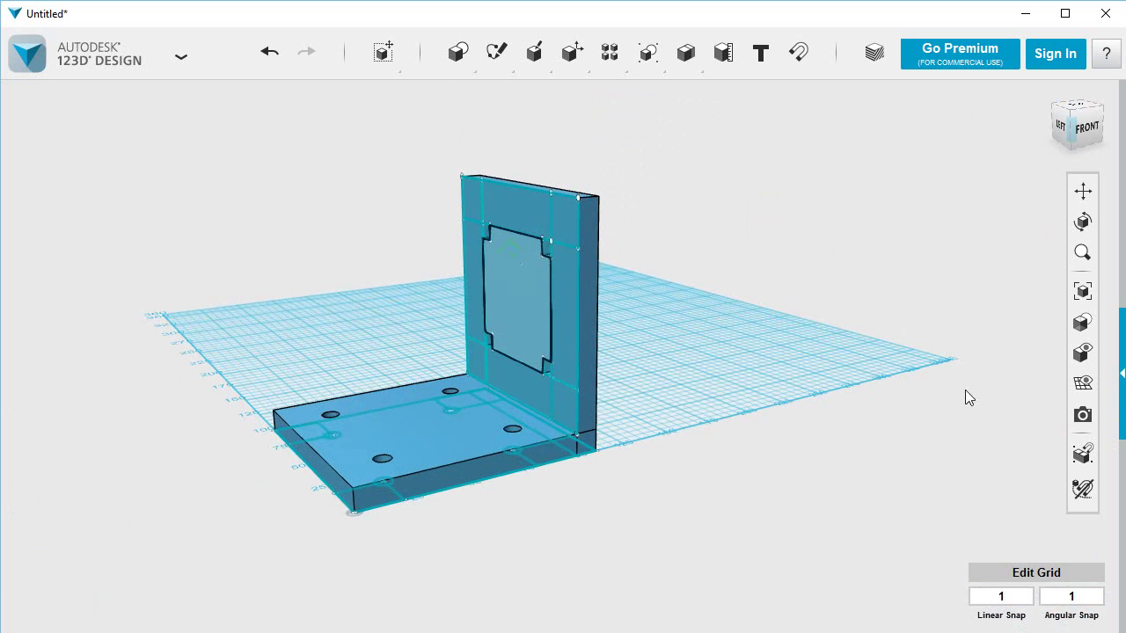
Step: Hide all sketch outlines, leaving the solid bracket's holes and slots visible, and turn it frontward
{"action": "mouse_move", "coordinate": [1085, 365]}
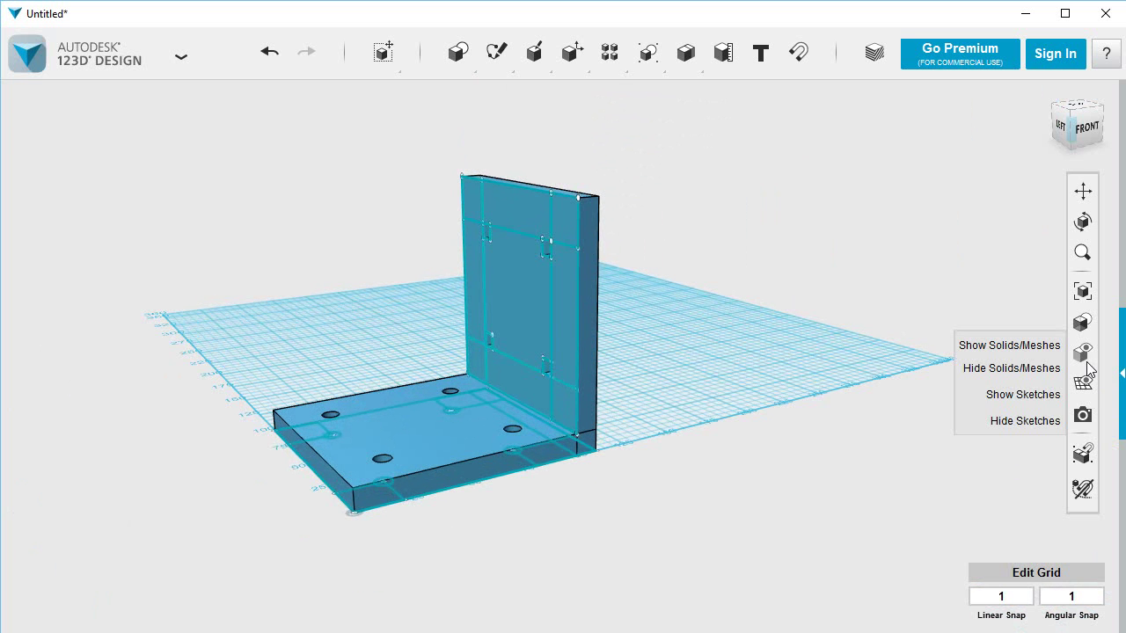
{"action": "left_click", "coordinate": [1030, 421]}
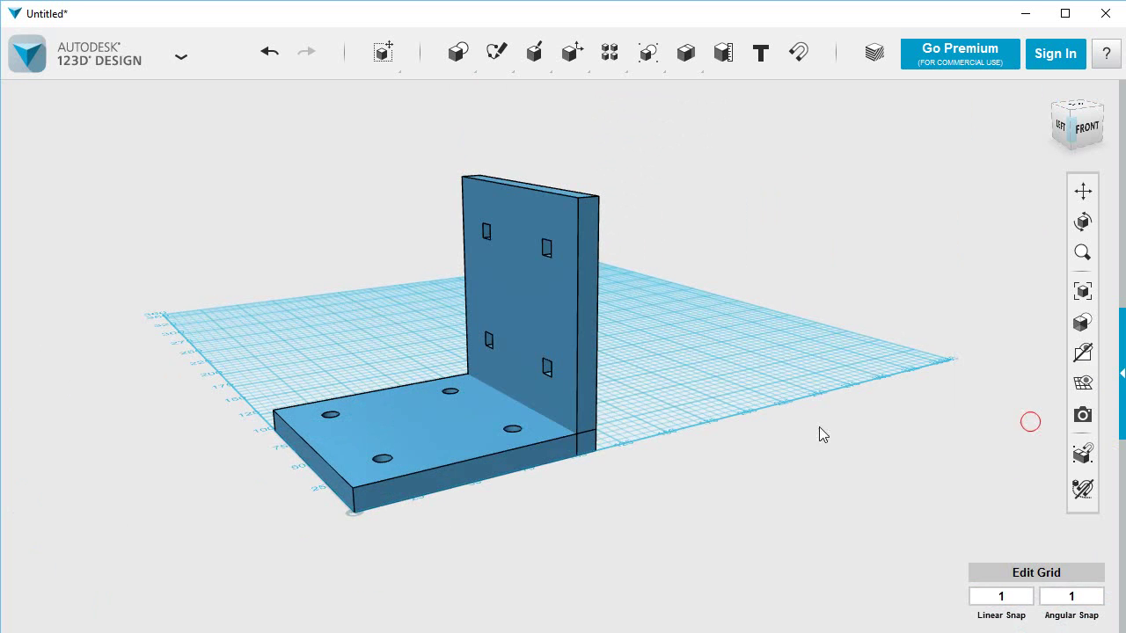
{"action": "right_click_drag", "start_coordinate": [709, 453], "coordinate": [686, 455]}
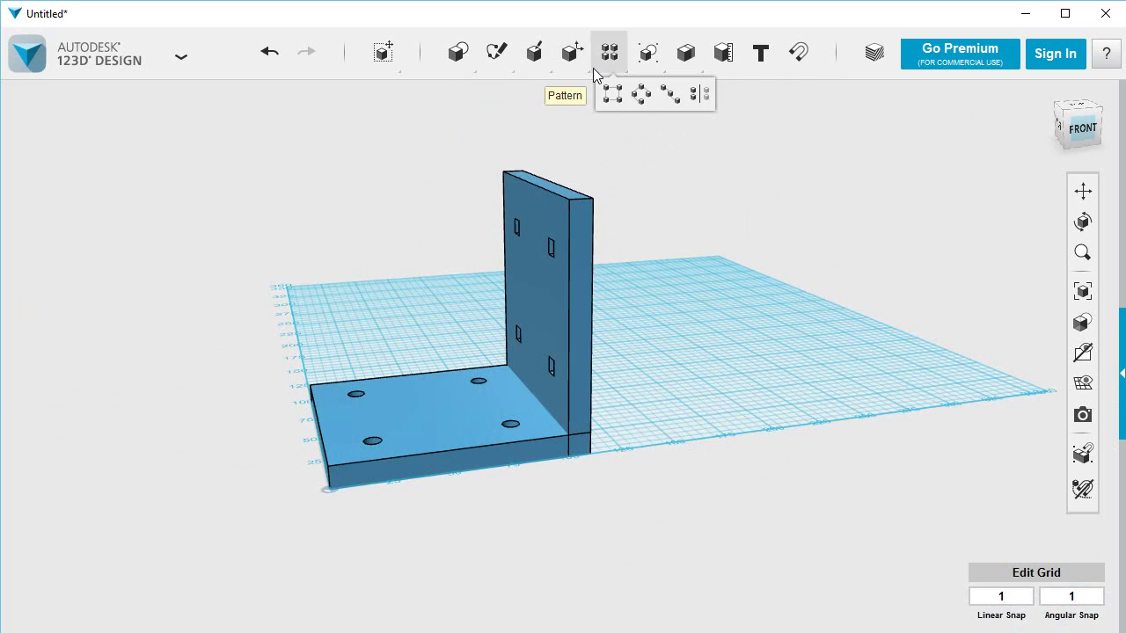
Step: Merge the base plate into the upright wall as the target, forming one solid L-bracket
{"action": "mouse_move", "coordinate": [546, 56]}
{"action": "mouse_move", "coordinate": [651, 60]}
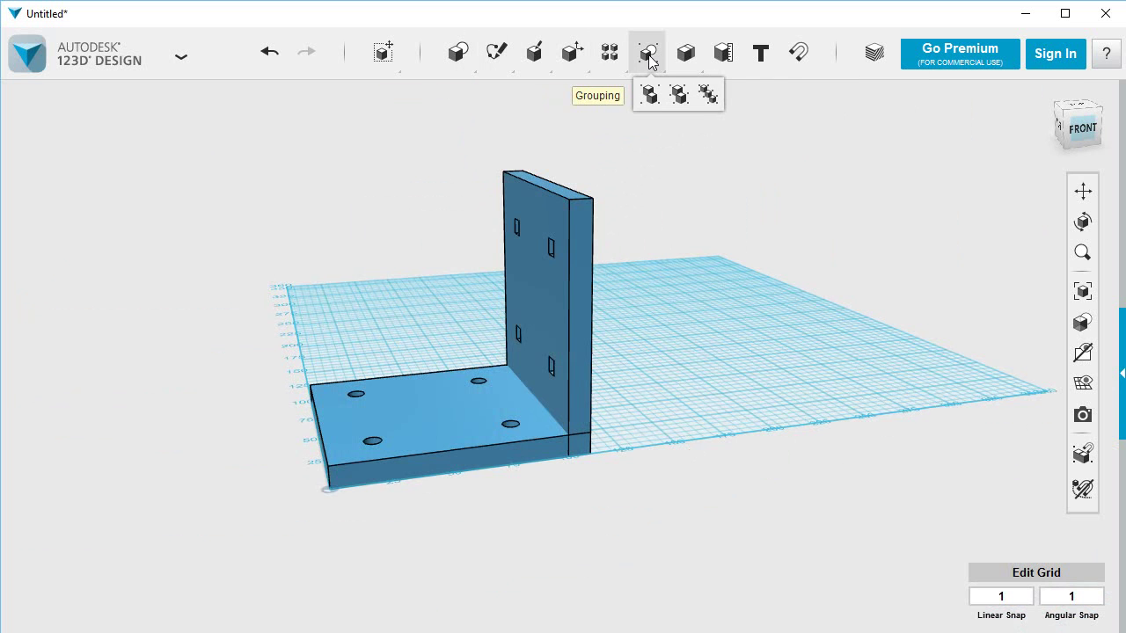
{"action": "mouse_move", "coordinate": [686, 58]}
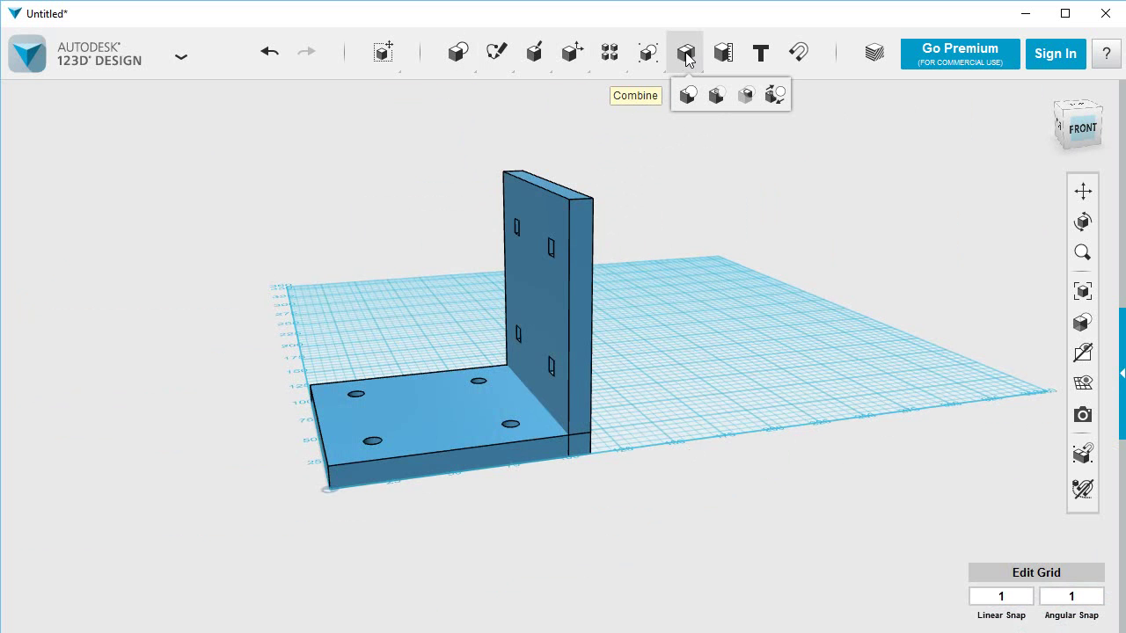
{"action": "left_click", "coordinate": [689, 96]}
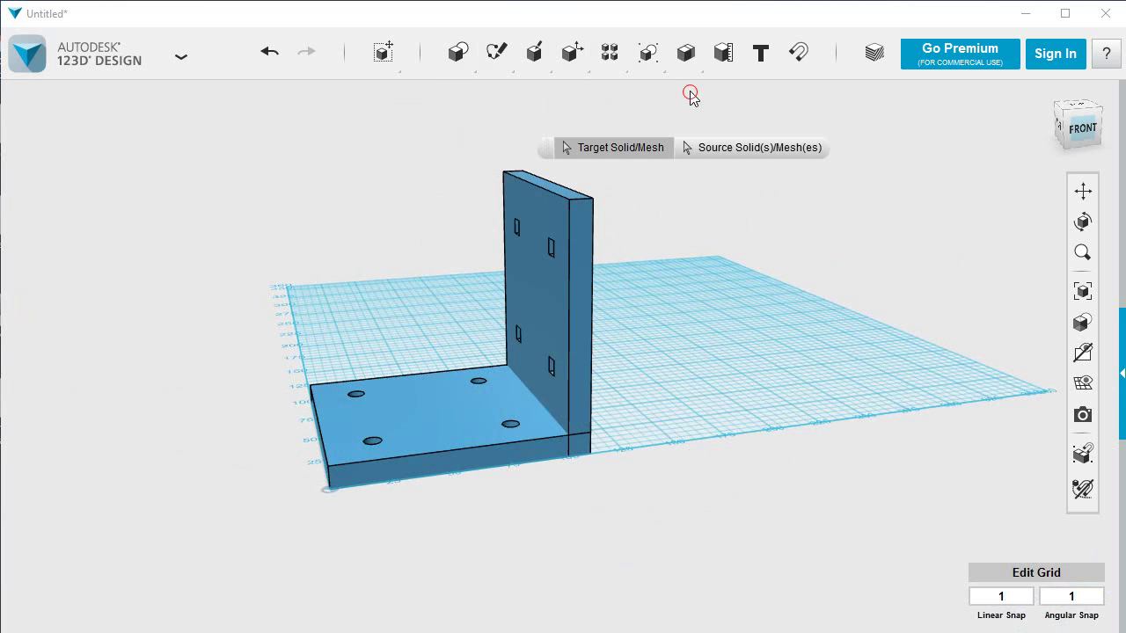
{"action": "left_click", "coordinate": [583, 268]}
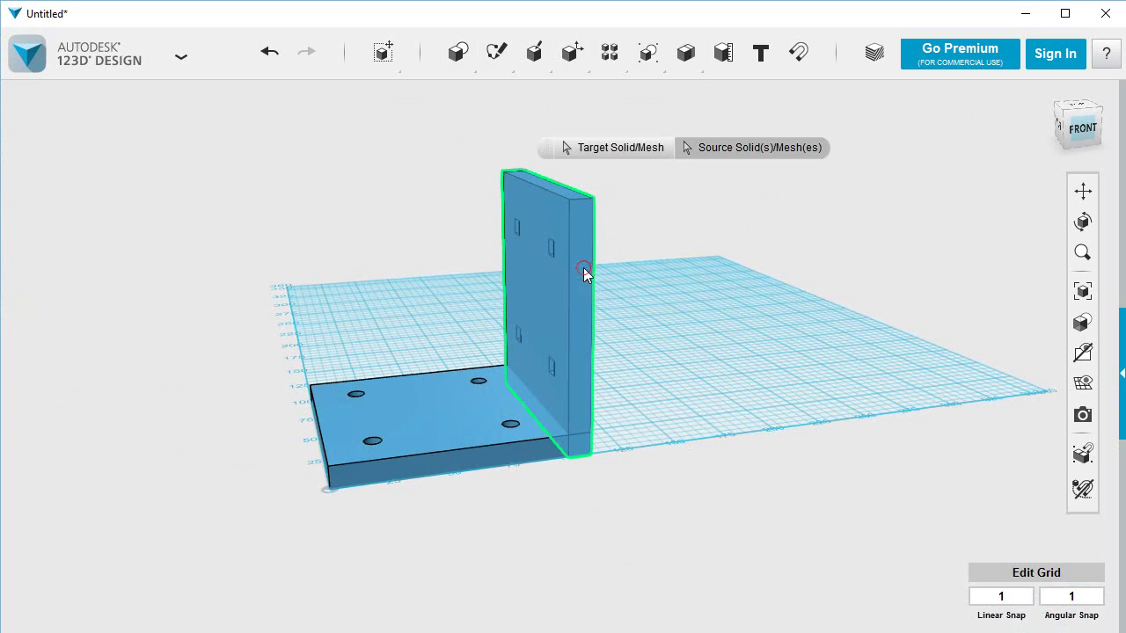
{"action": "left_click", "coordinate": [432, 460]}
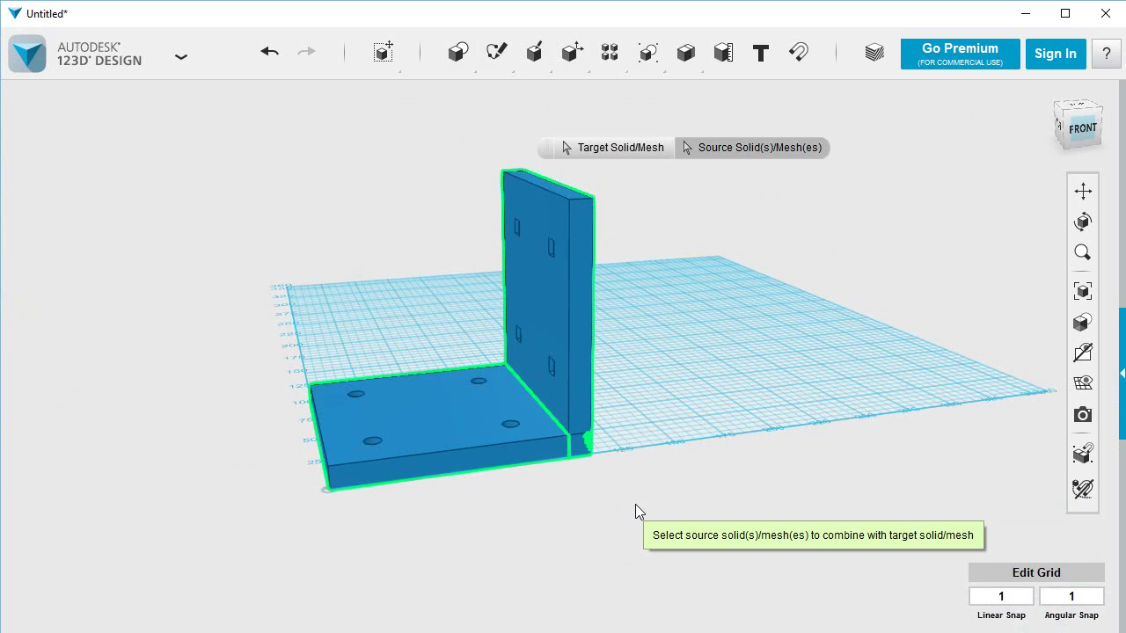
{"action": "left_click", "coordinate": [661, 514]}
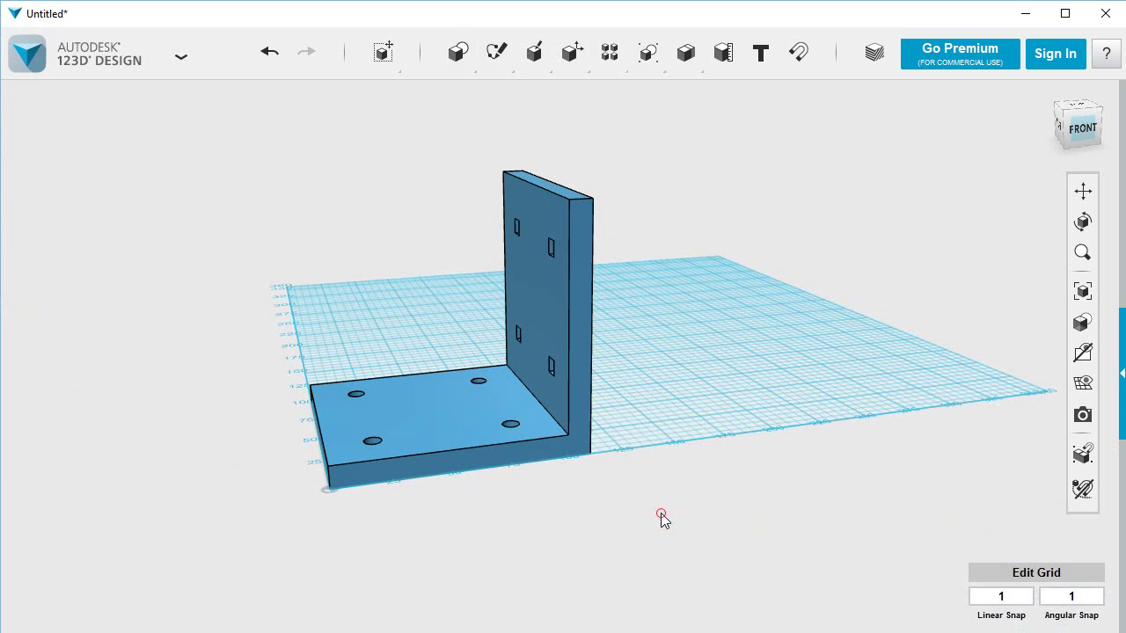
{"action": "middle_click_drag", "start_coordinate": [682, 510], "coordinate": [716, 440]}
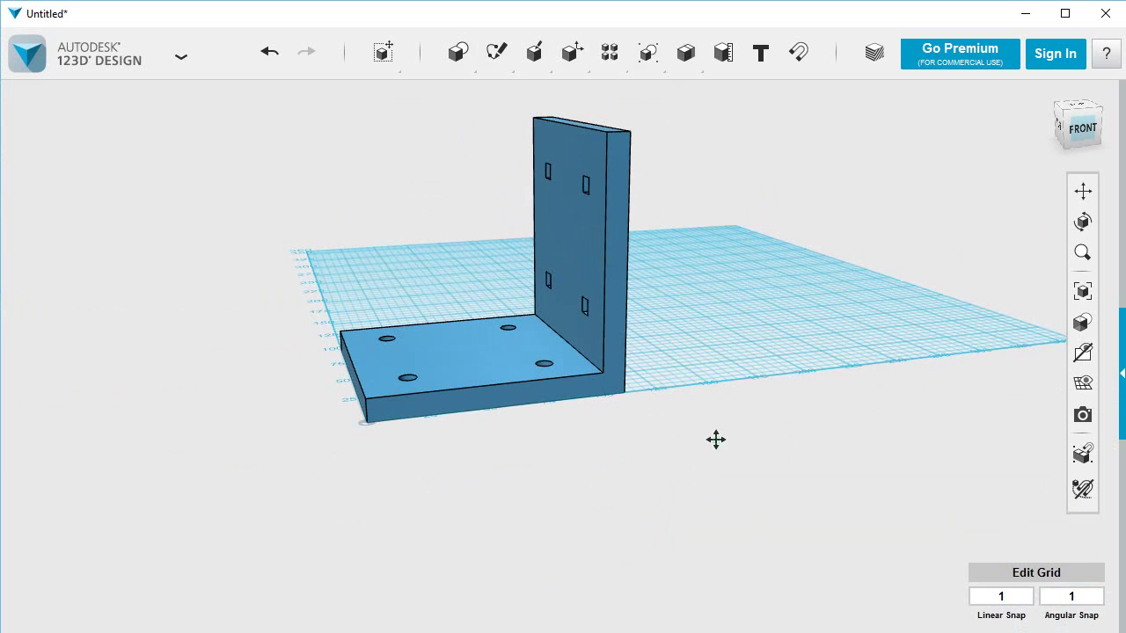
{"action": "mouse_move", "coordinate": [1082, 127]}
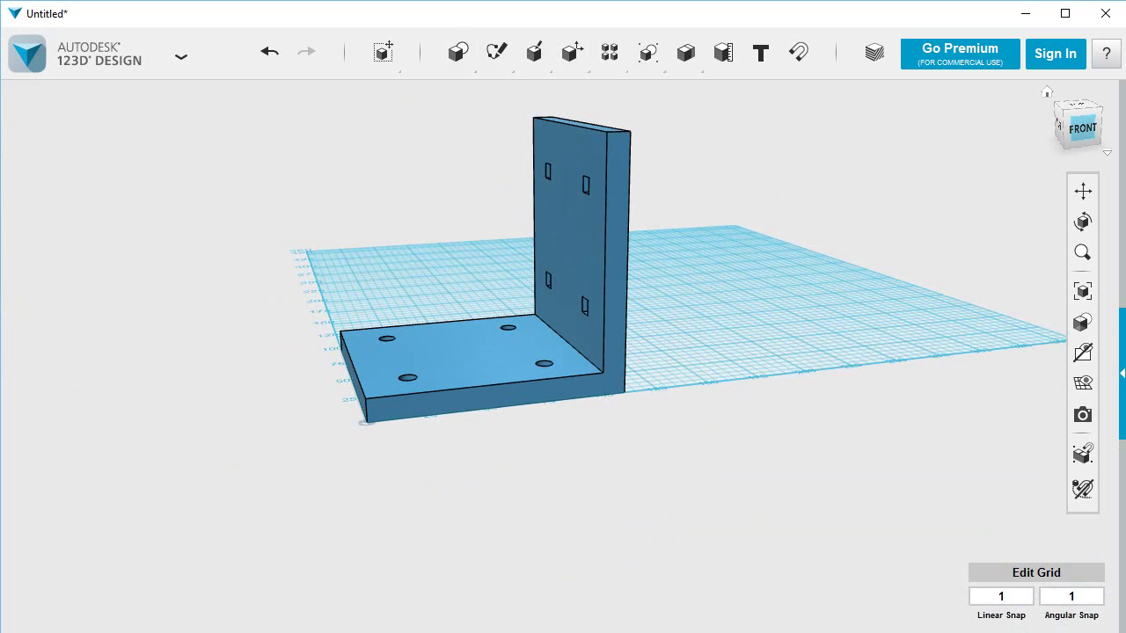